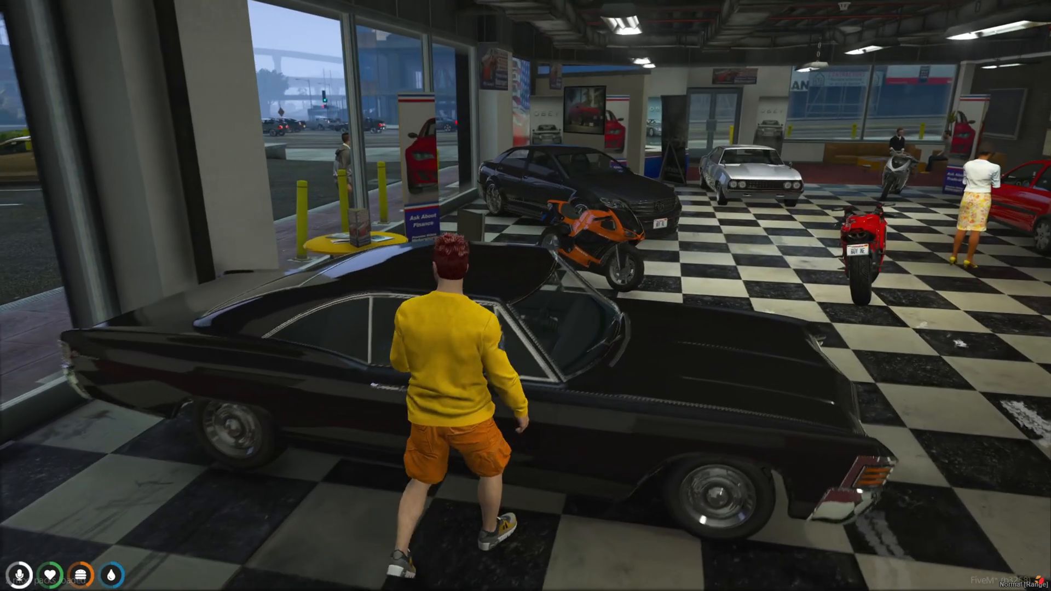
Buy the Declasse Impaler at the dealership and store it at Pillbox Garage Parking.
key(e)
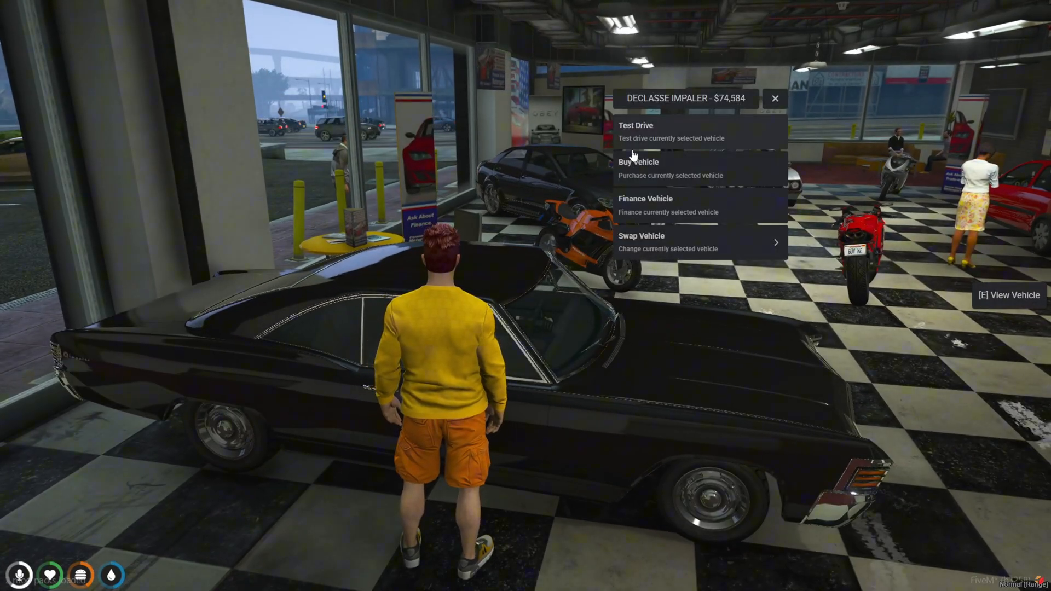
click(645, 165)
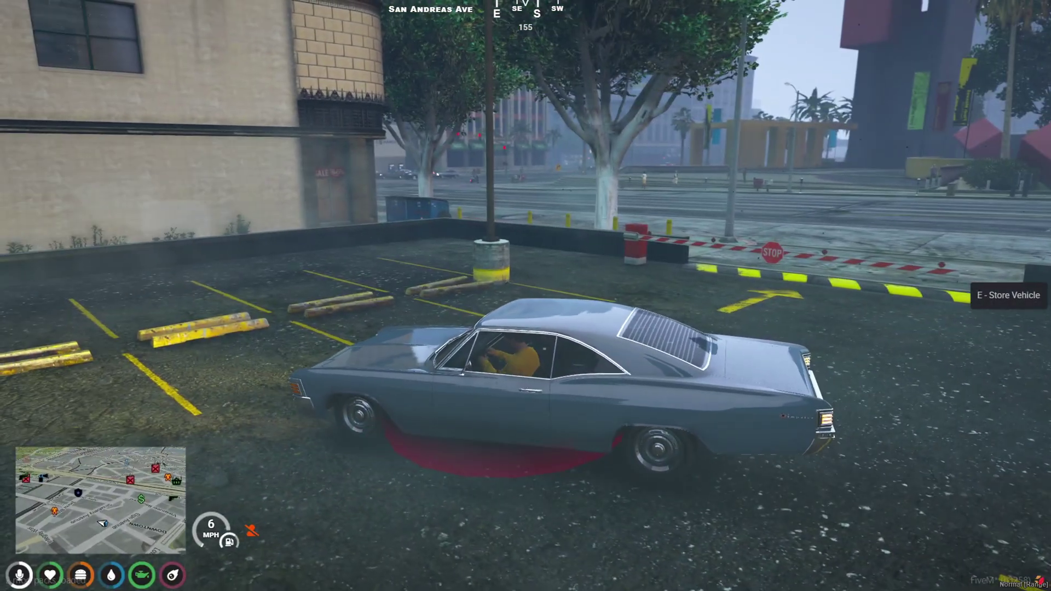
key(f)
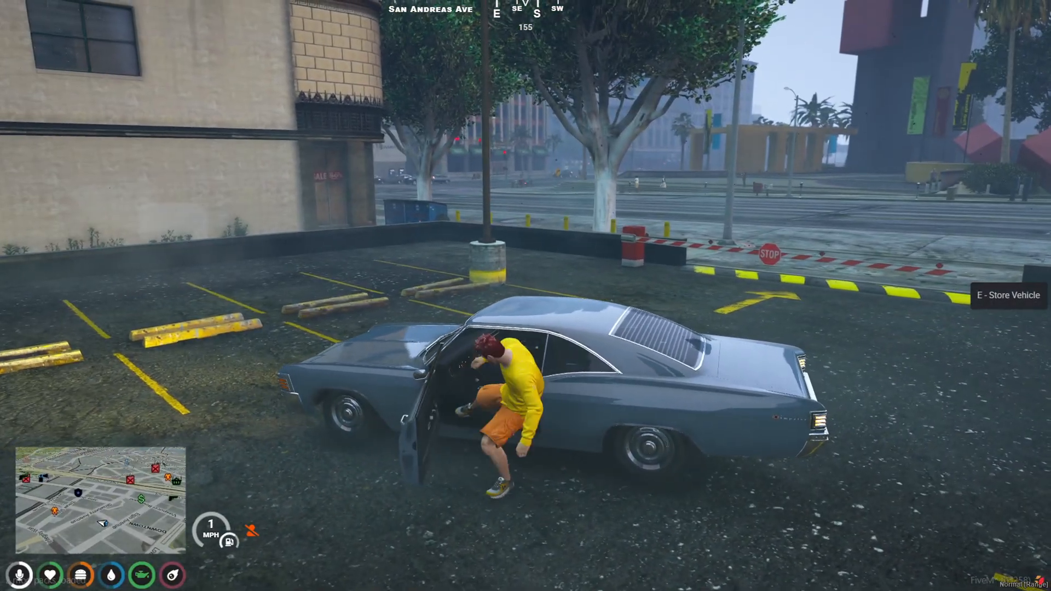
key(e)
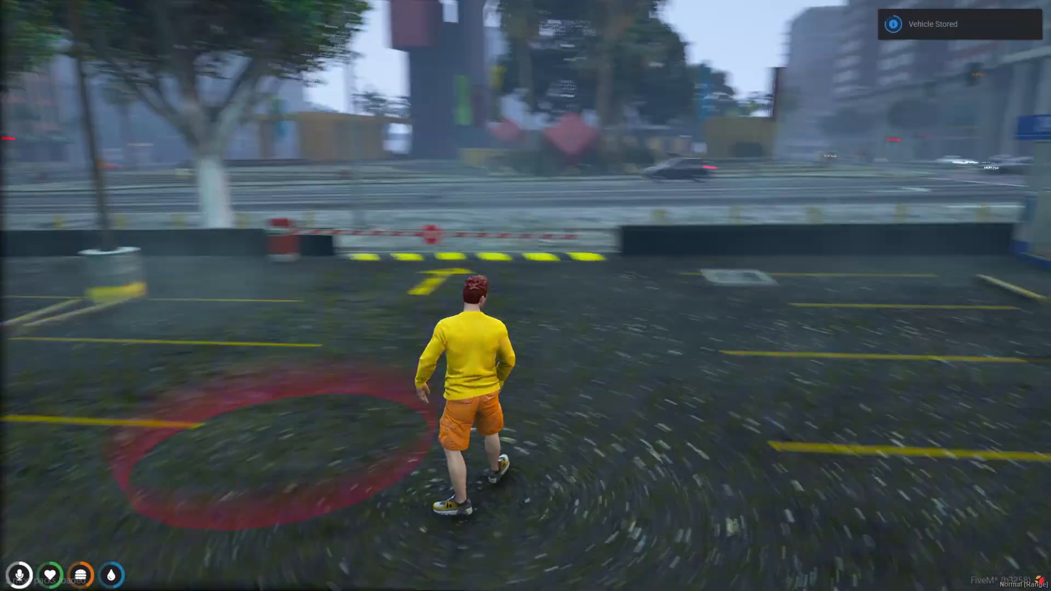
Take the stored Declasse Impaler back out from the Pillbox Garage Parking list.
key(w)
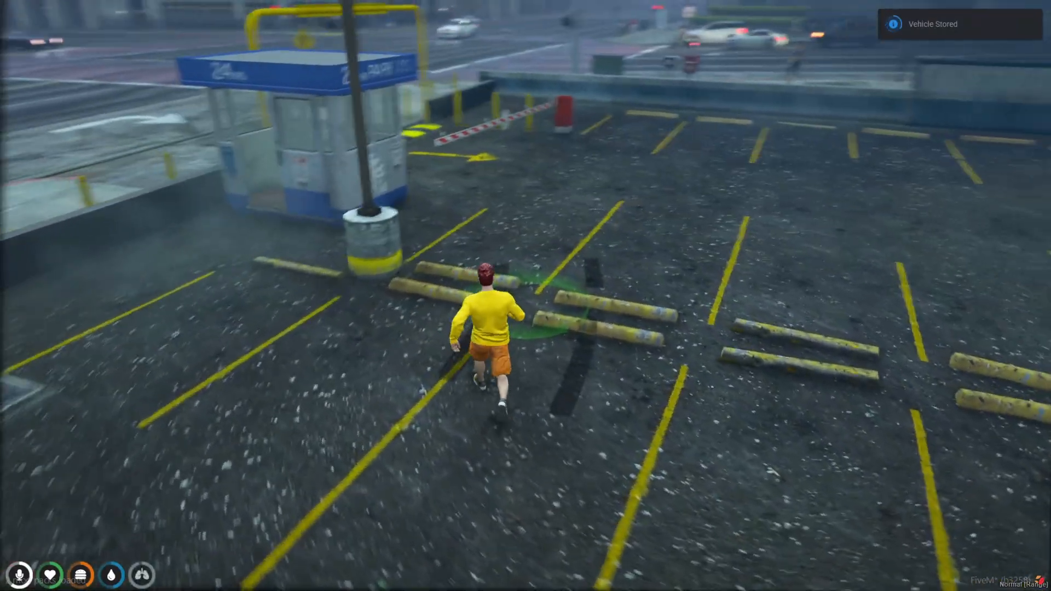
key(w)
key(e)
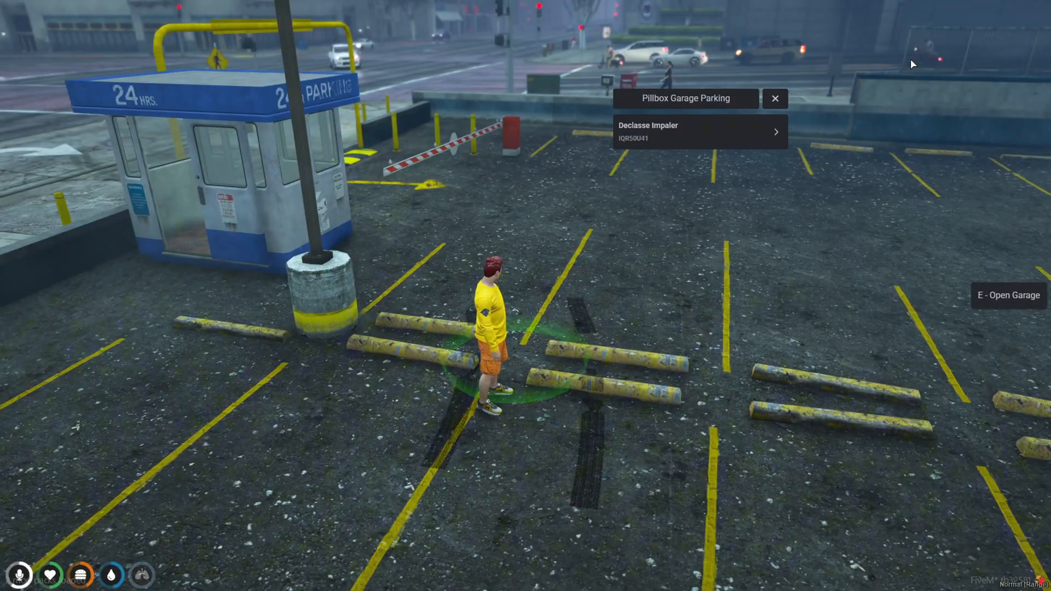
click(657, 138)
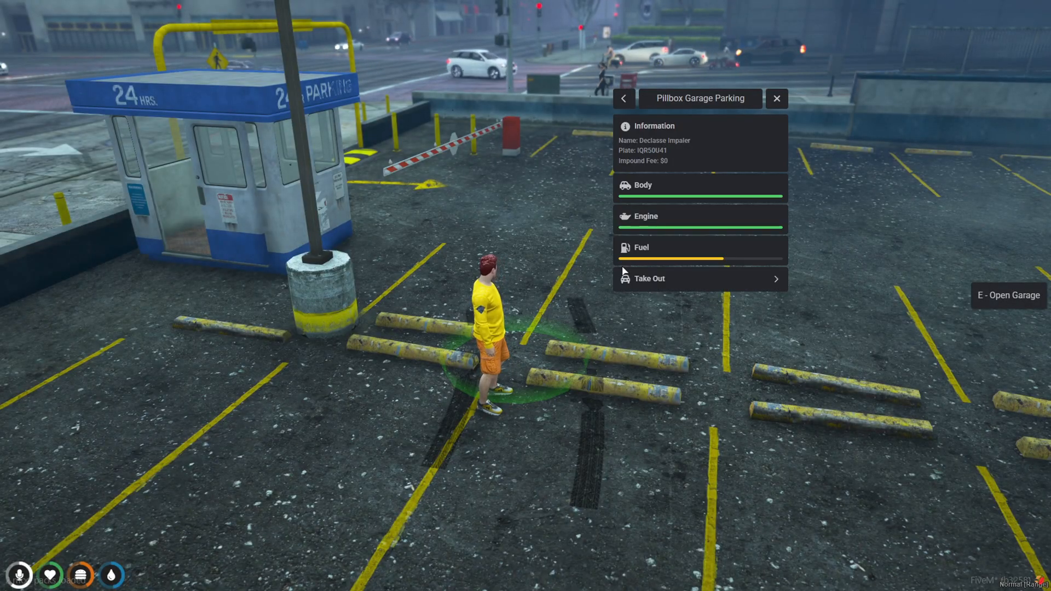
click(656, 280)
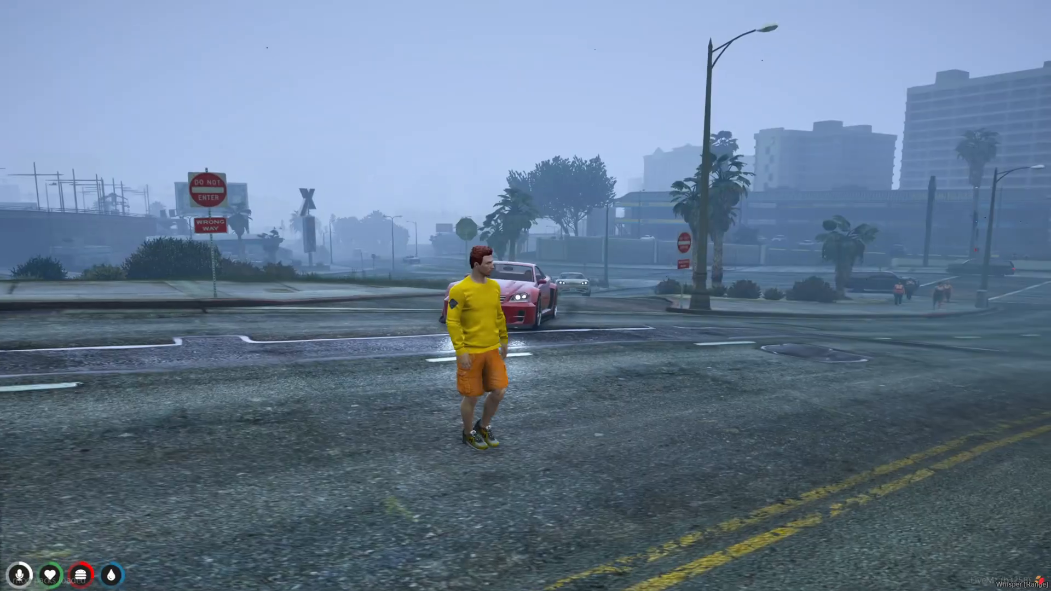
Check the Impaler's status and map location in the phone's Garage app.
key(F1)
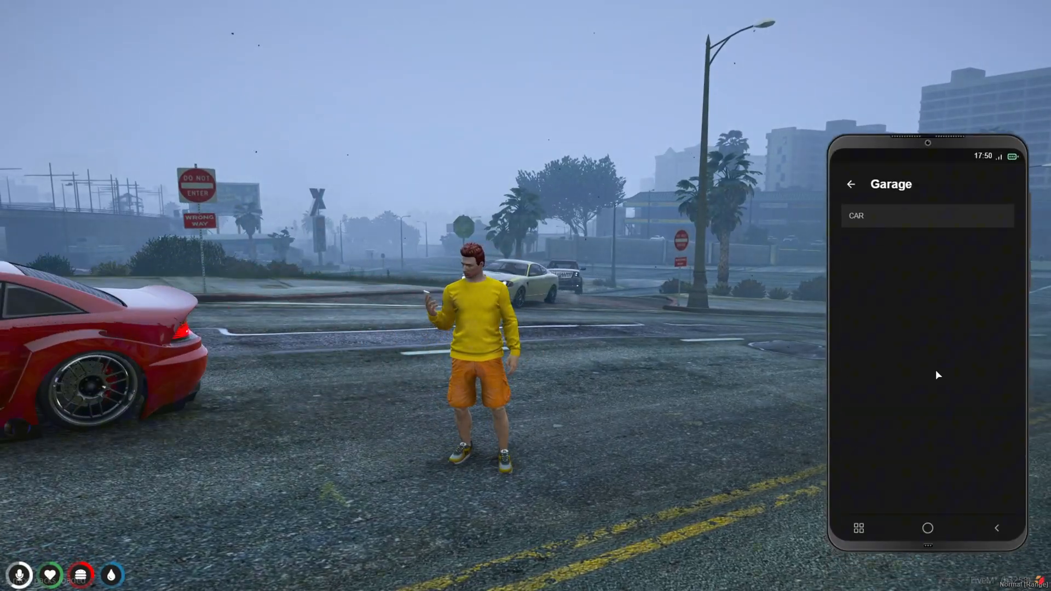
click(850, 187)
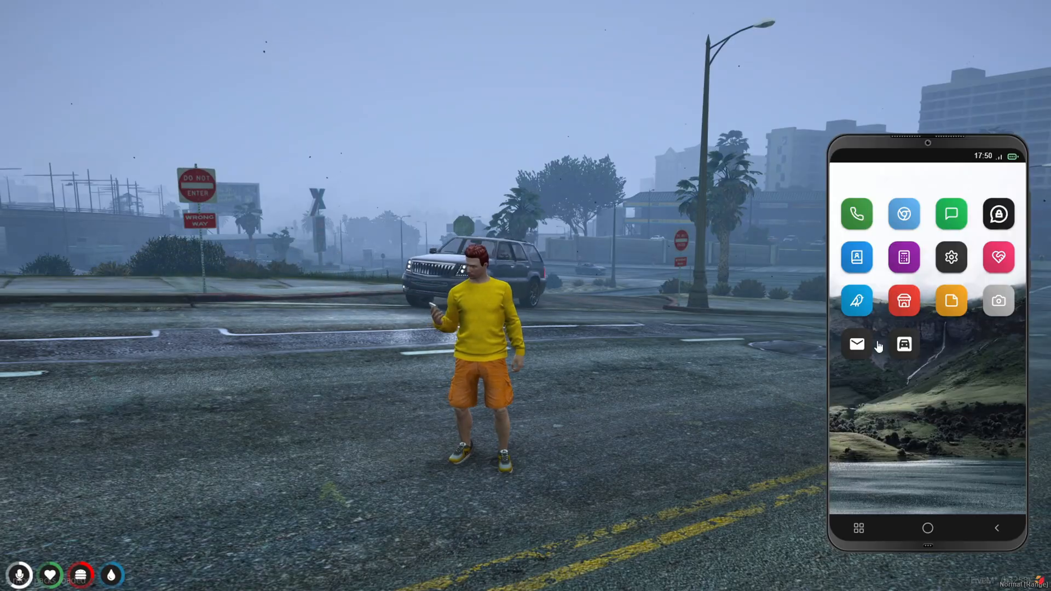
click(905, 347)
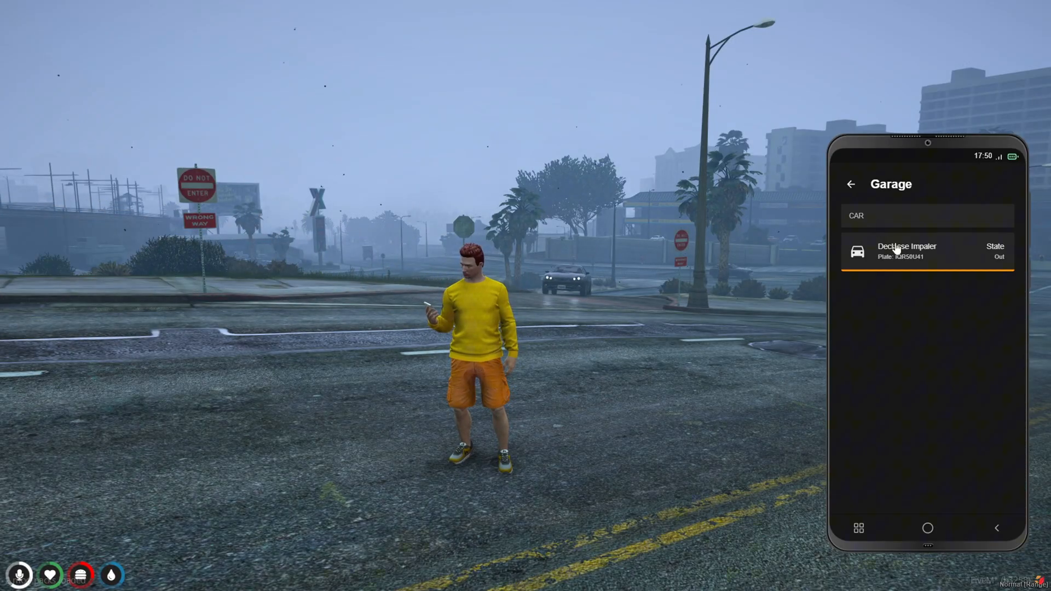
click(914, 257)
click(927, 427)
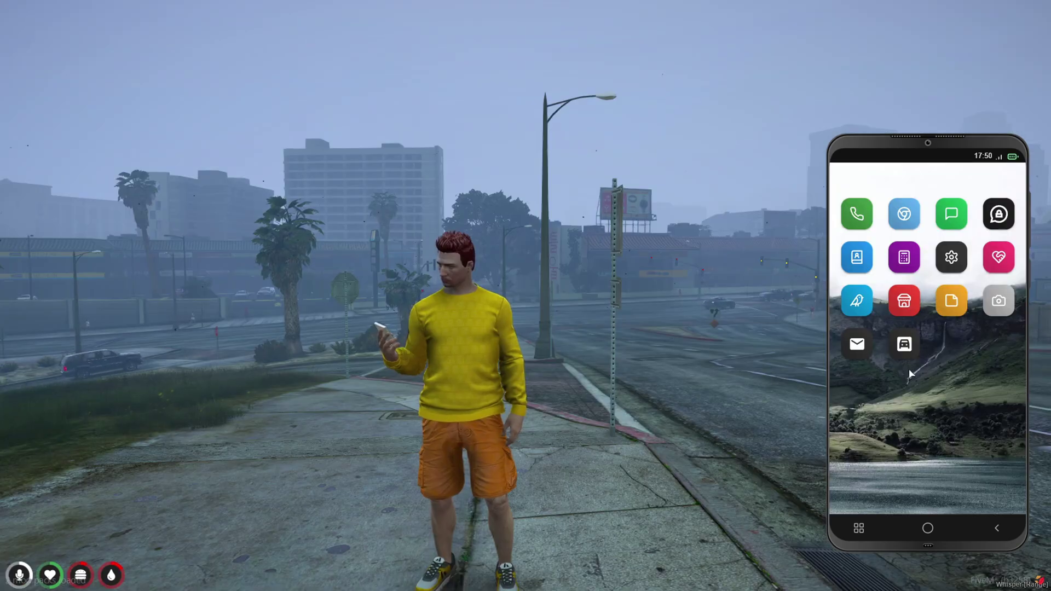
click(905, 346)
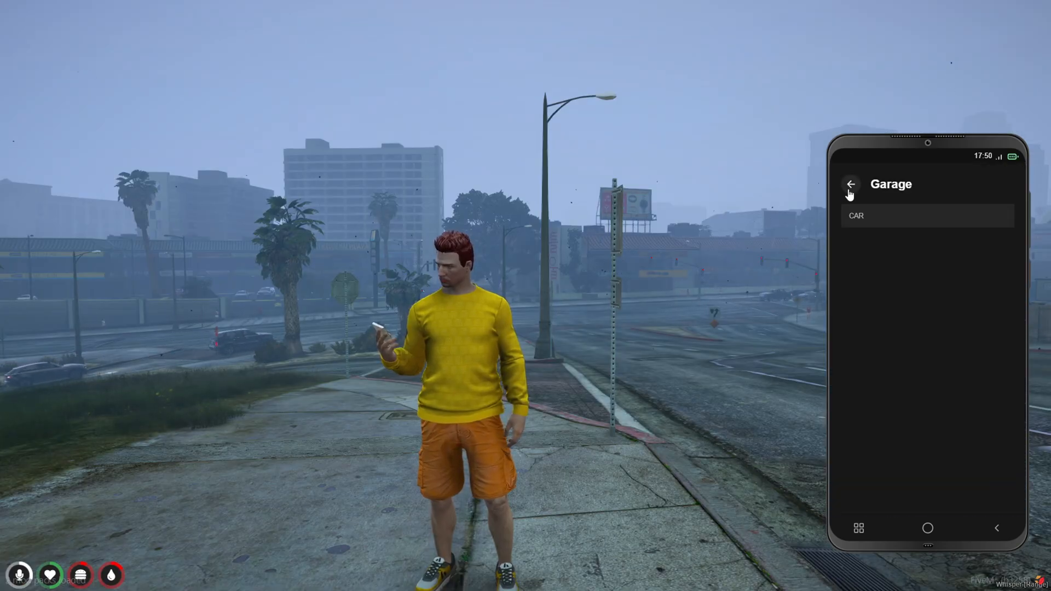
click(849, 185)
click(897, 351)
click(850, 187)
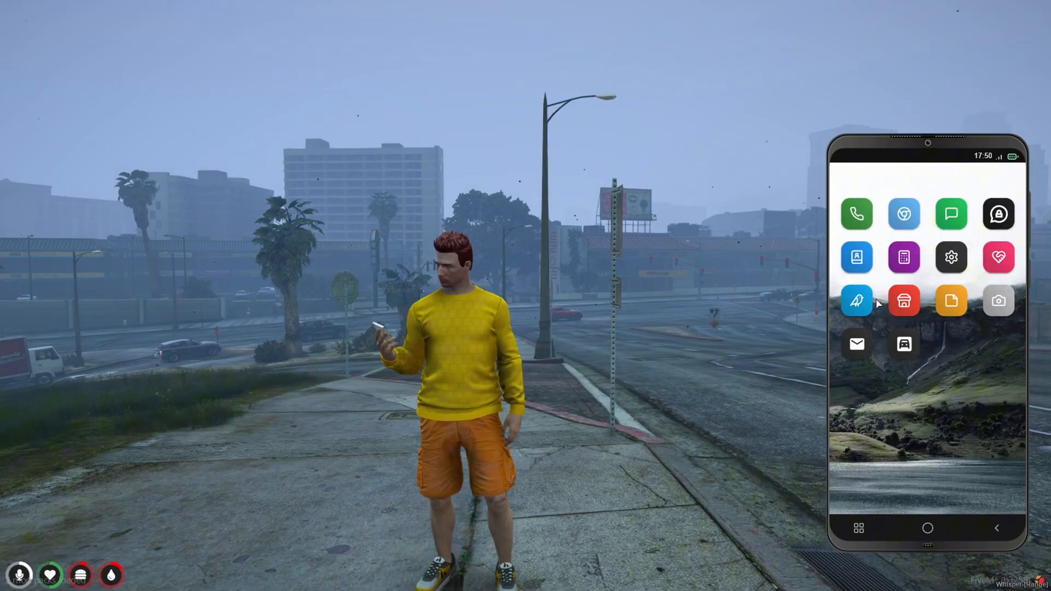
click(901, 350)
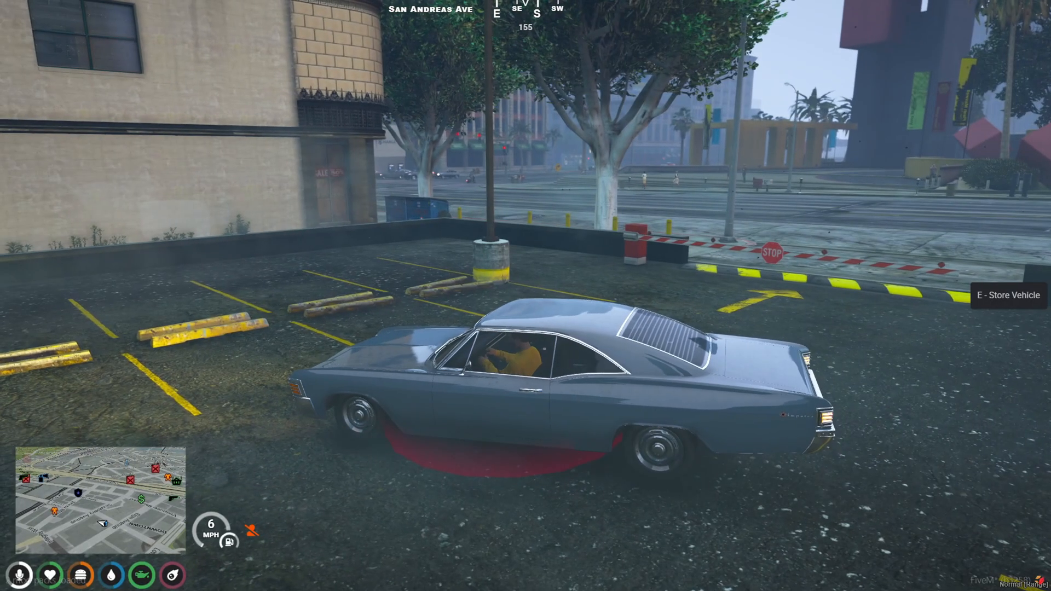
Store the Impaler, drive the blue Sultan RS into the lot and save it with G.
key(e)
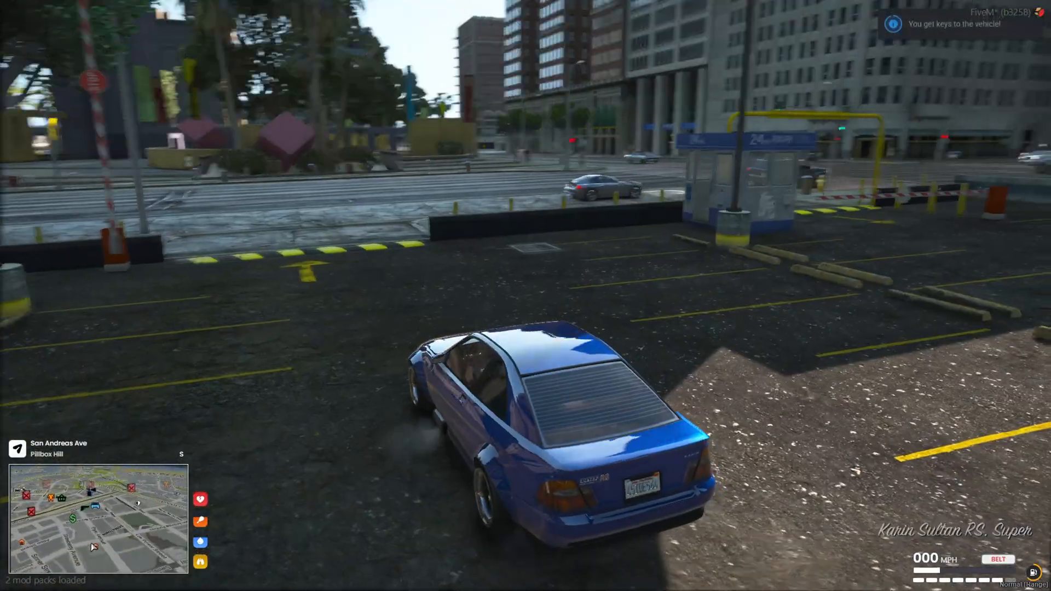
key(w)
key(w)
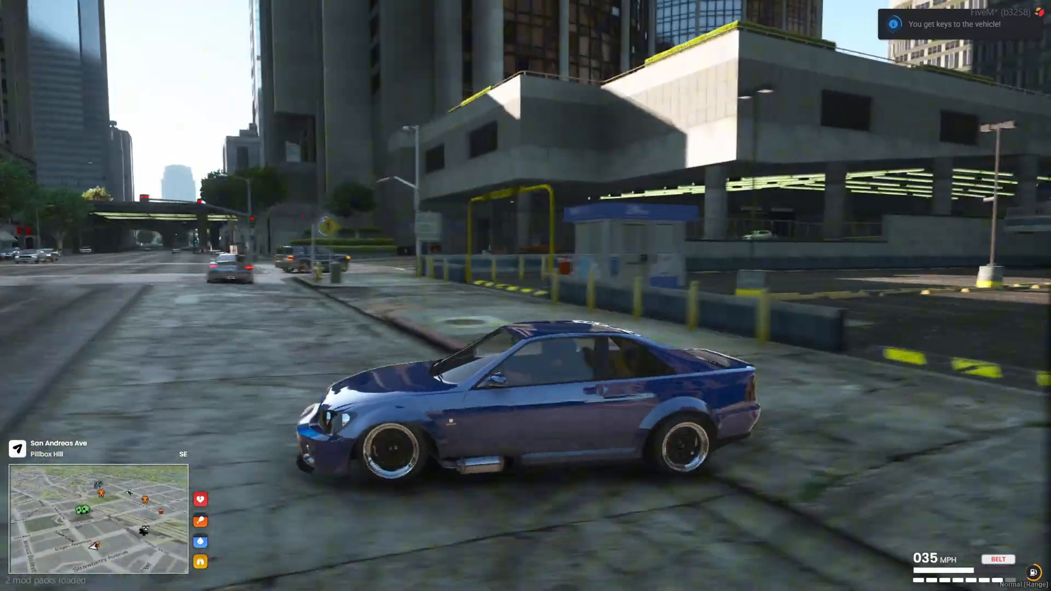
key(w)
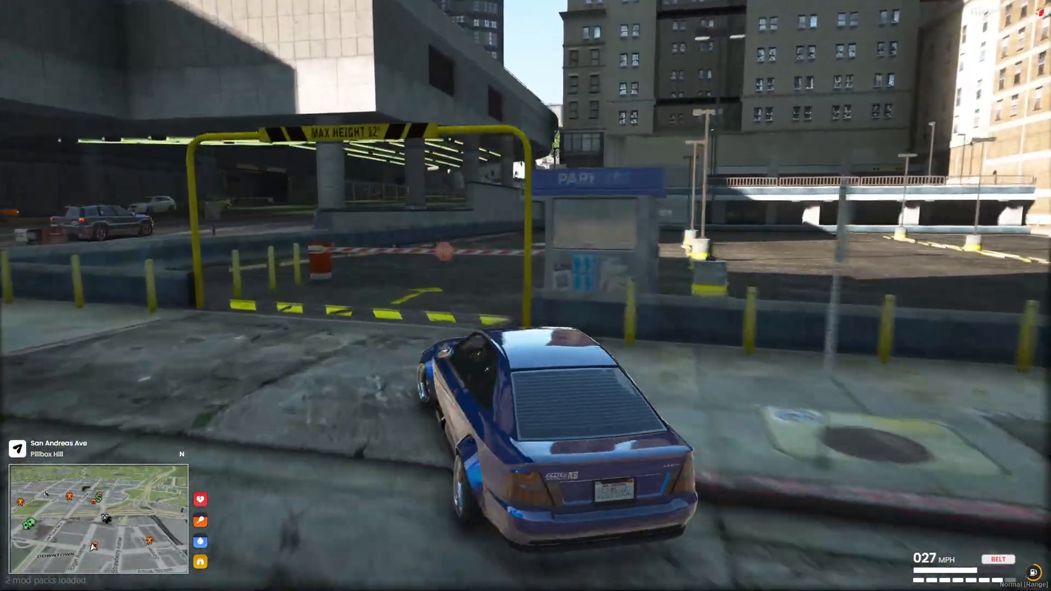
key(w)
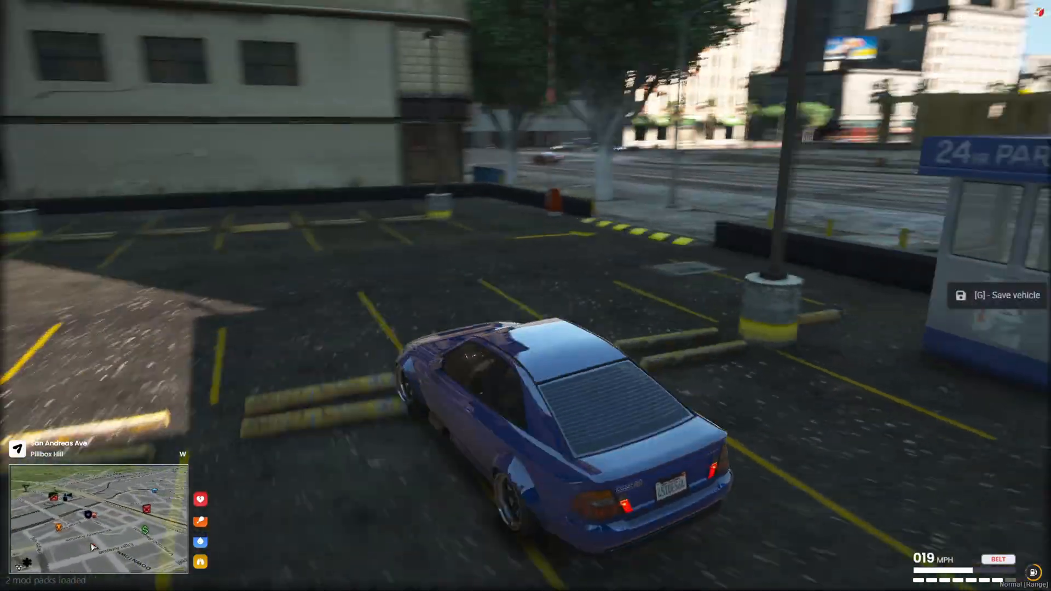
key(g)
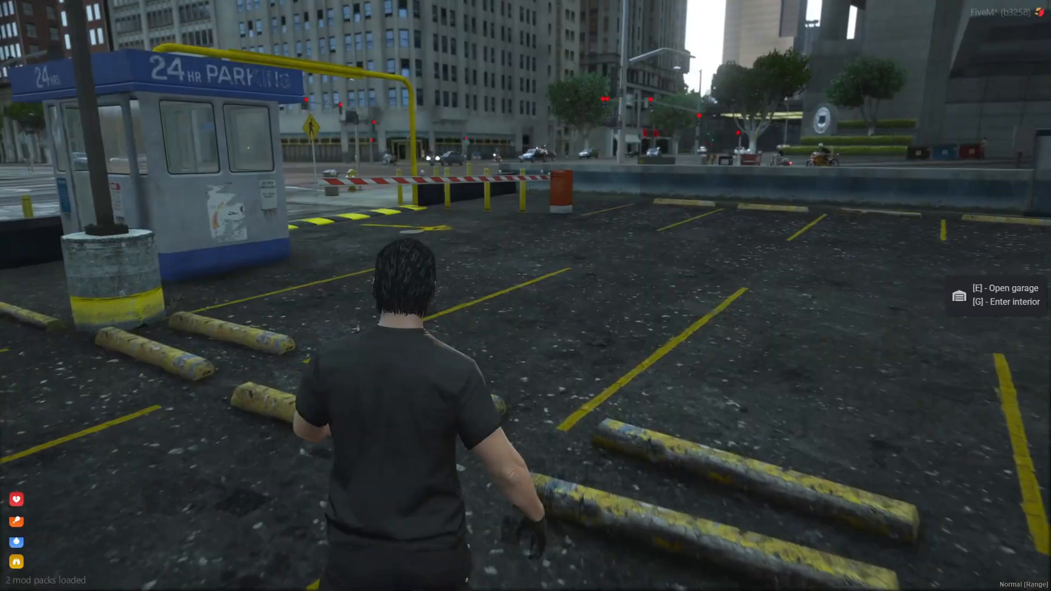
Enter the garage interior and walk past the stored cars toward the elevator door.
key(g)
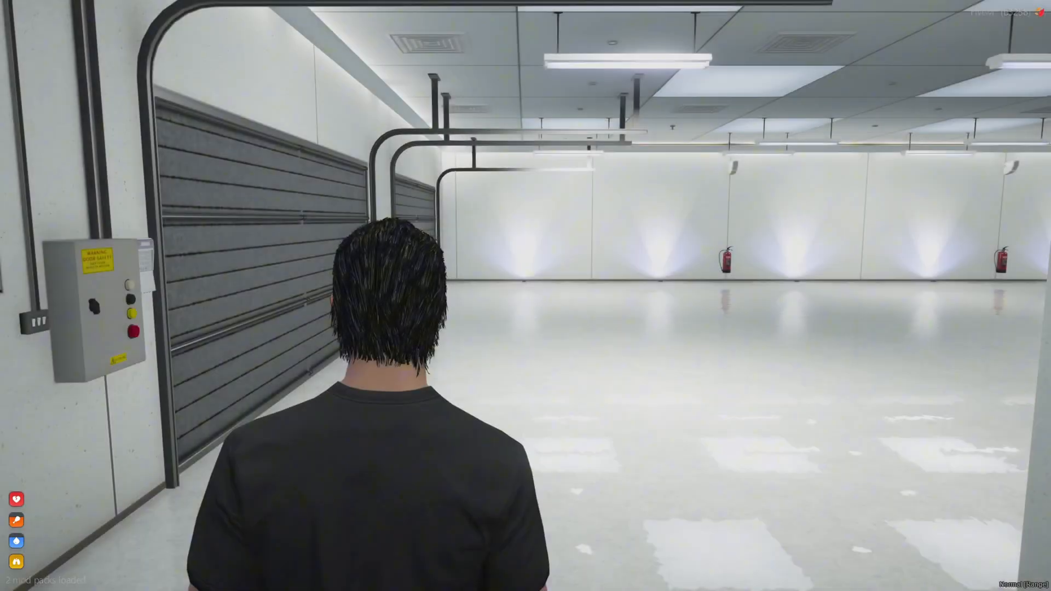
key(w)
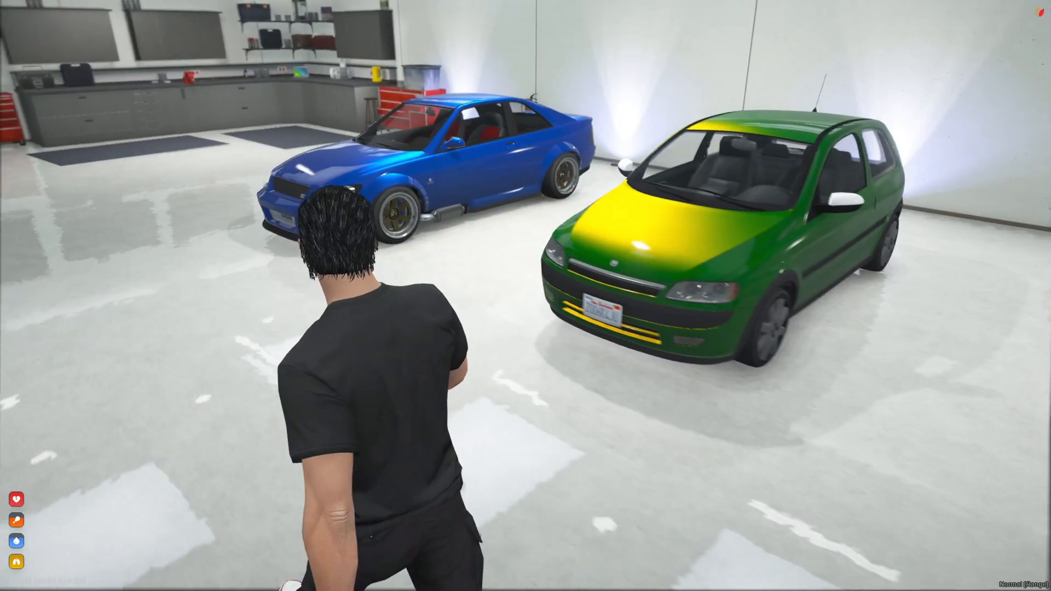
key(w)
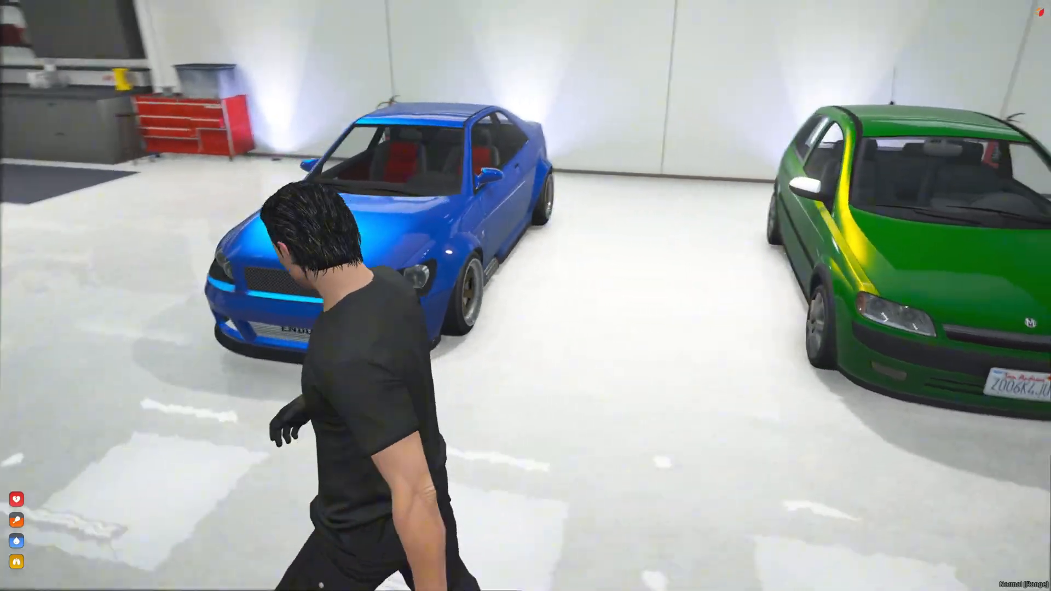
key(w)
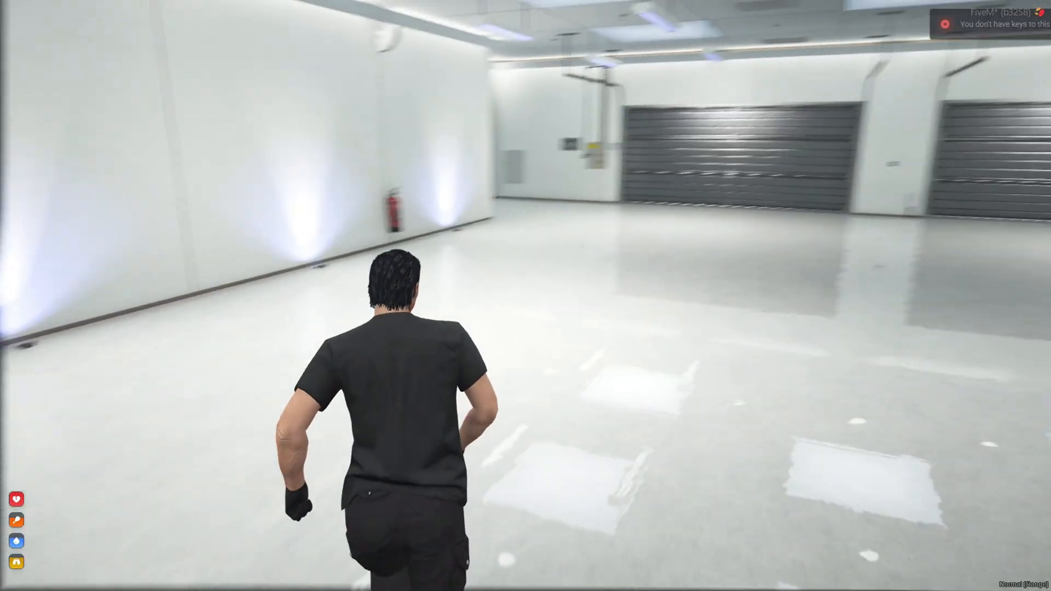
key(w)
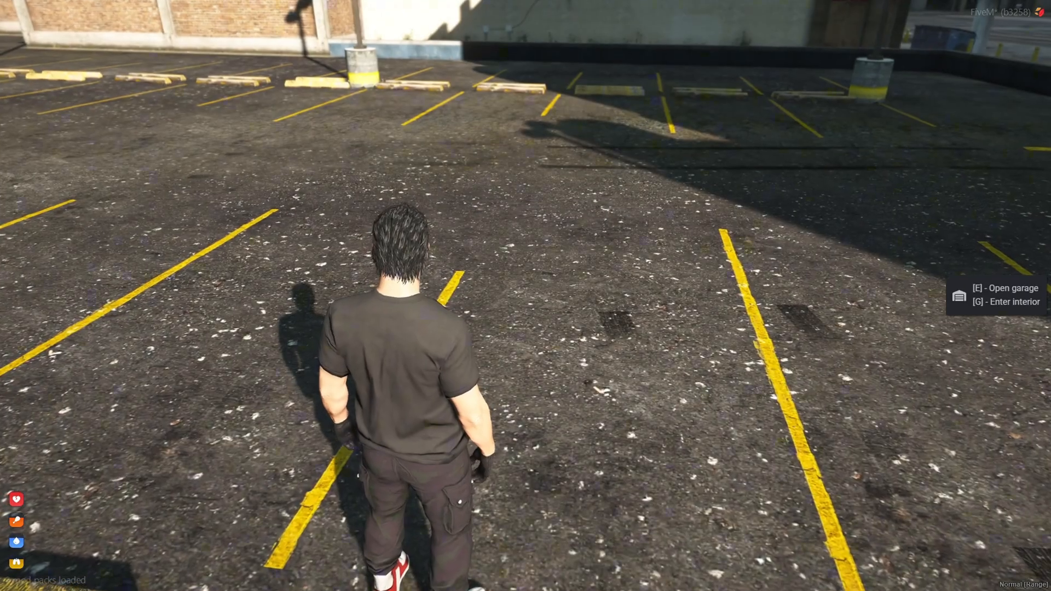
Switch to the desktop browser and load the pasted lunar_garage GitHub repository address.
key(super+d)
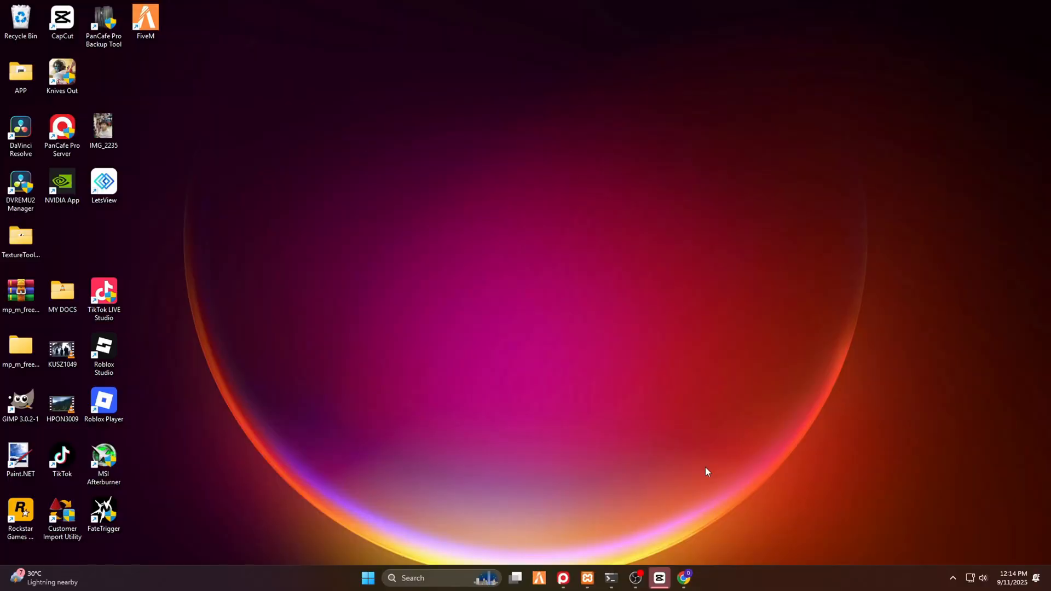
click(685, 578)
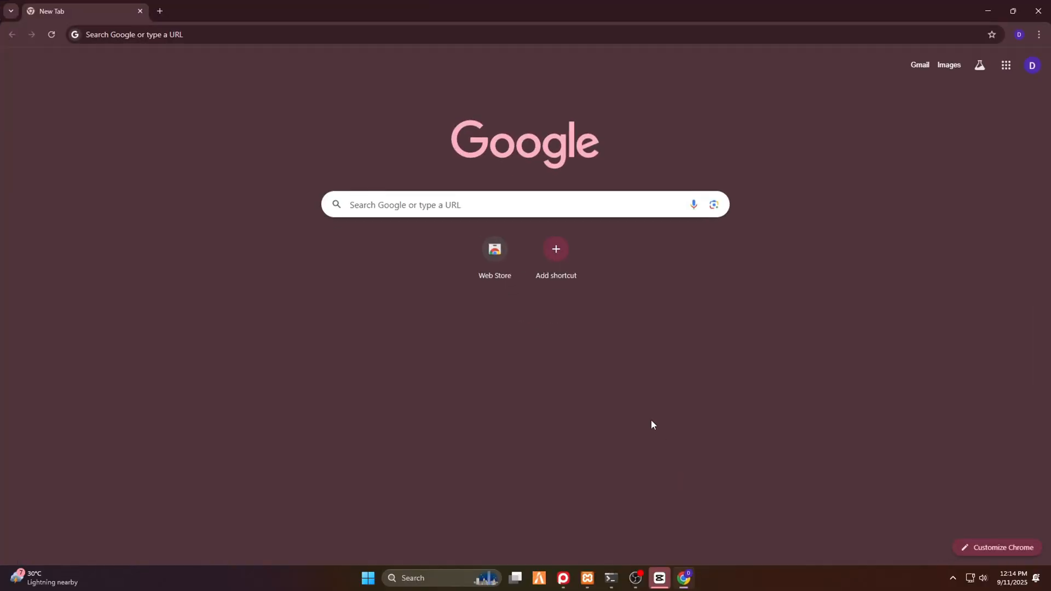
click(489, 36)
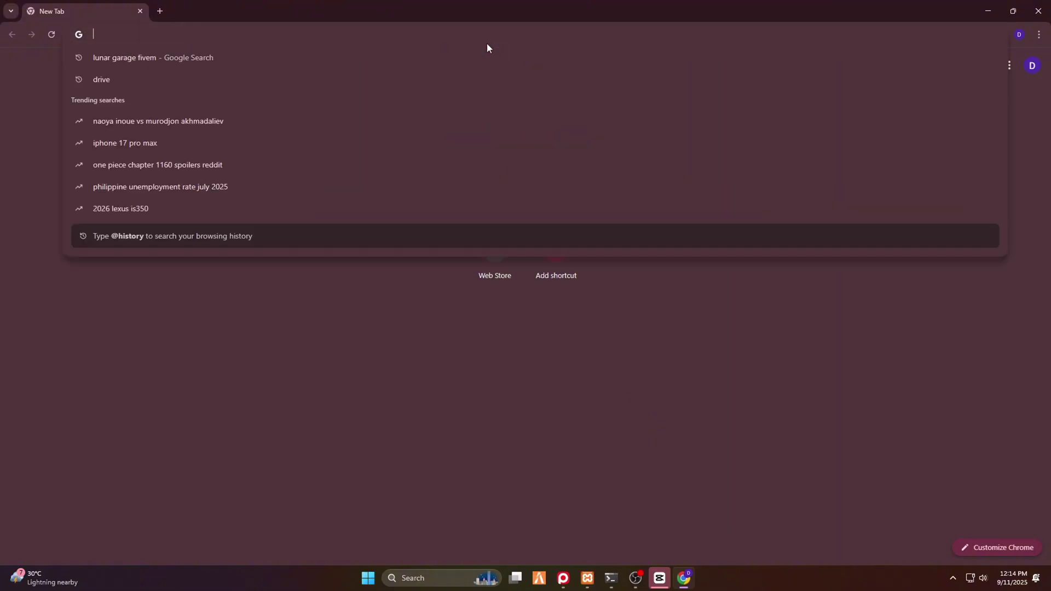
right_click(405, 34)
click(441, 129)
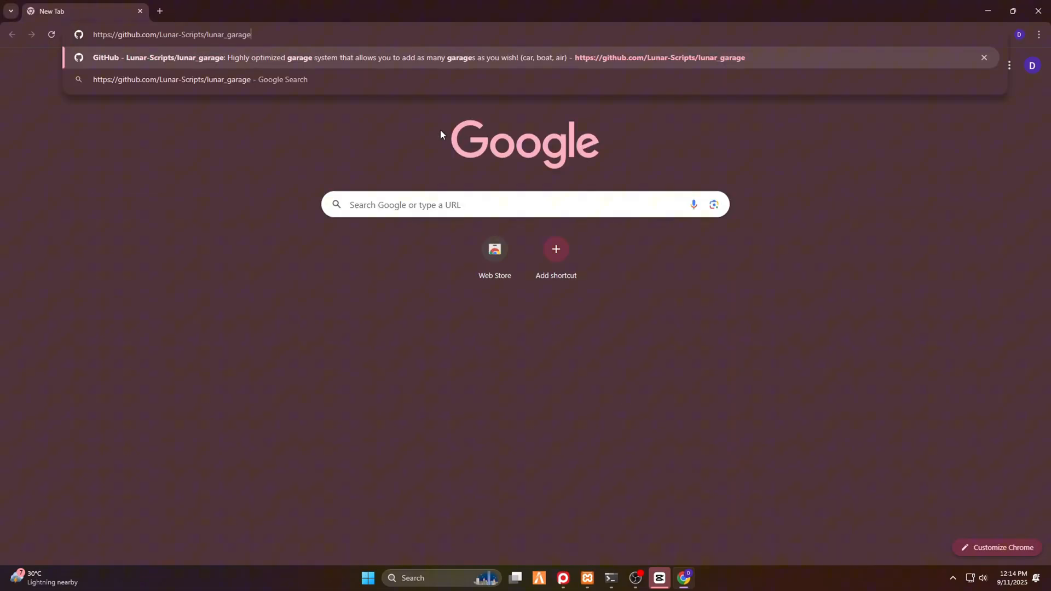
key(Return)
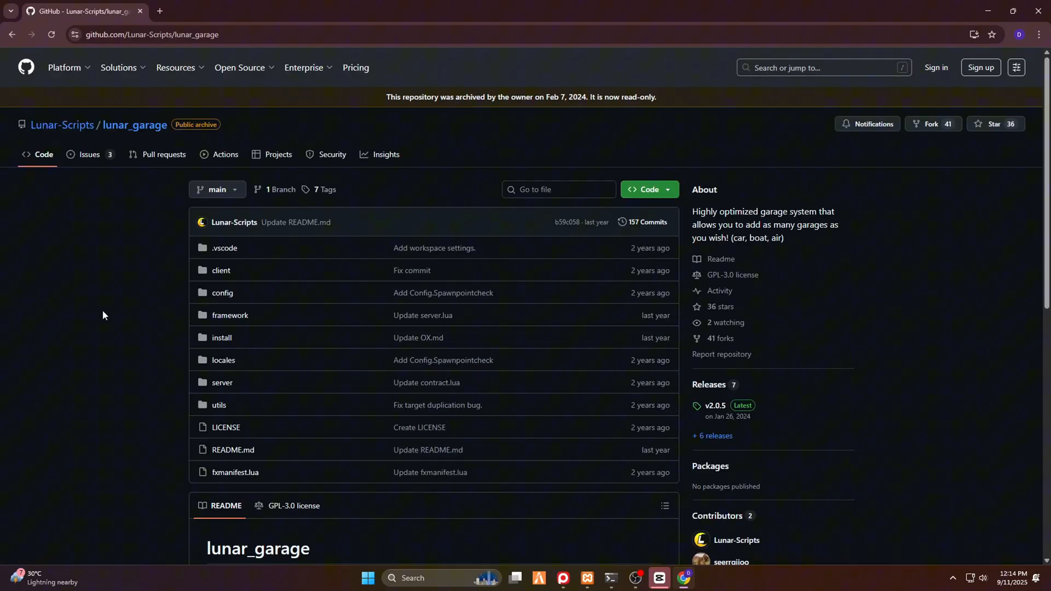
scroll(103, 311, down, 1)
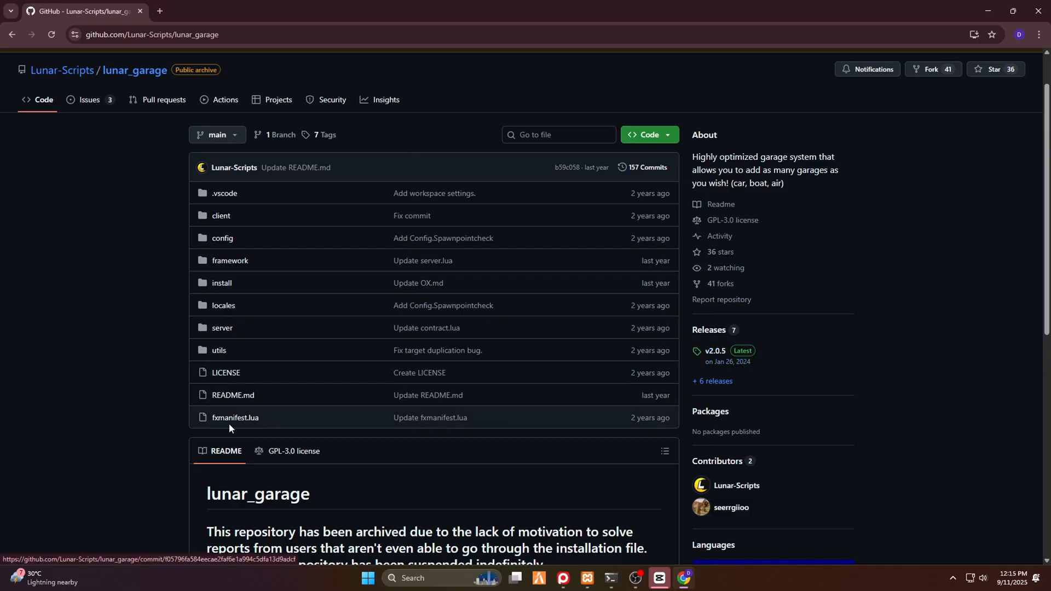
scroll(227, 422, down, 3)
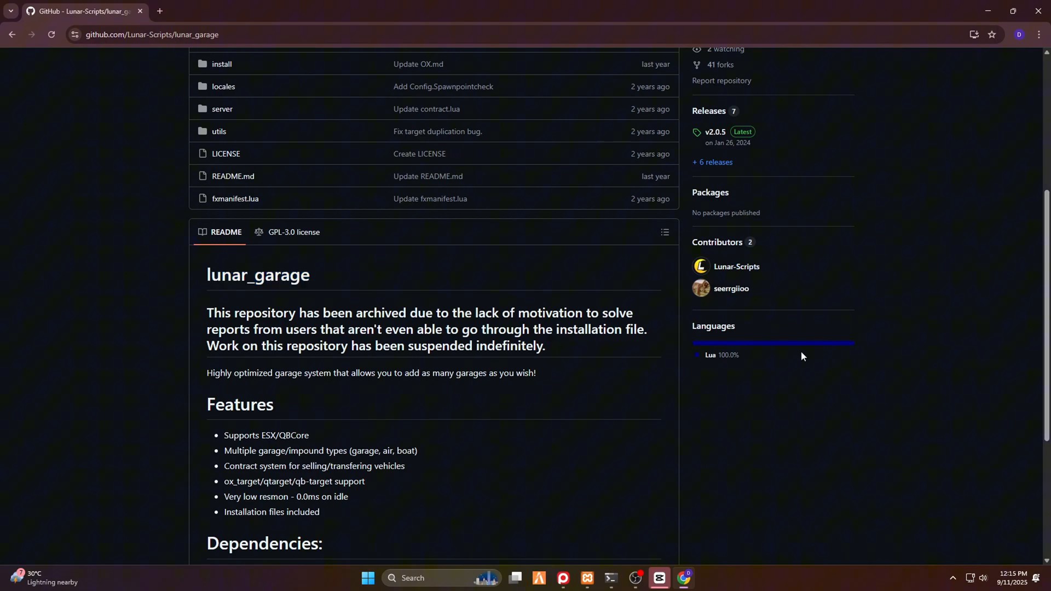
scroll(786, 369, up, 4)
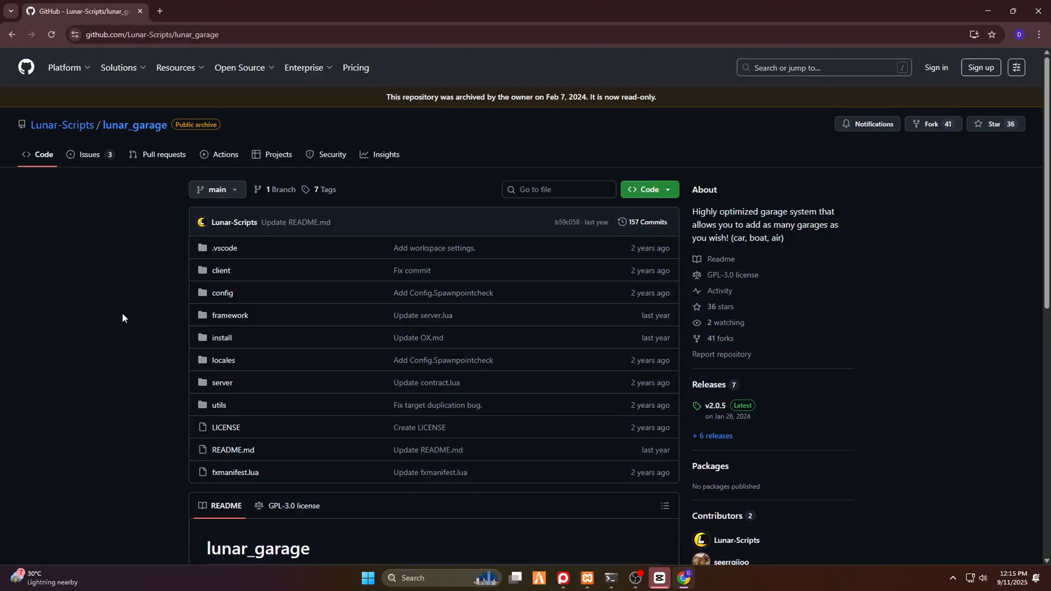
scroll(545, 398, down, 3)
scroll(544, 400, down, 3)
scroll(545, 402, down, 2)
scroll(544, 404, down, 2)
scroll(830, 409, up, 5)
scroll(830, 408, up, 3)
scroll(830, 409, up, 1)
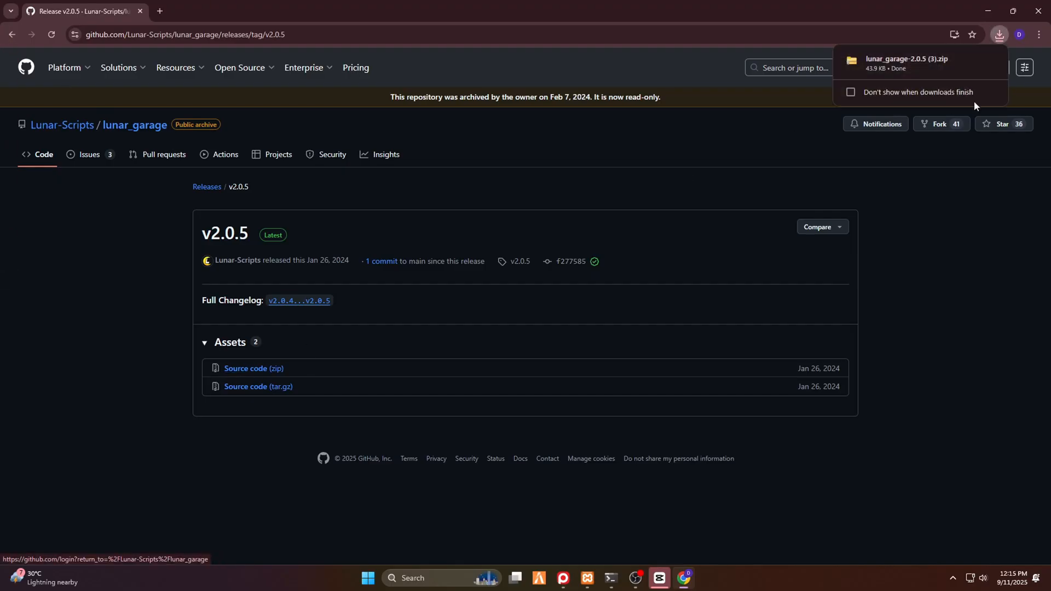
Extract the downloaded lunar_garage zip into Downloads and look inside the extracted folder.
click(970, 59)
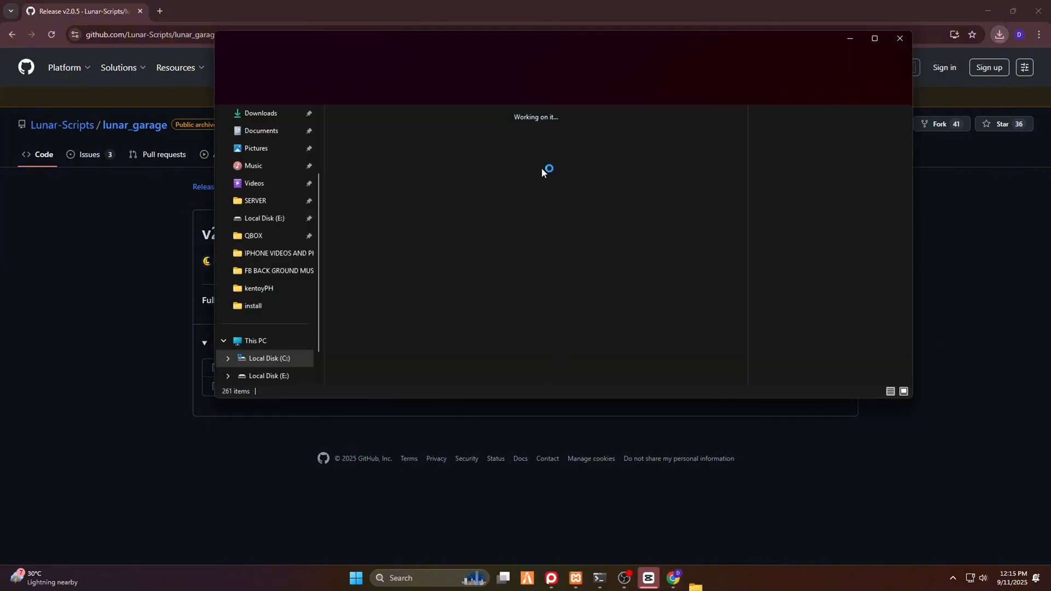
right_click(349, 149)
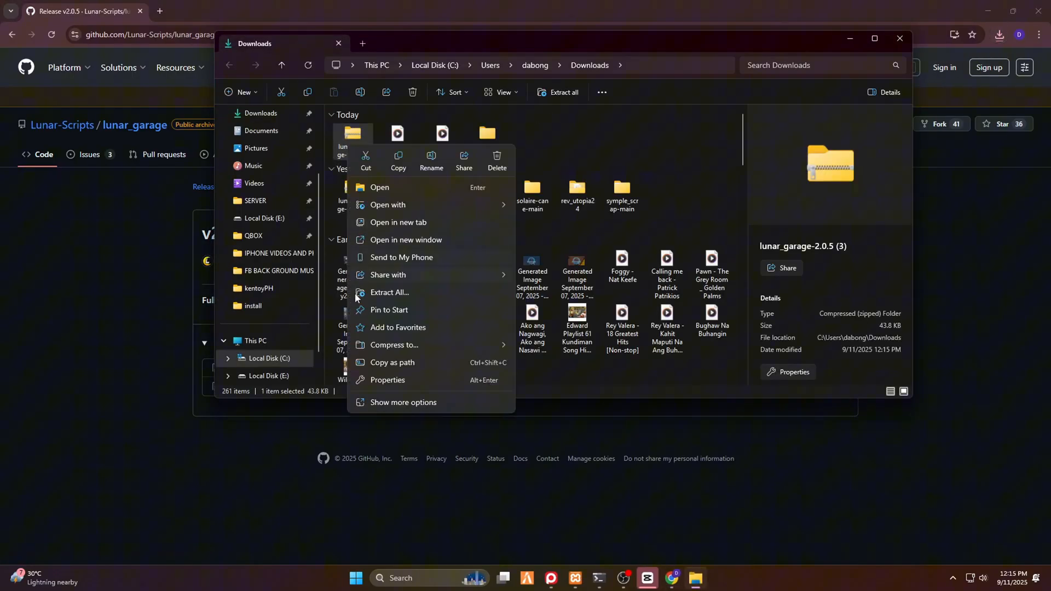
click(403, 402)
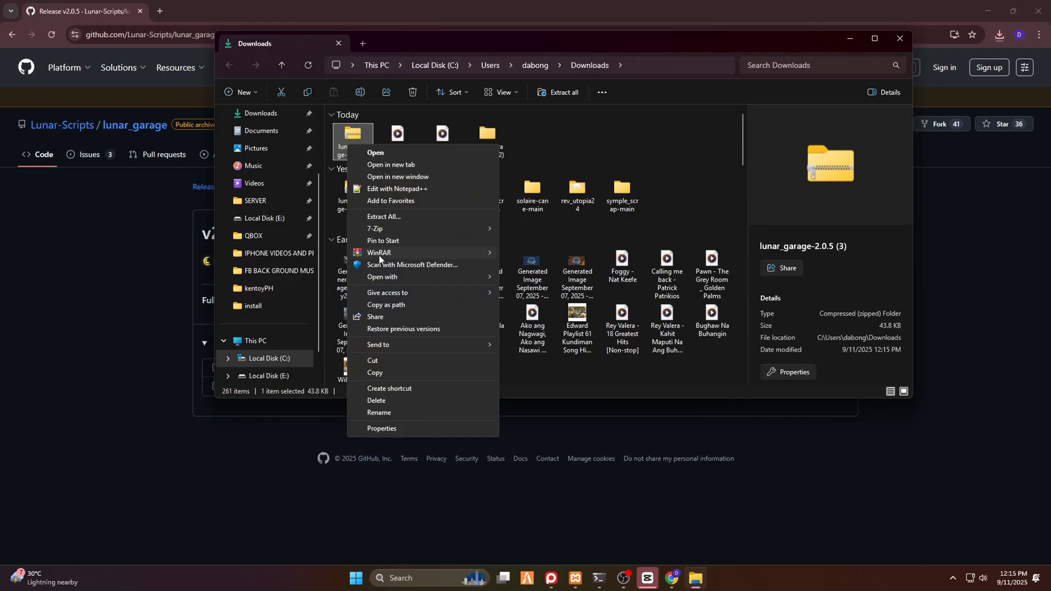
mouse_move(379, 252)
click(553, 295)
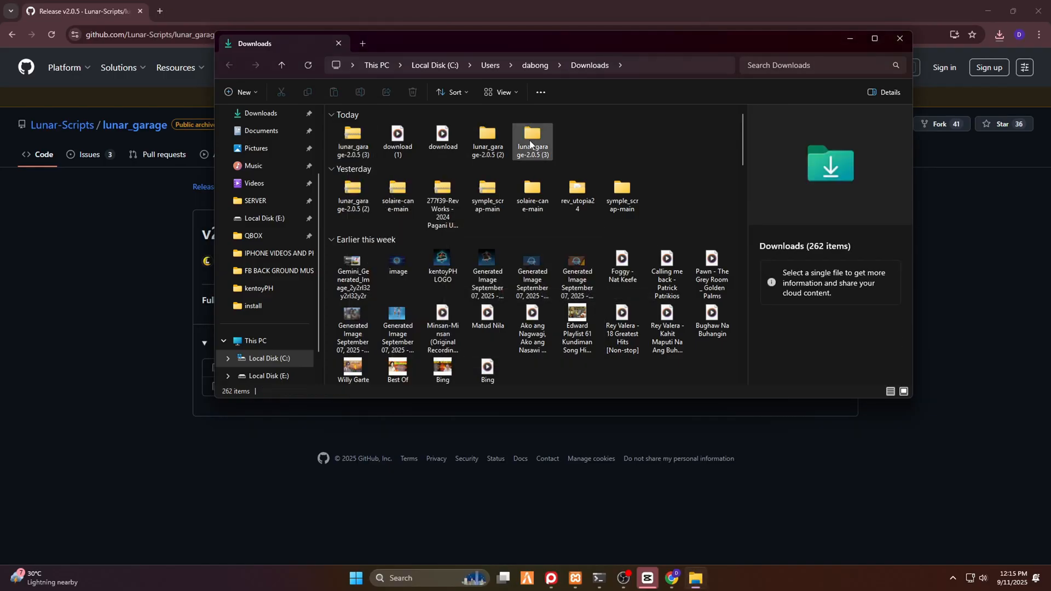
double_click(532, 141)
double_click(374, 144)
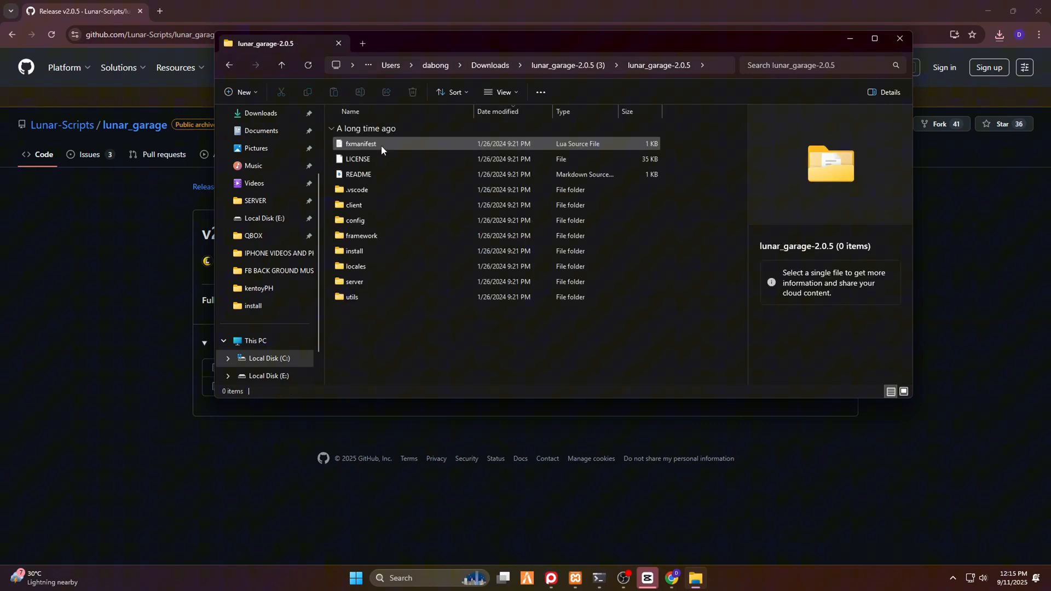
key(alt+Left)
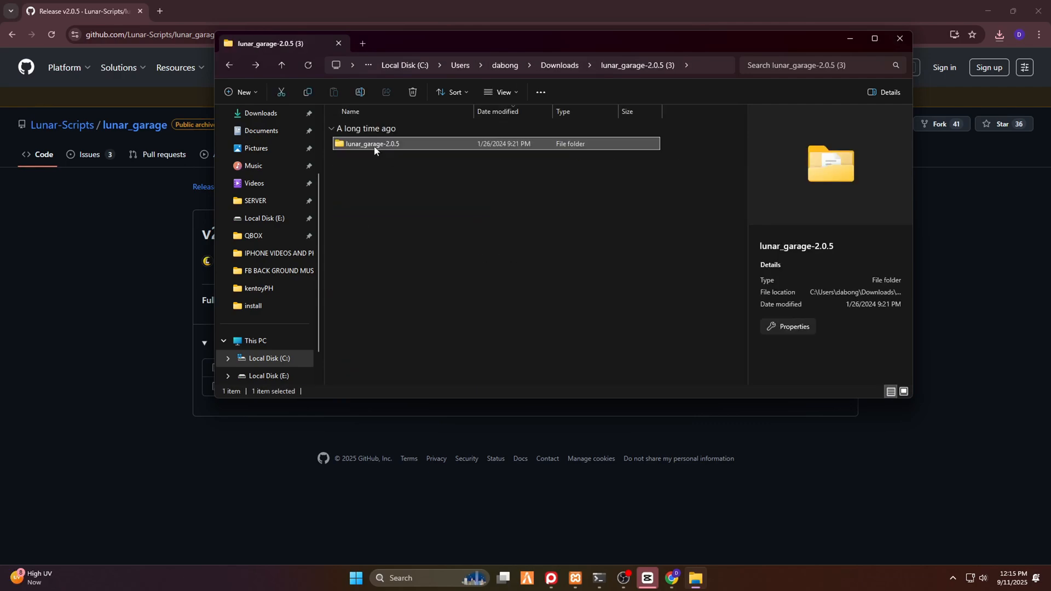
Rename the lunar_garage-2.0.5 folder to lunar_garage.
click(379, 154)
right_click(388, 160)
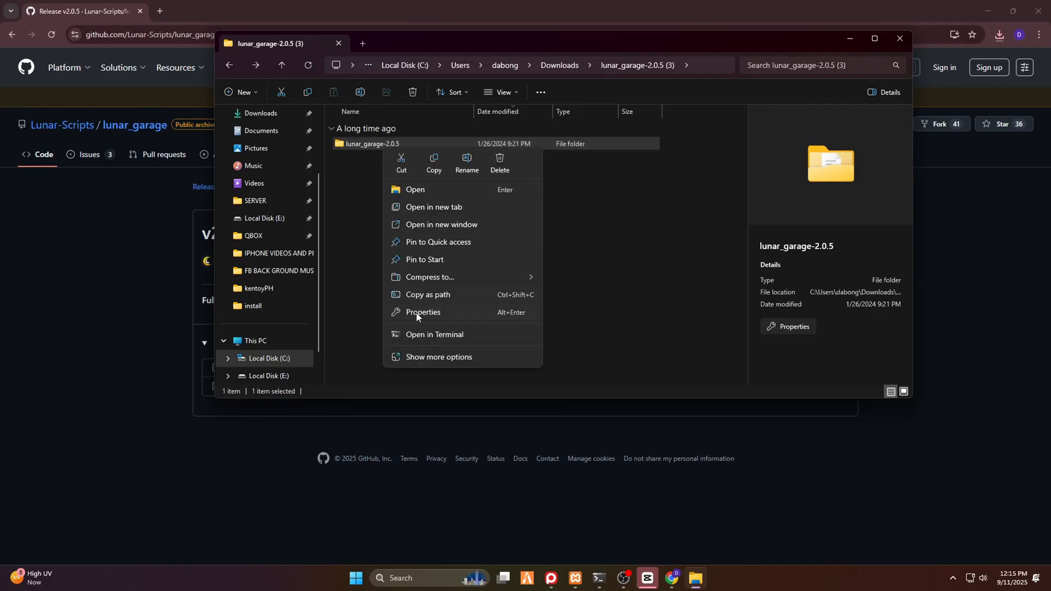
click(416, 361)
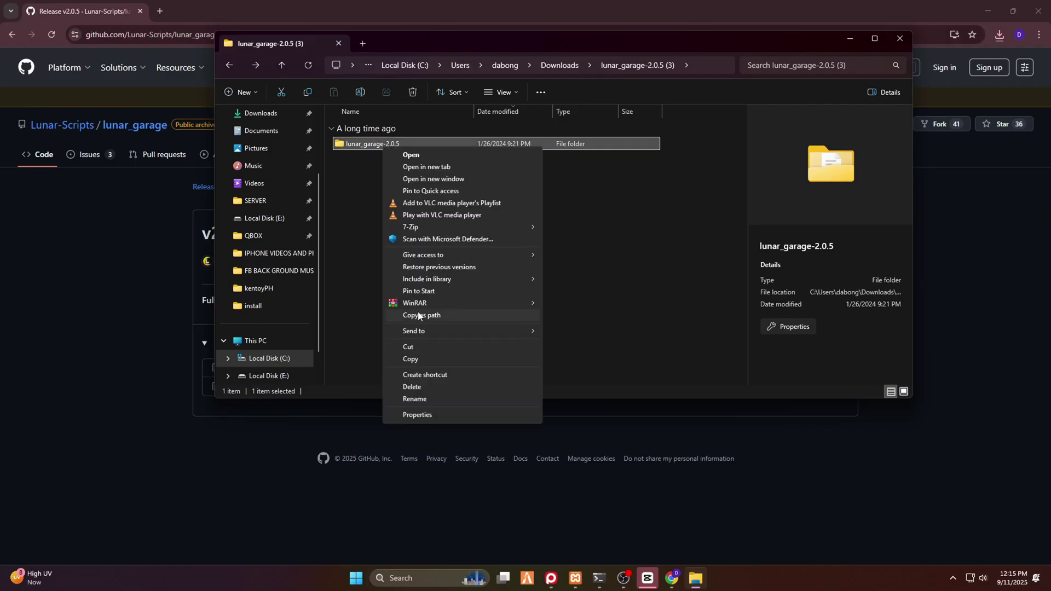
click(414, 399)
key(End)
key(BackSpace)
key(BackSpace)
key(BackSpace)
key(BackSpace)
key(BackSpace)
key(BackSpace)
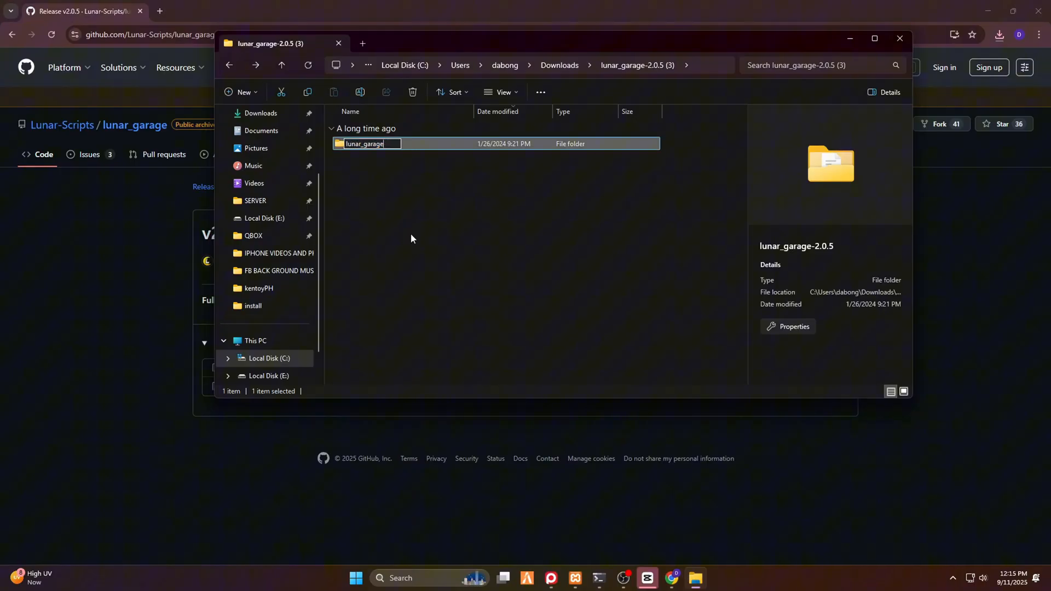
key(Return)
click(411, 233)
click(364, 145)
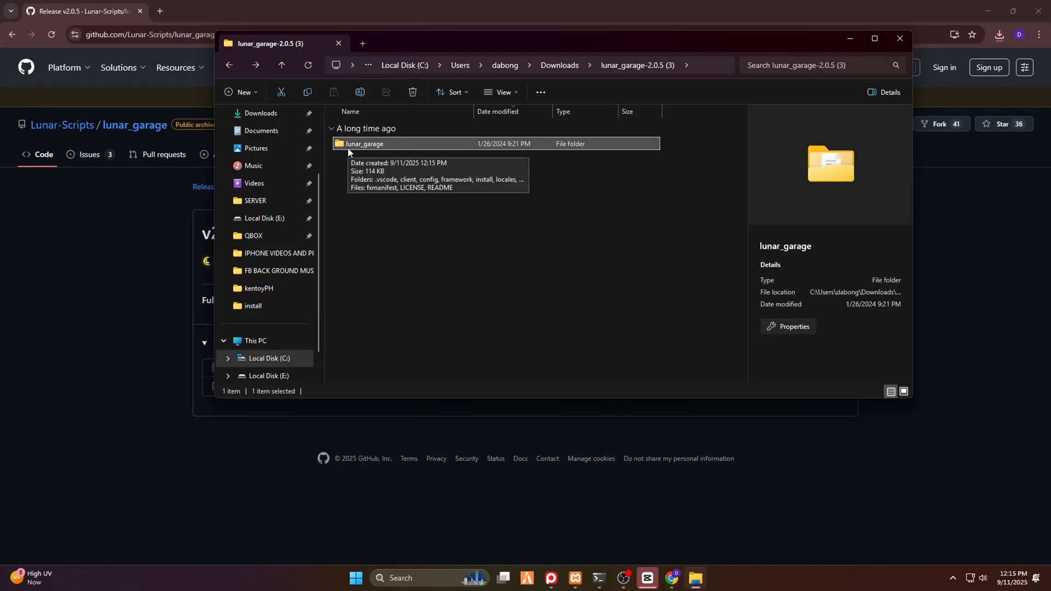
Copy the lunar_garage folder and go to the QBOX development folder.
right_click(366, 150)
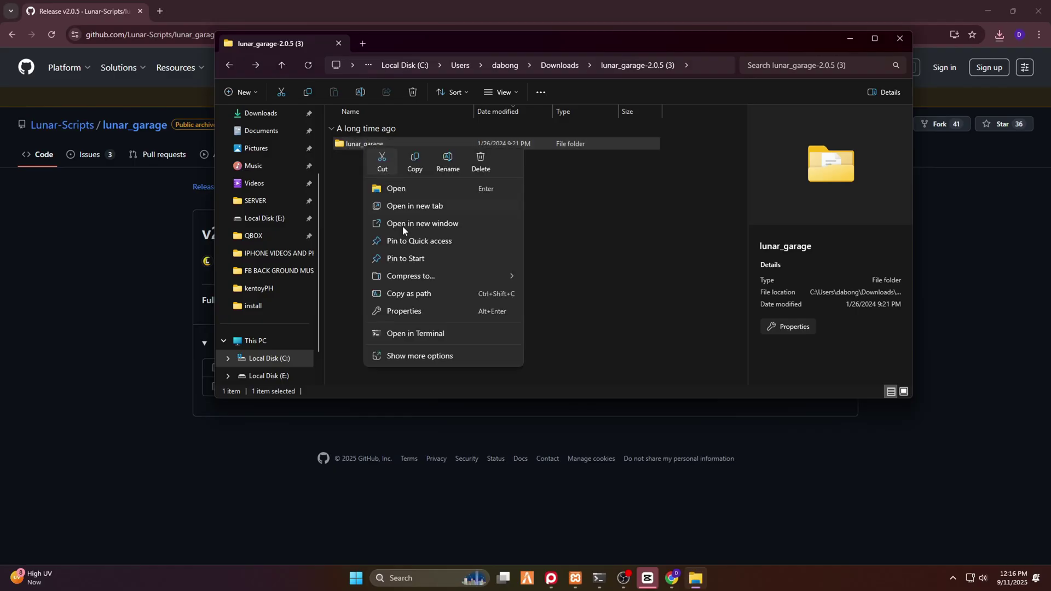
click(414, 164)
click(431, 260)
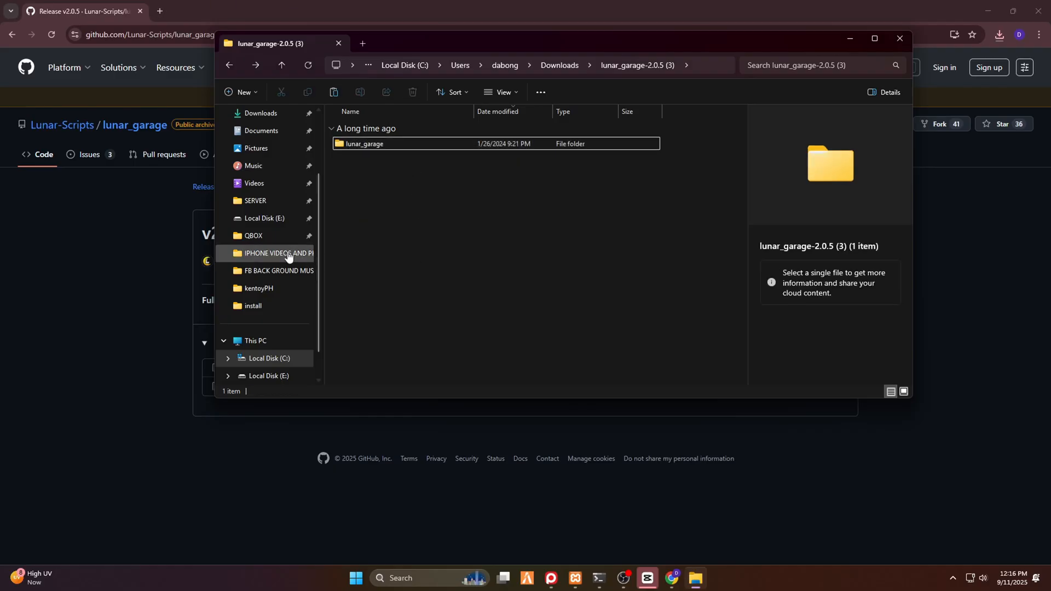
click(247, 235)
click(433, 261)
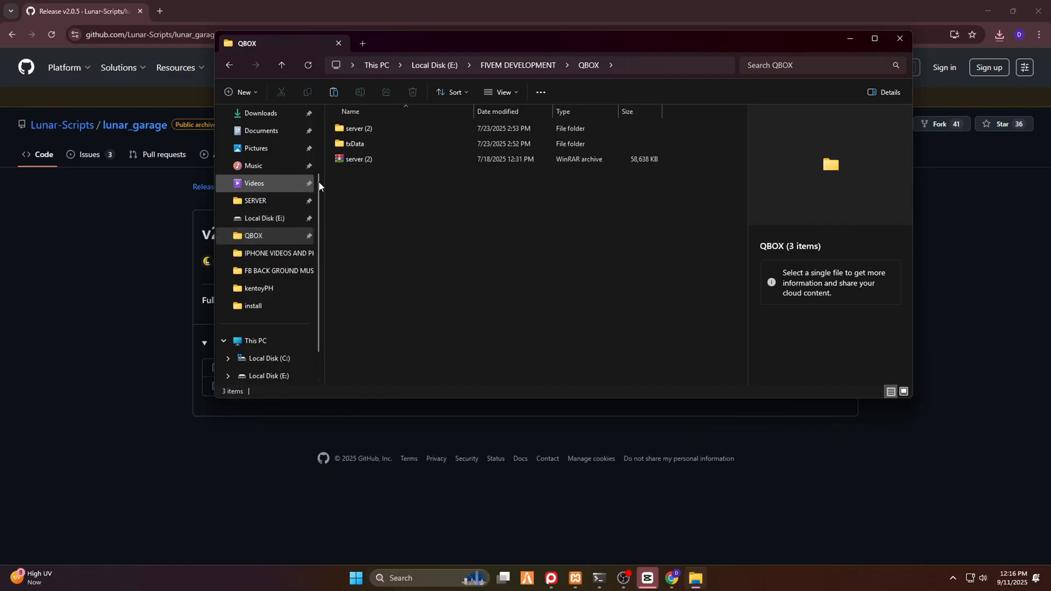
Paste lunar_garage into server (2) > FILE > resources > [assets].
double_click(357, 128)
scroll(385, 317, down, 2)
scroll(378, 246, up, 2)
double_click(352, 159)
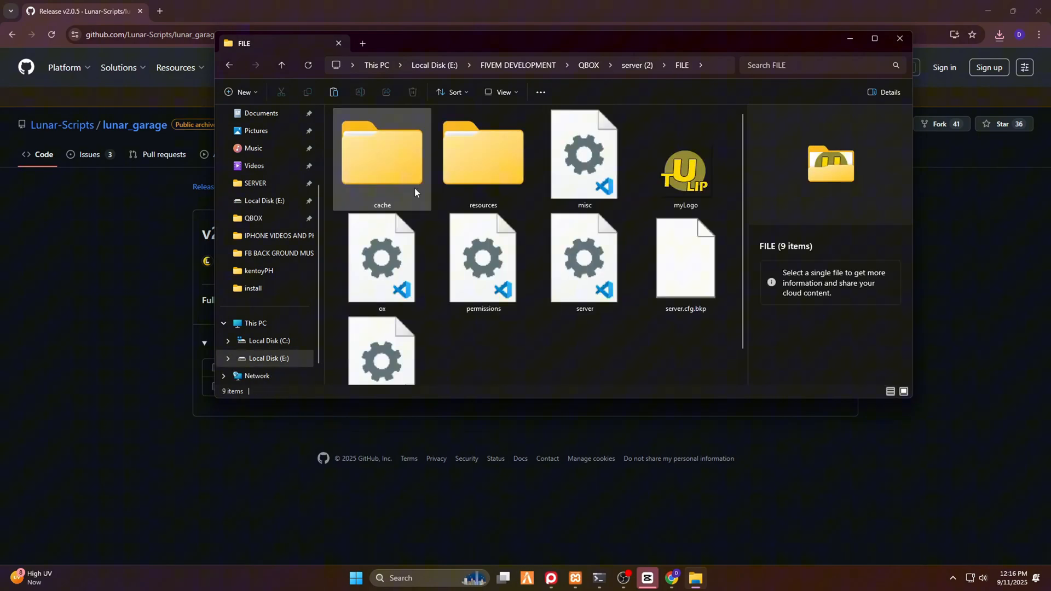
double_click(481, 175)
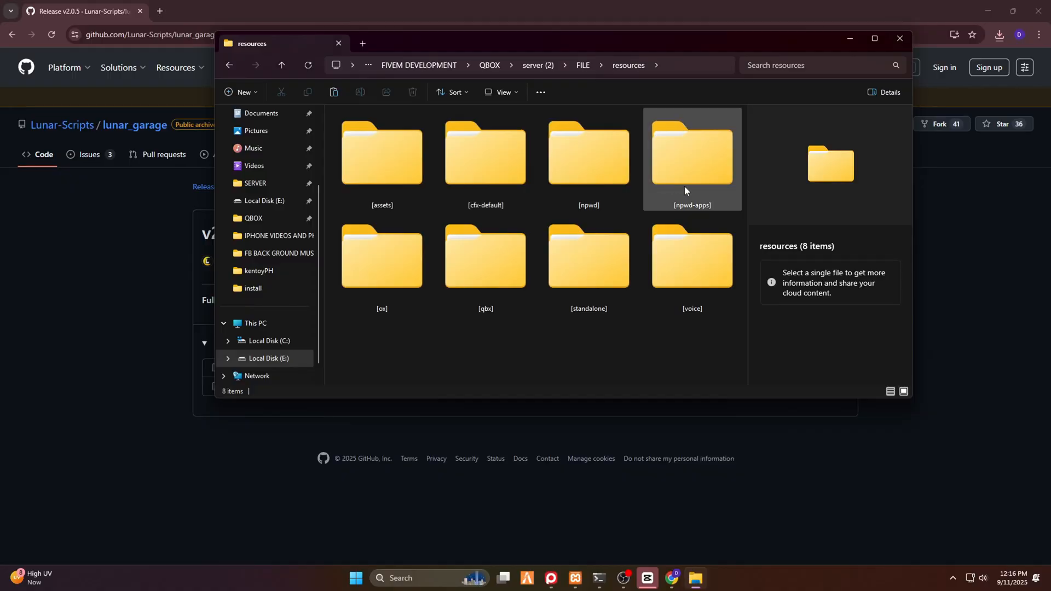
double_click(386, 184)
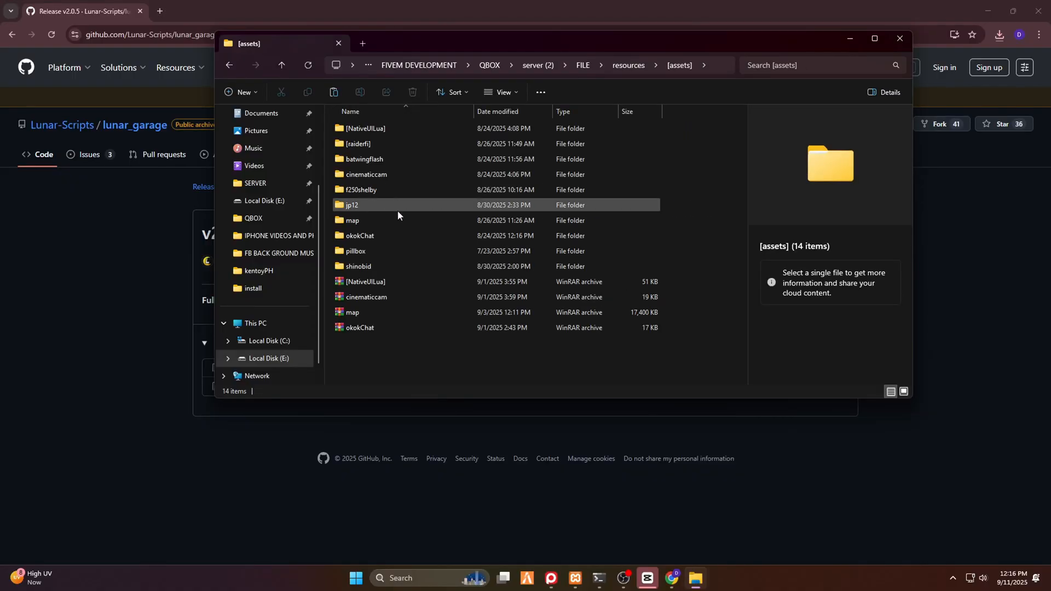
right_click(728, 270)
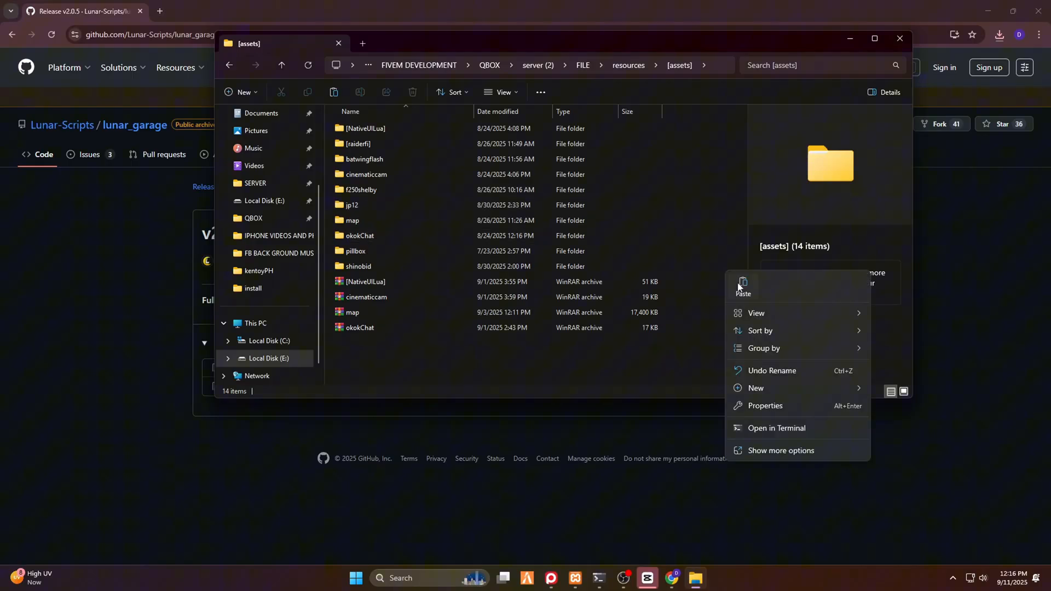
click(741, 286)
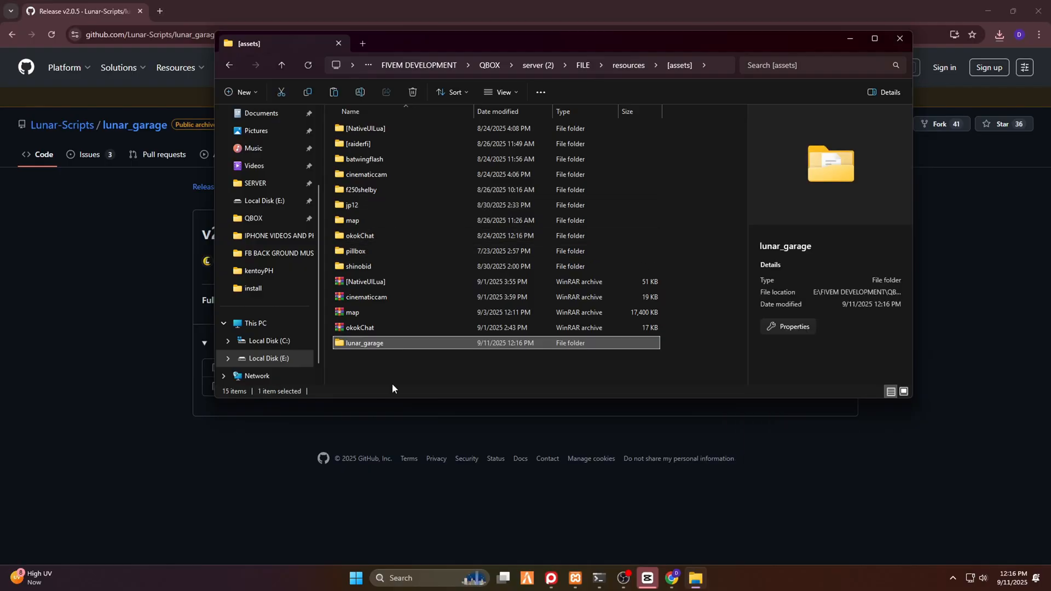
click(363, 344)
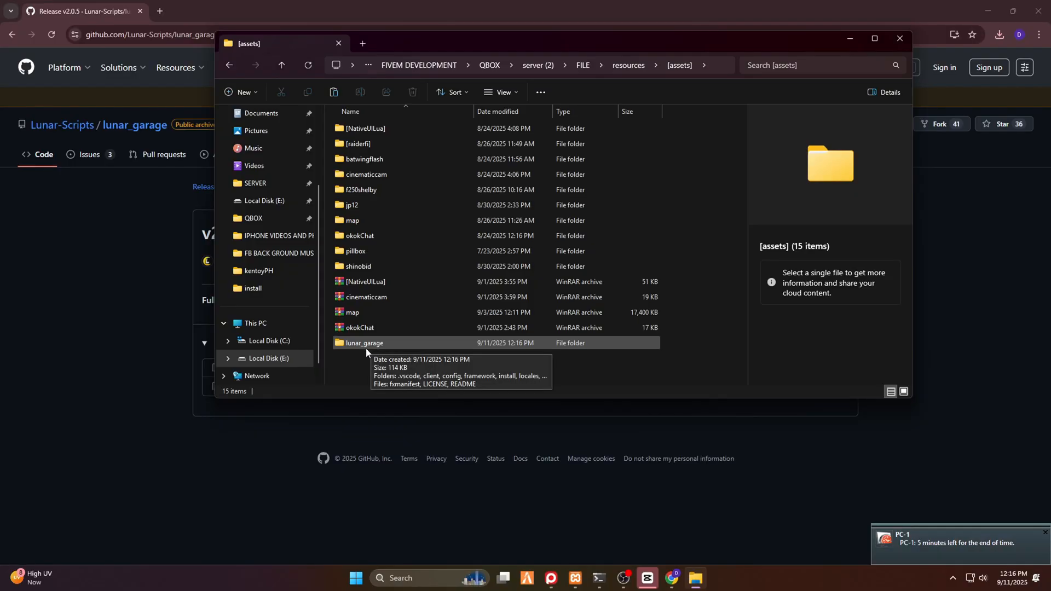
click(386, 344)
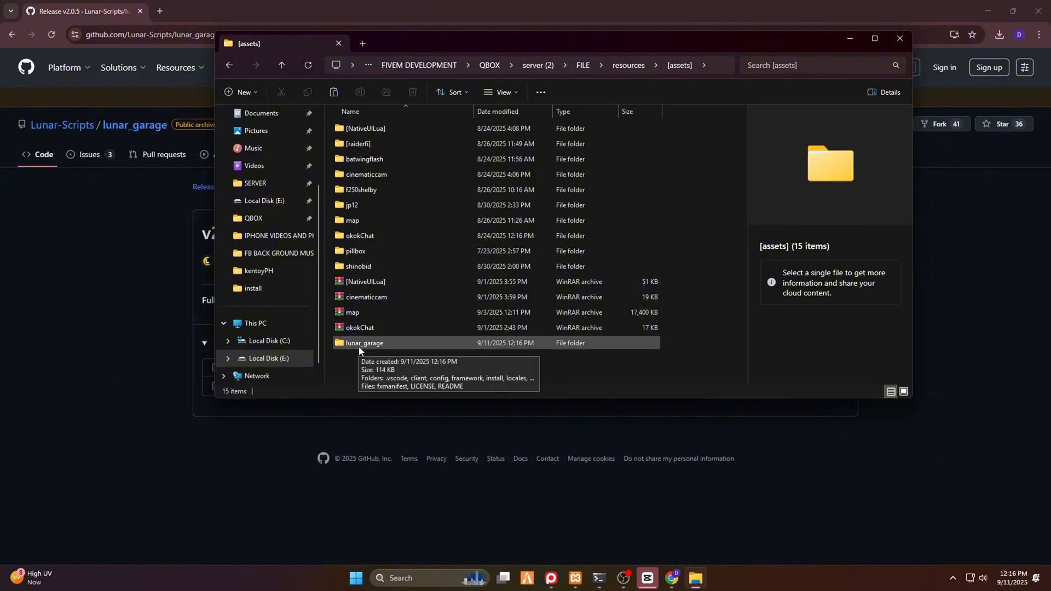
Open the installed lunar_garage's config folder and its config.lua in Visual Studio Code.
double_click(358, 345)
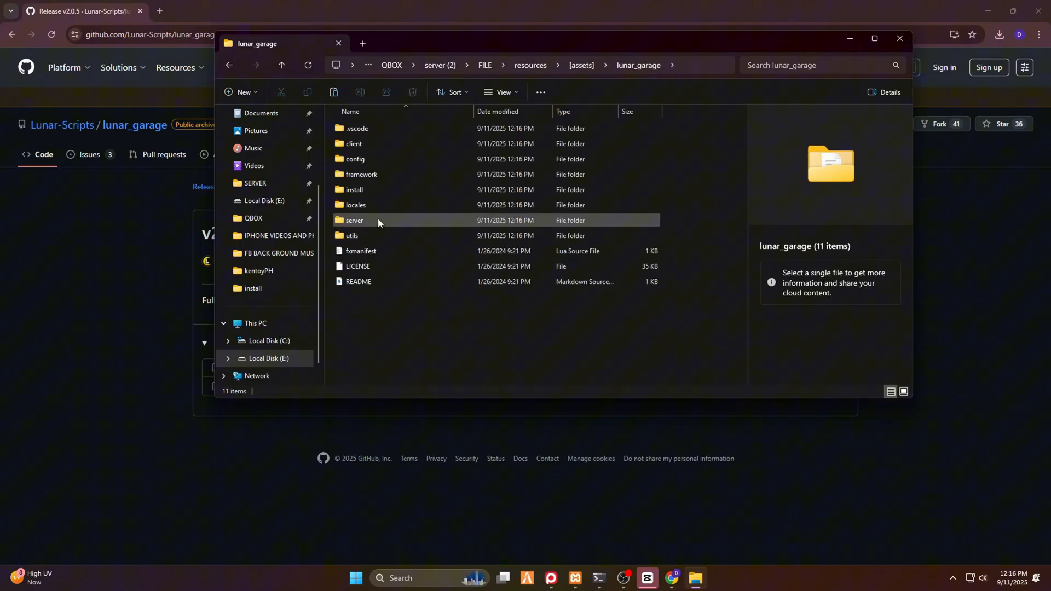
double_click(380, 158)
click(366, 142)
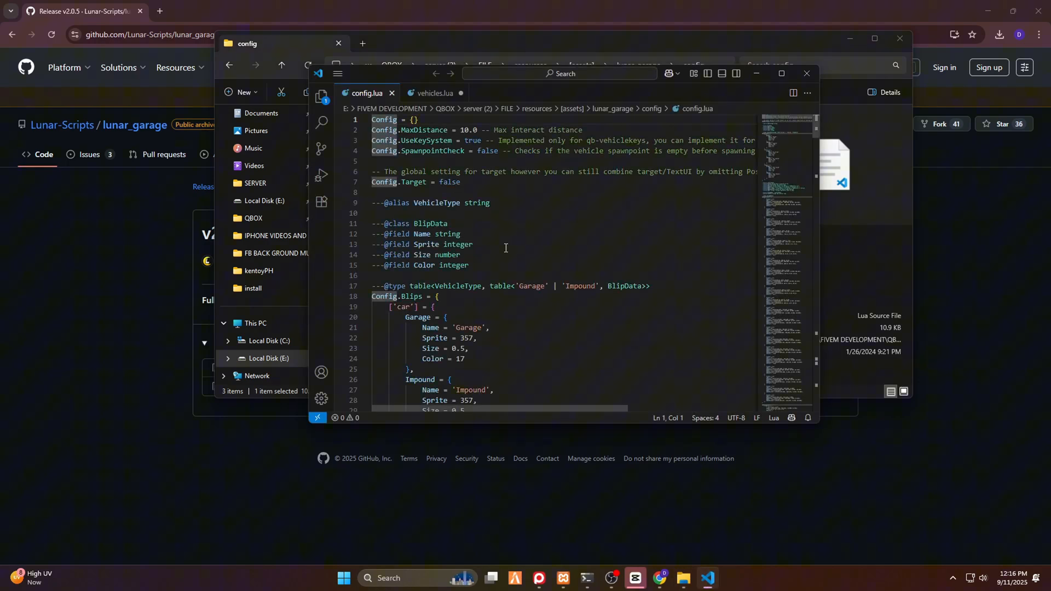
scroll(575, 263, down, 5)
scroll(638, 266, down, 5)
scroll(638, 266, down, 3)
scroll(575, 266, down, 3)
scroll(536, 268, up, 2)
scroll(475, 260, down, 3)
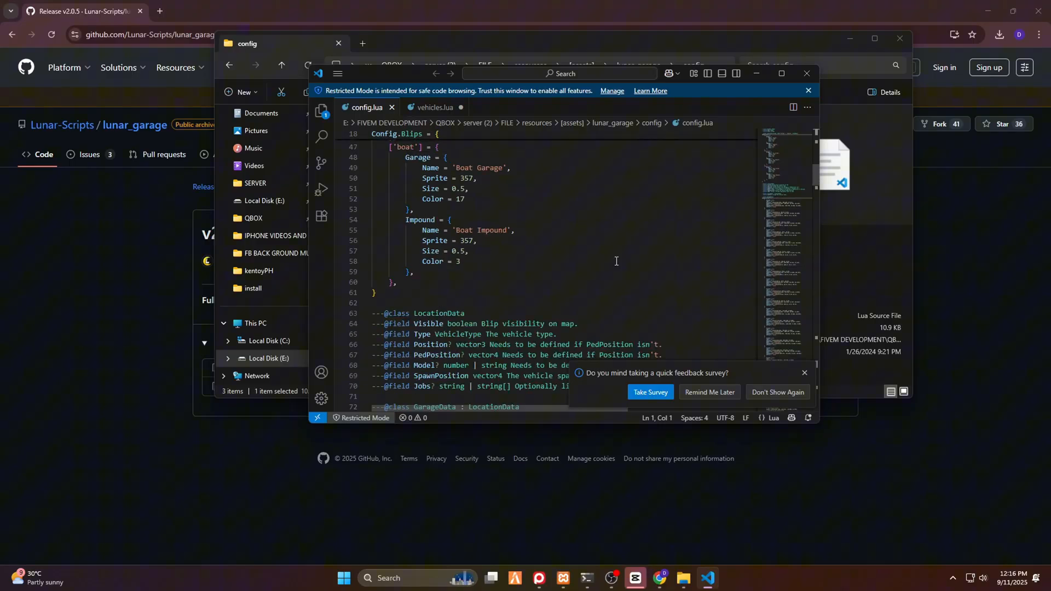
Change Config.UseKeySystem from true to false in config.lua and save the file.
double_click(784, 77)
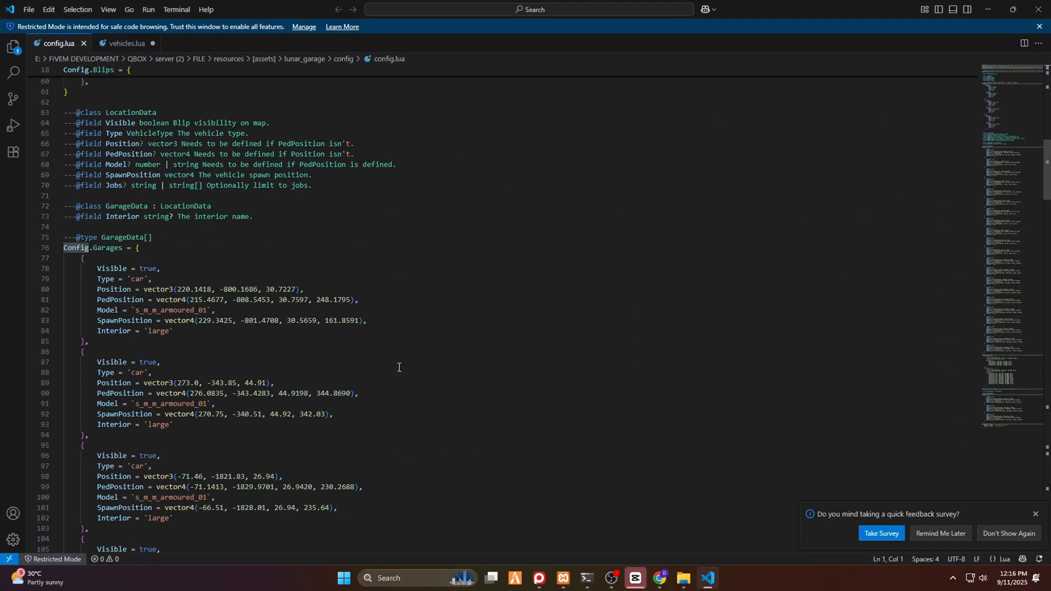
scroll(400, 367, down, 3)
scroll(400, 367, up, 5)
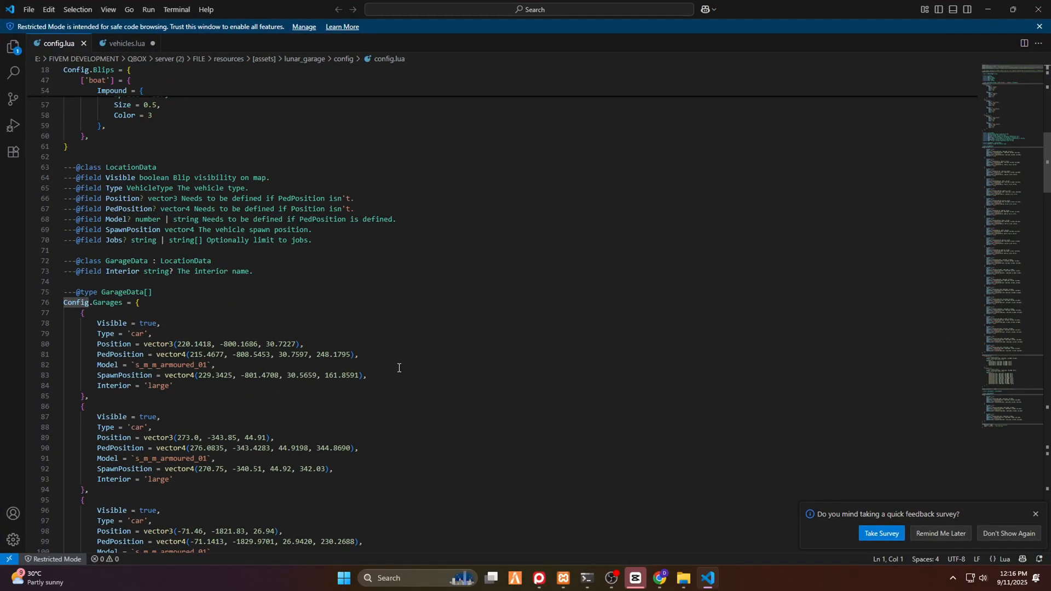
scroll(399, 367, up, 5)
scroll(399, 367, up, 5)
scroll(399, 367, up, 3)
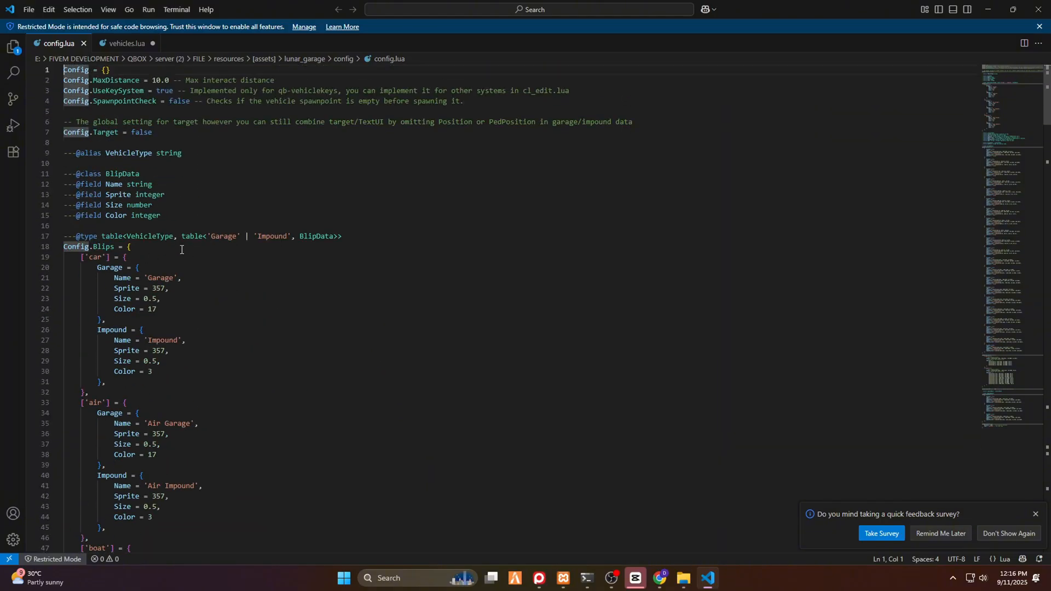
click(104, 90)
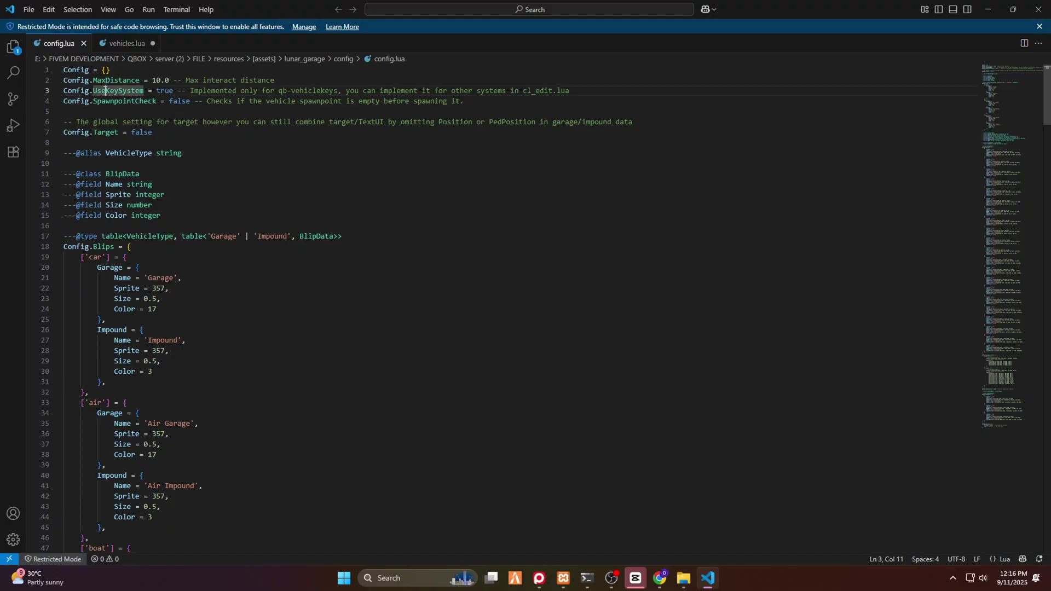
click(205, 90)
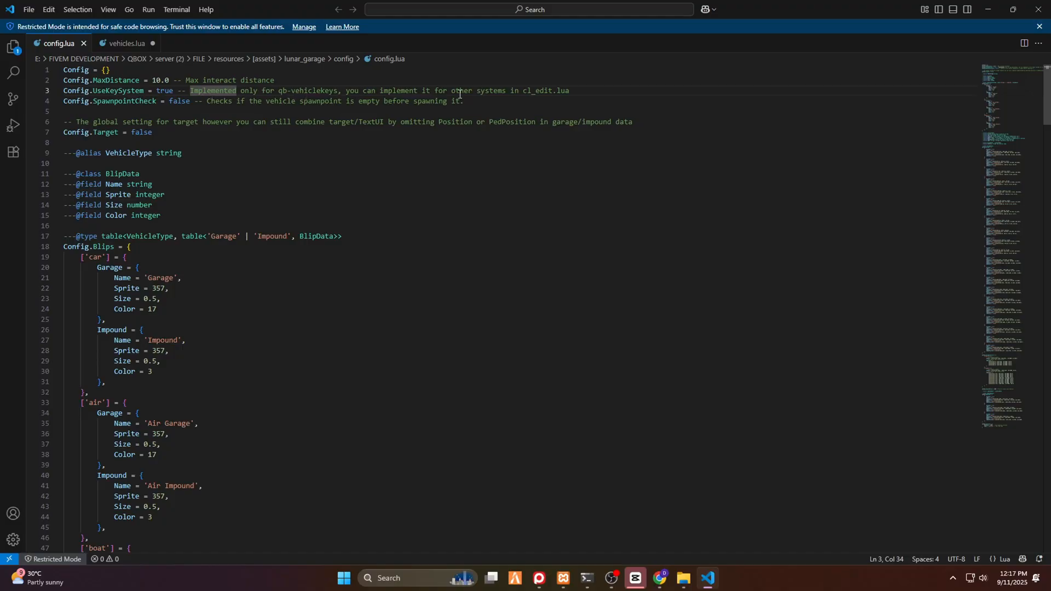
double_click(164, 90)
text(false)
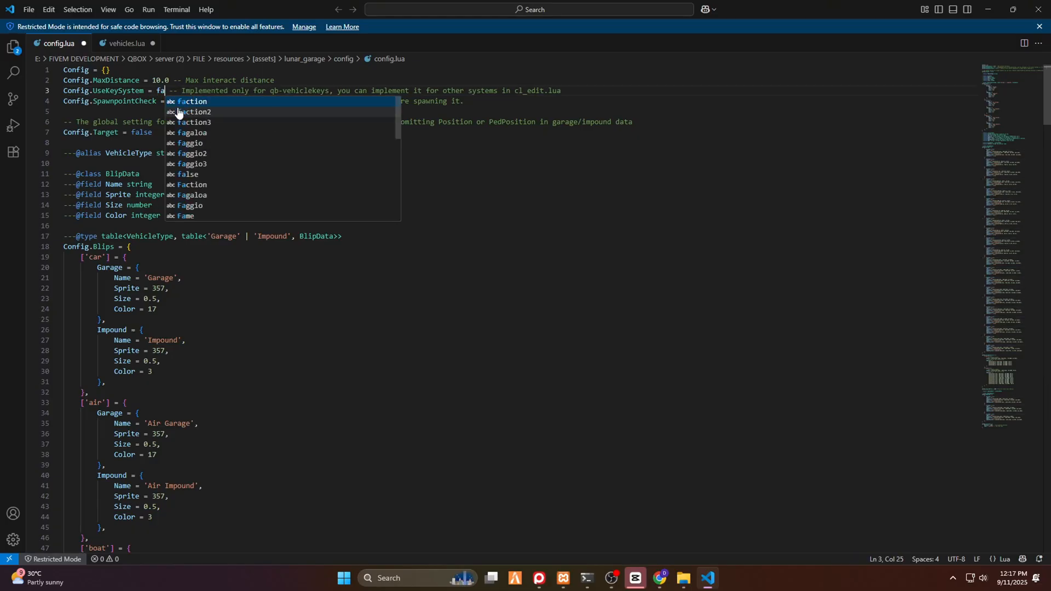
click(177, 101)
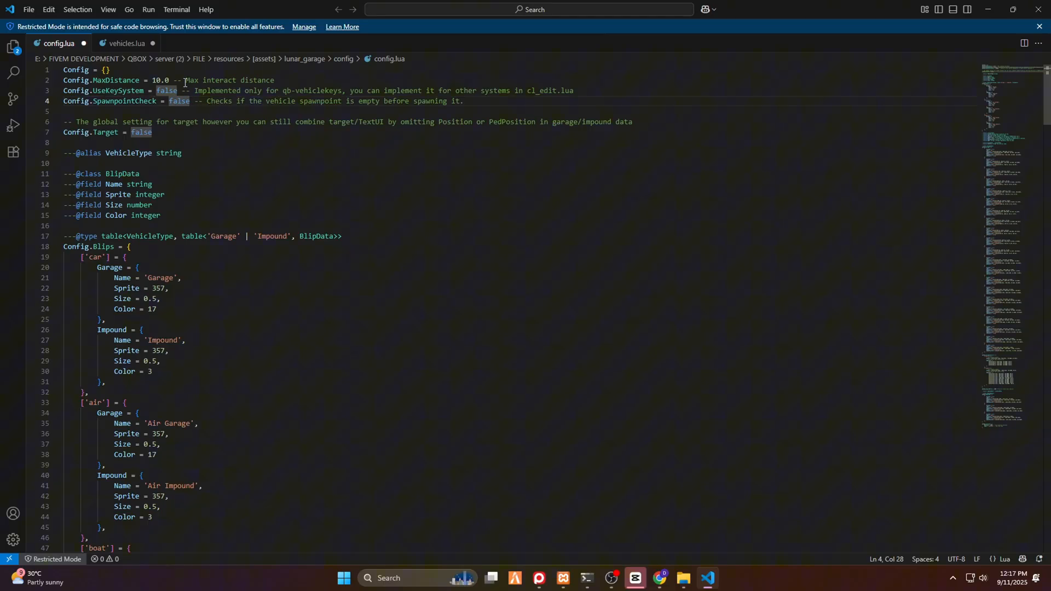
click(319, 81)
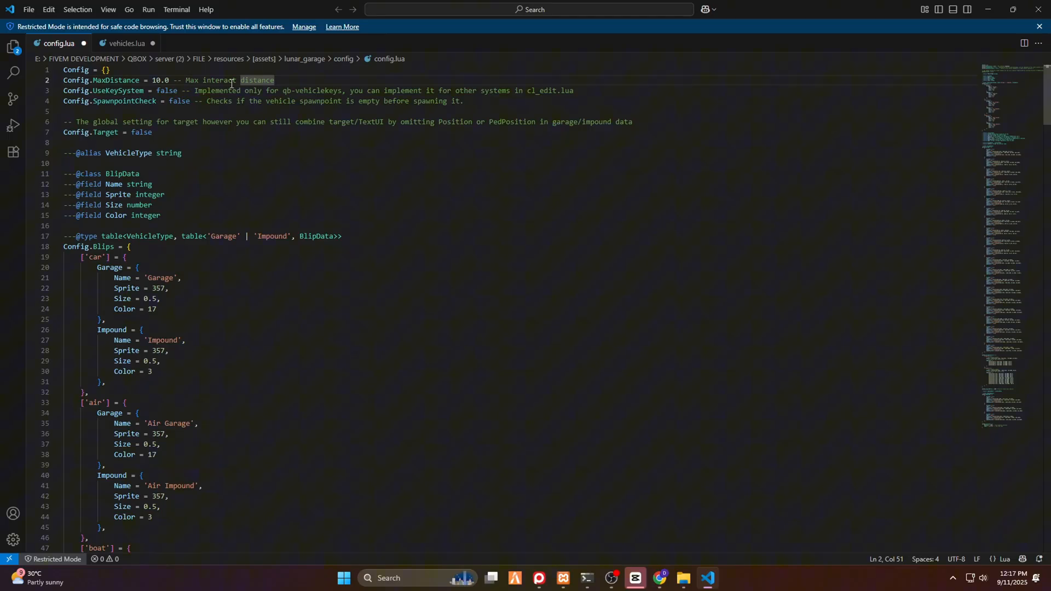
click(291, 101)
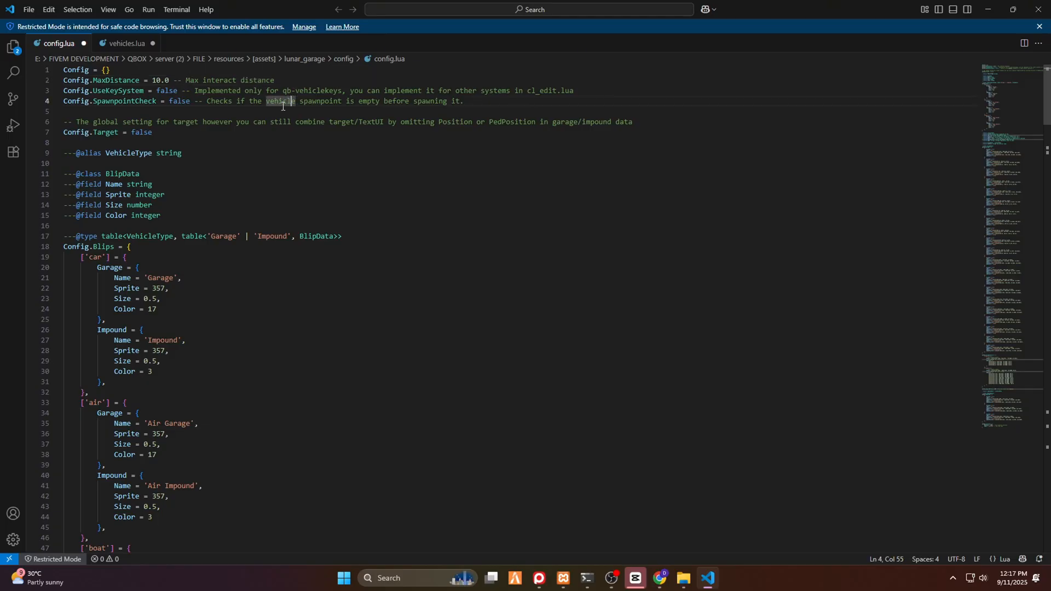
click(28, 9)
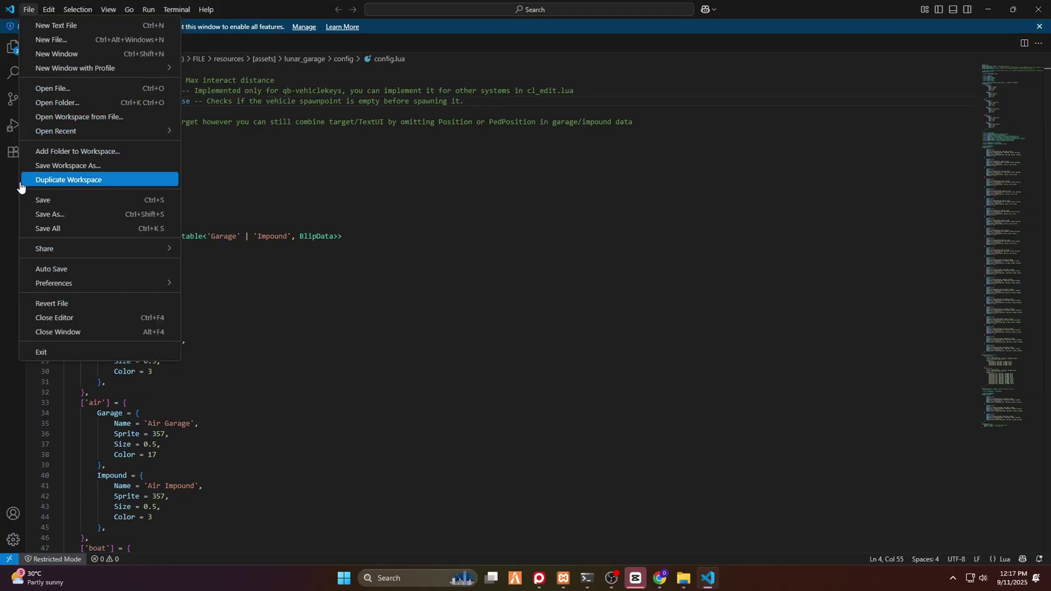
click(42, 202)
mouse_move(1013, 9)
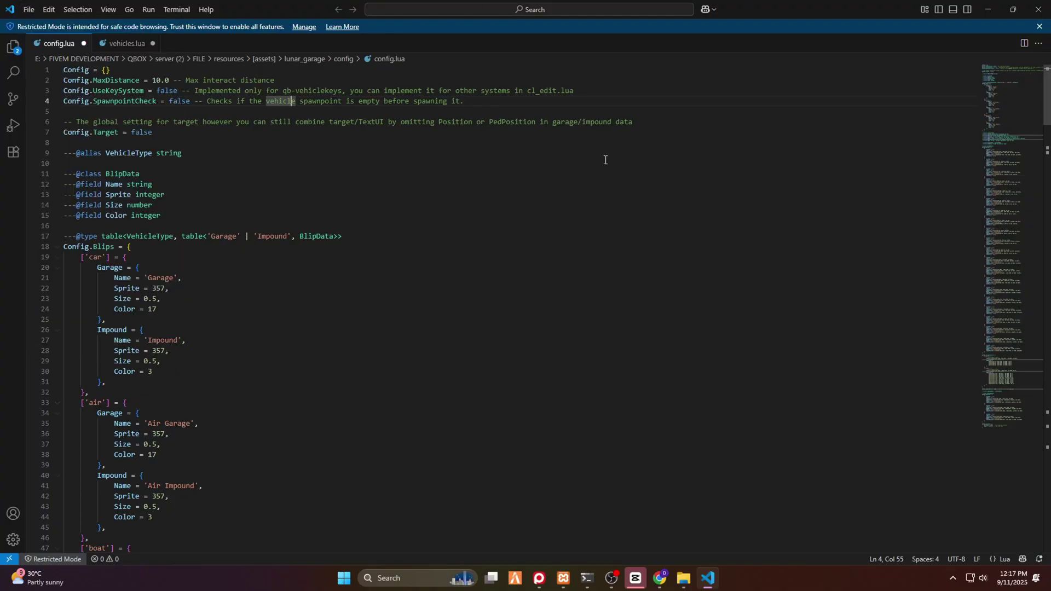
Close the editor and go into lunar_garage's install > images folder.
click(1038, 9)
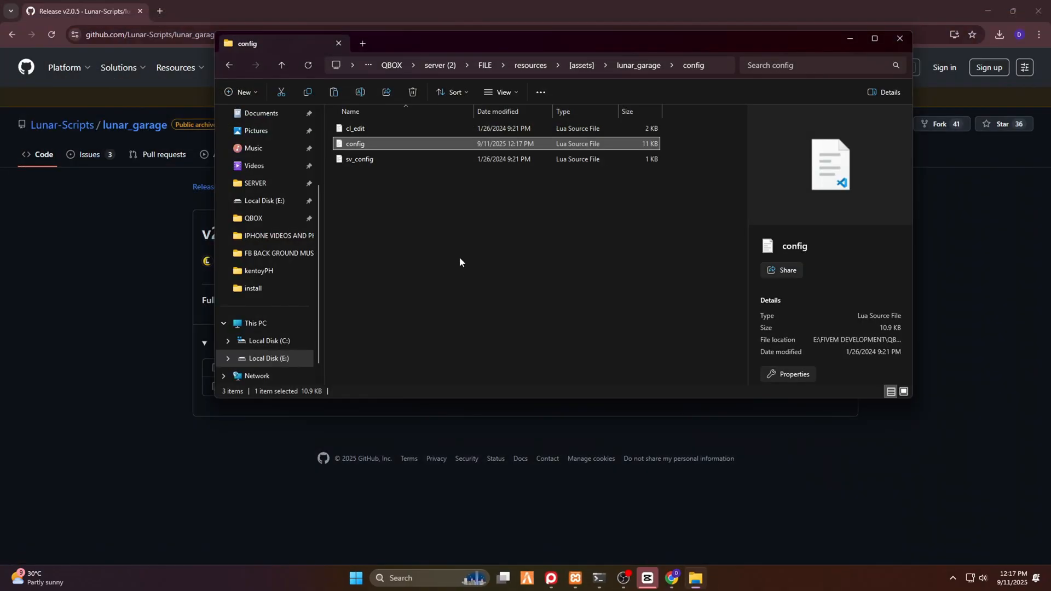
click(229, 64)
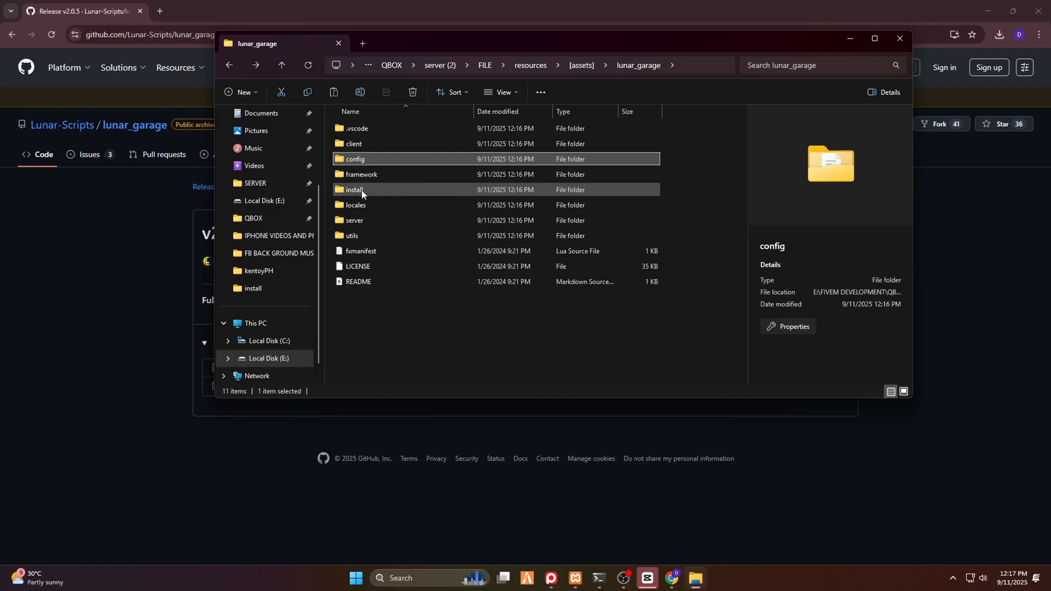
scroll(403, 279, up, 3)
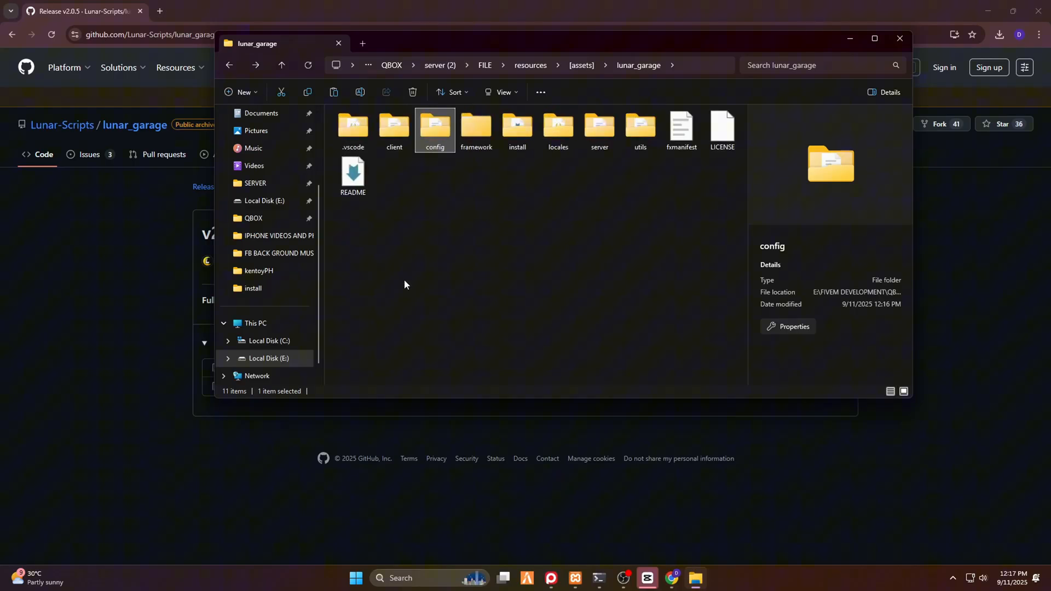
scroll(404, 279, up, 2)
scroll(525, 279, up, 2)
click(559, 308)
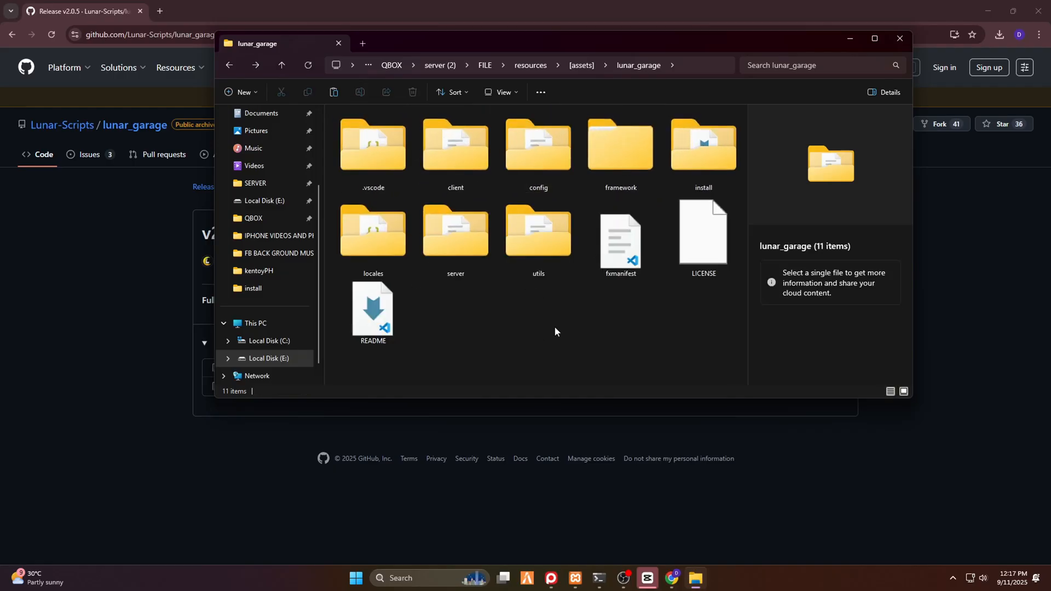
double_click(718, 157)
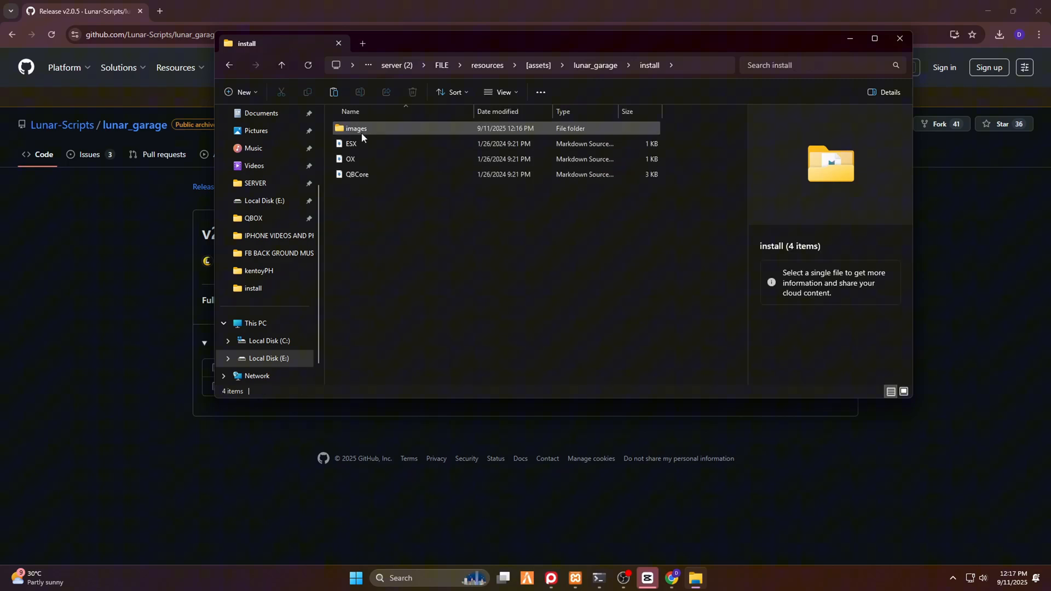
scroll(450, 314, up, 2)
scroll(450, 315, up, 2)
scroll(474, 310, up, 2)
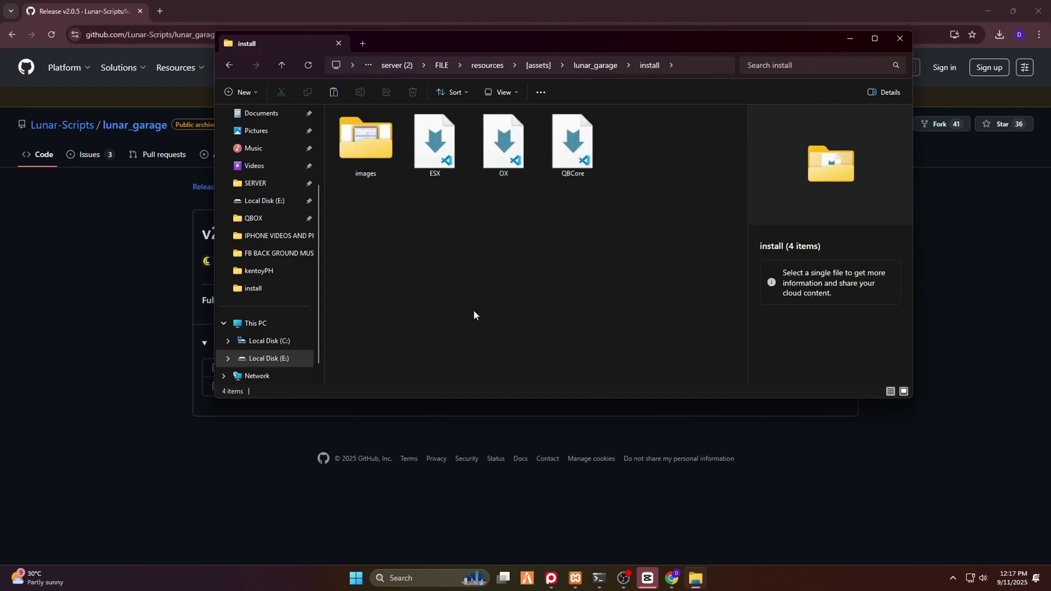
click(370, 153)
double_click(369, 152)
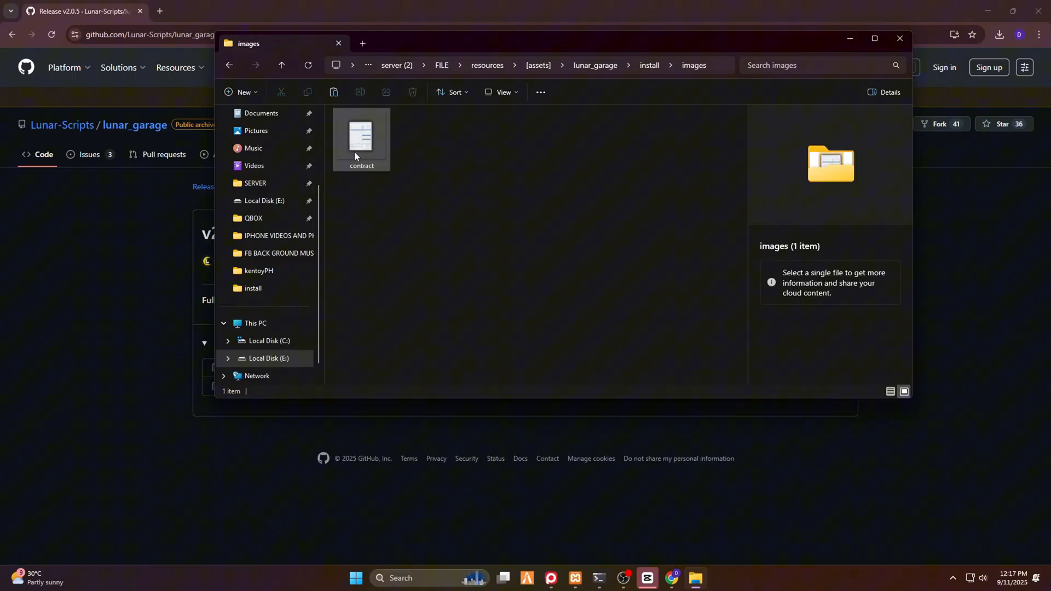
Copy the contract image and go back up to the [assets] folder.
click(355, 151)
right_click(365, 150)
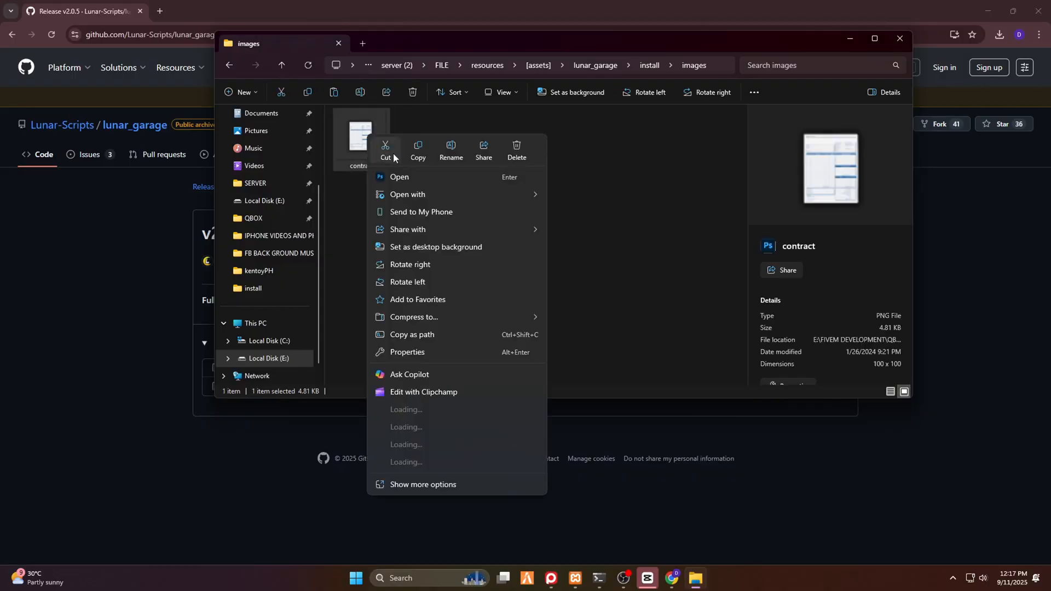
click(494, 169)
click(230, 65)
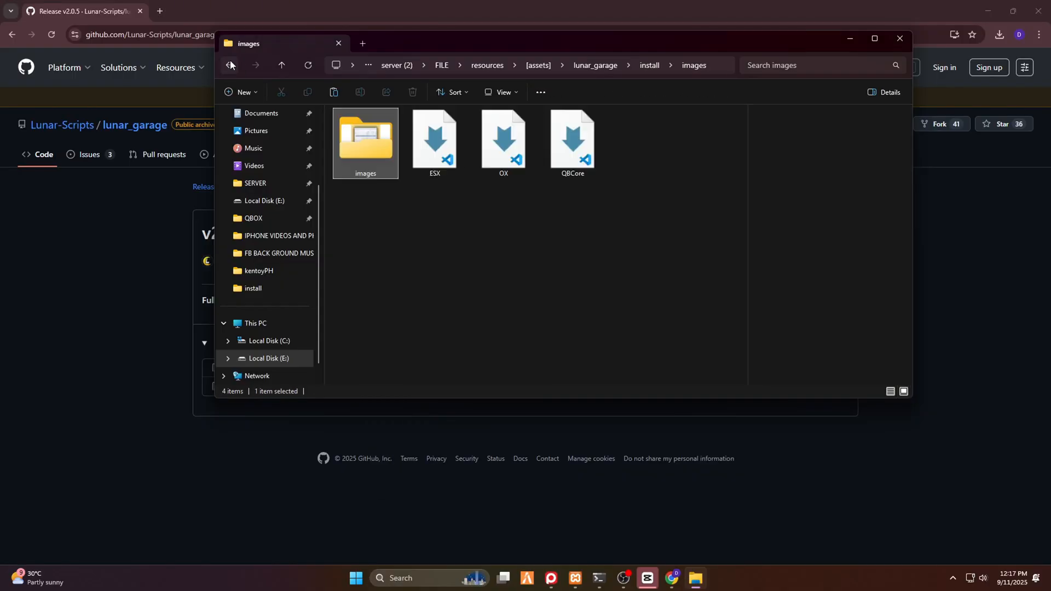
click(230, 65)
click(230, 64)
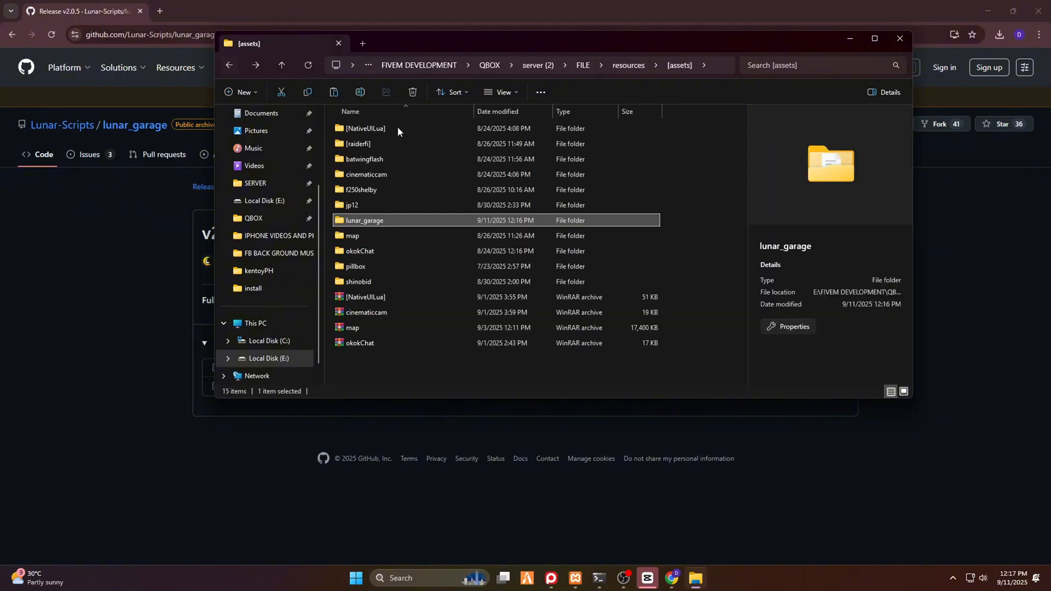
Go to resources > [ox] > ox_inventory, briefly checking its data folder.
click(230, 65)
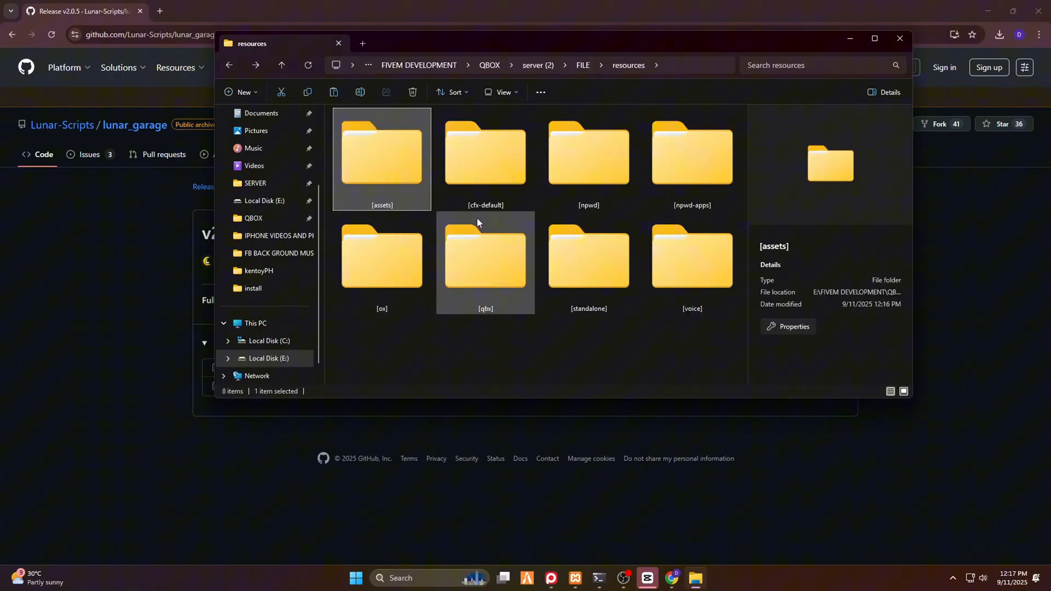
click(475, 183)
double_click(416, 274)
double_click(374, 159)
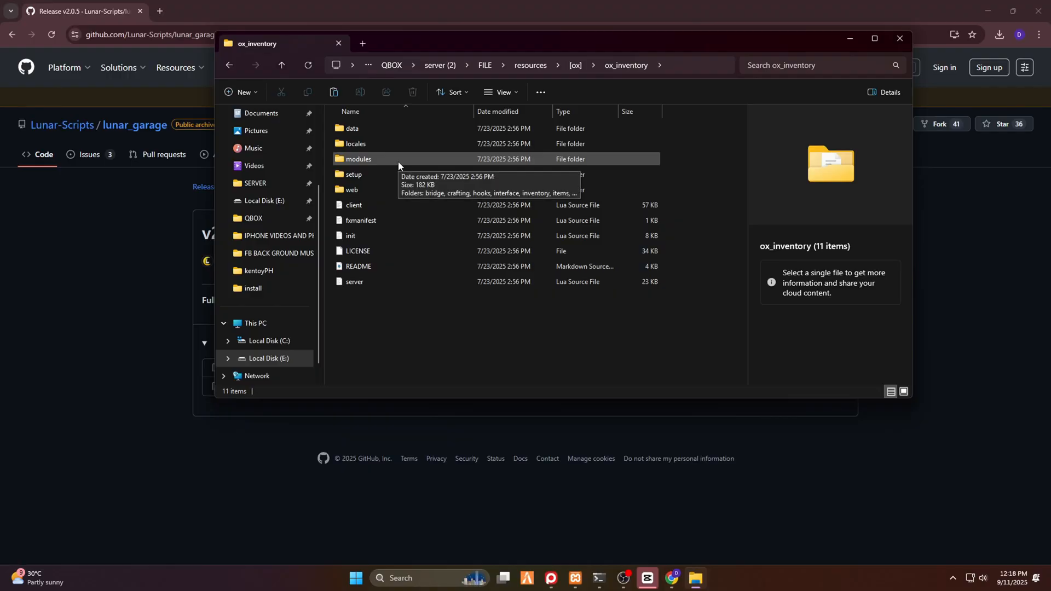
double_click(351, 129)
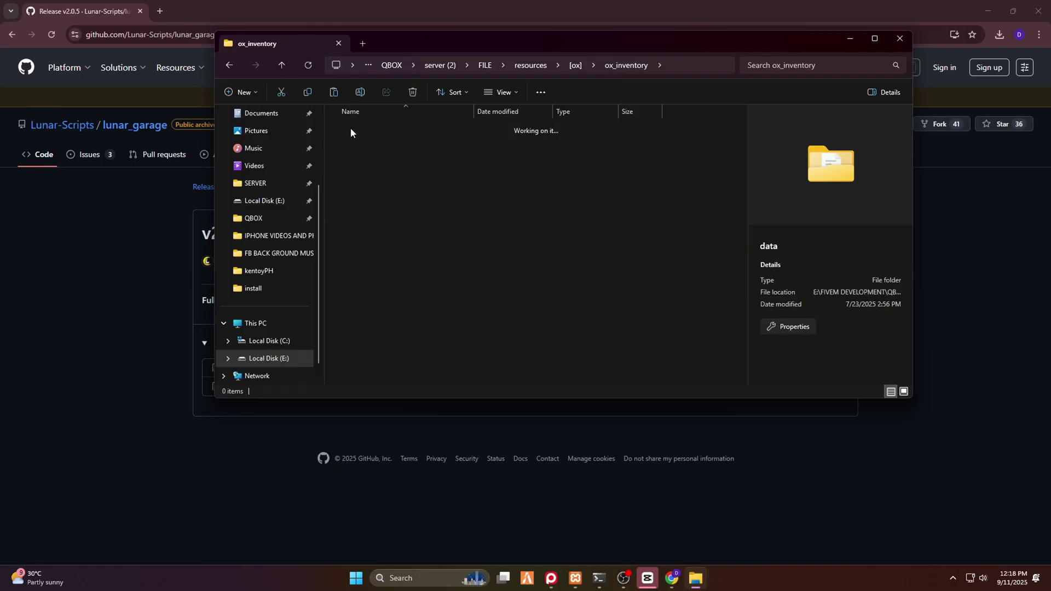
click(229, 66)
Paste the contract image into ox_inventory's web > images folder.
double_click(352, 191)
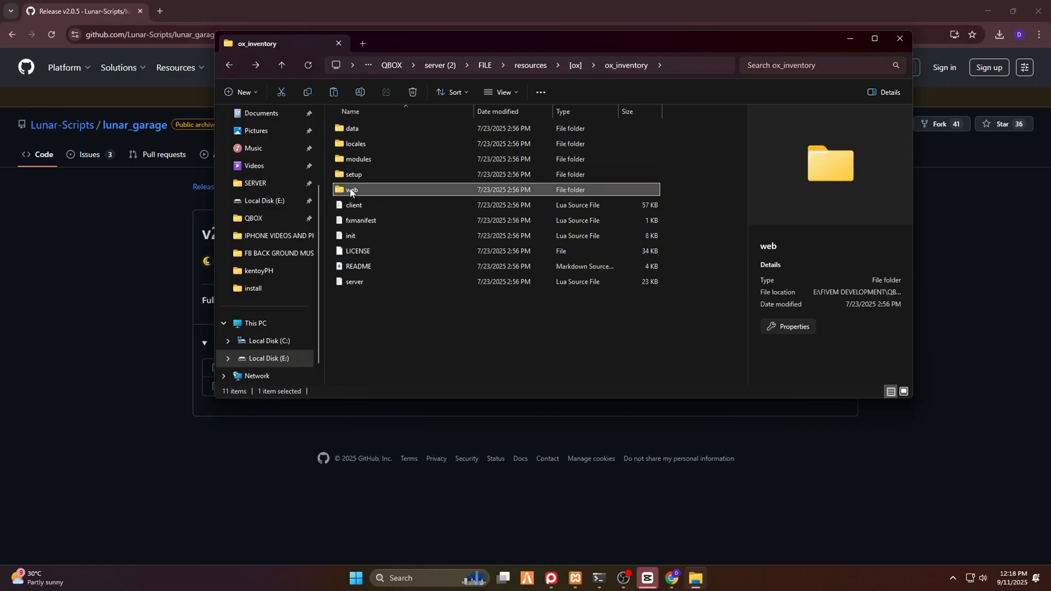
click(365, 145)
double_click(366, 146)
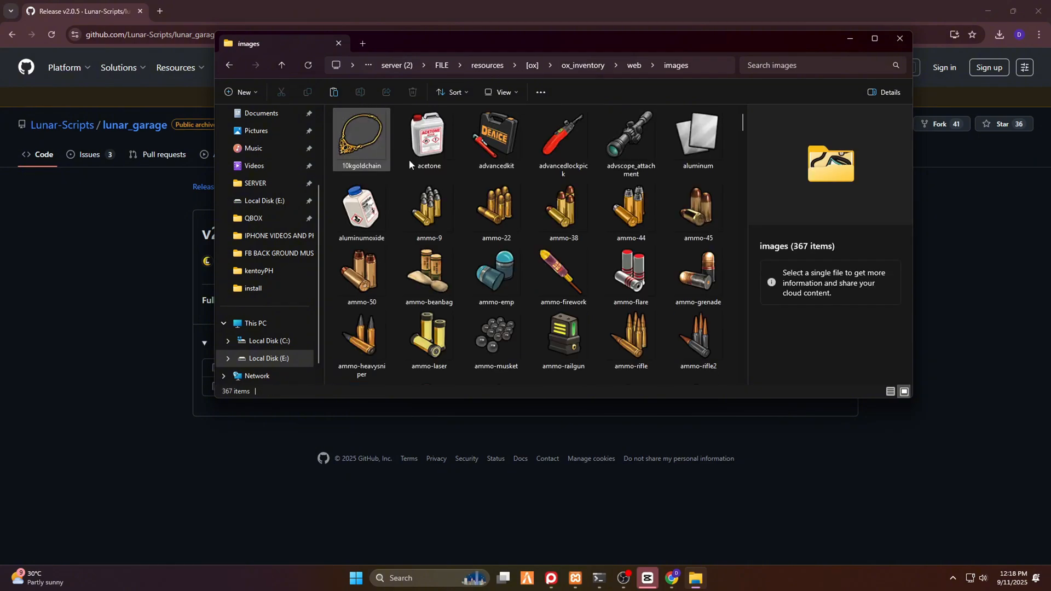
right_click(732, 169)
click(751, 196)
click(533, 353)
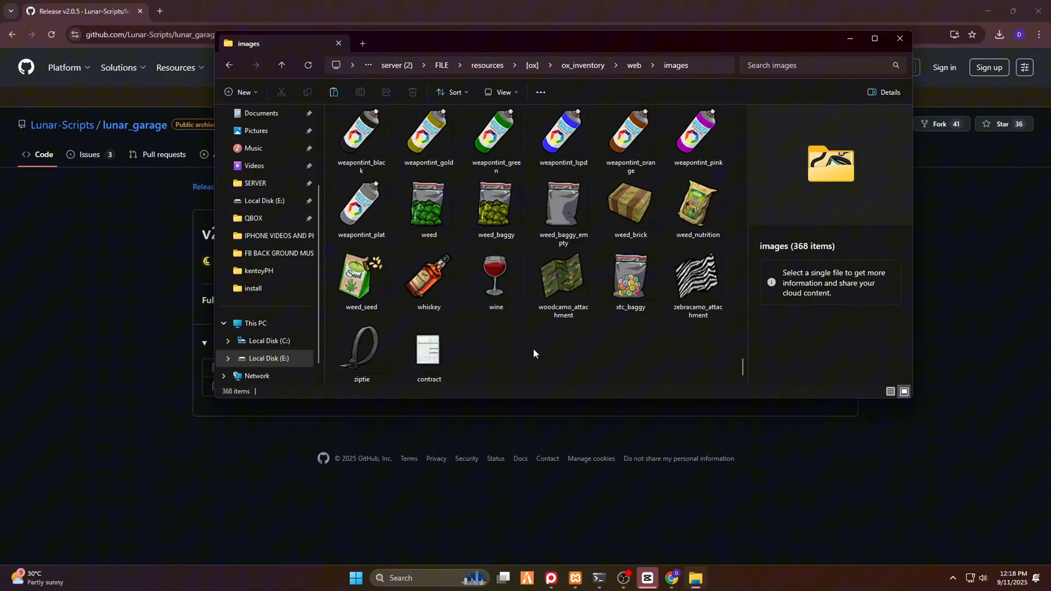
Navigate back to the server's resources folder and into [assets].
click(228, 65)
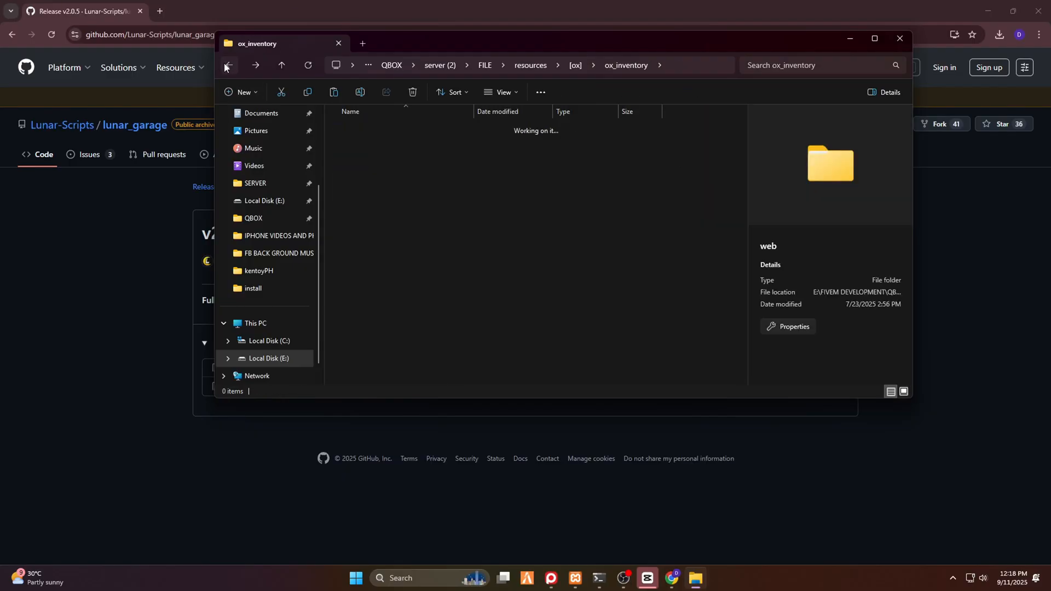
click(228, 65)
click(229, 66)
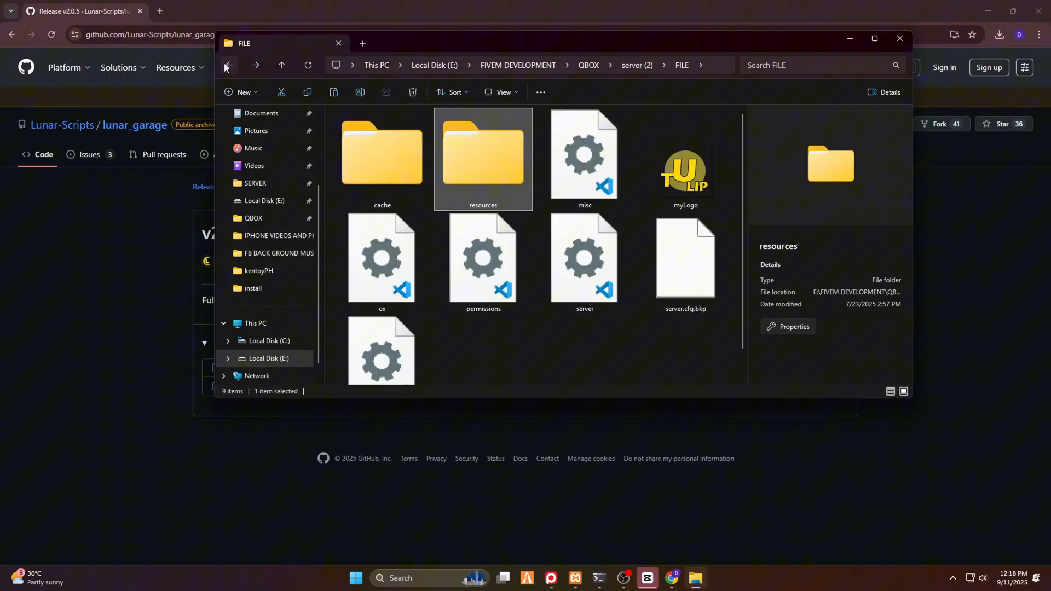
click(227, 66)
click(226, 66)
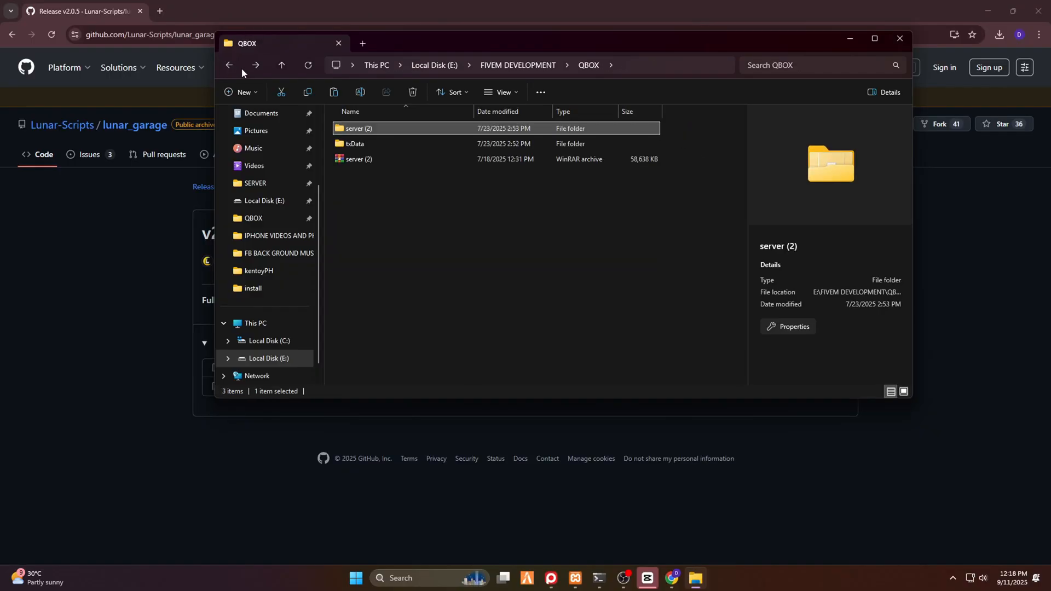
click(253, 65)
click(253, 65)
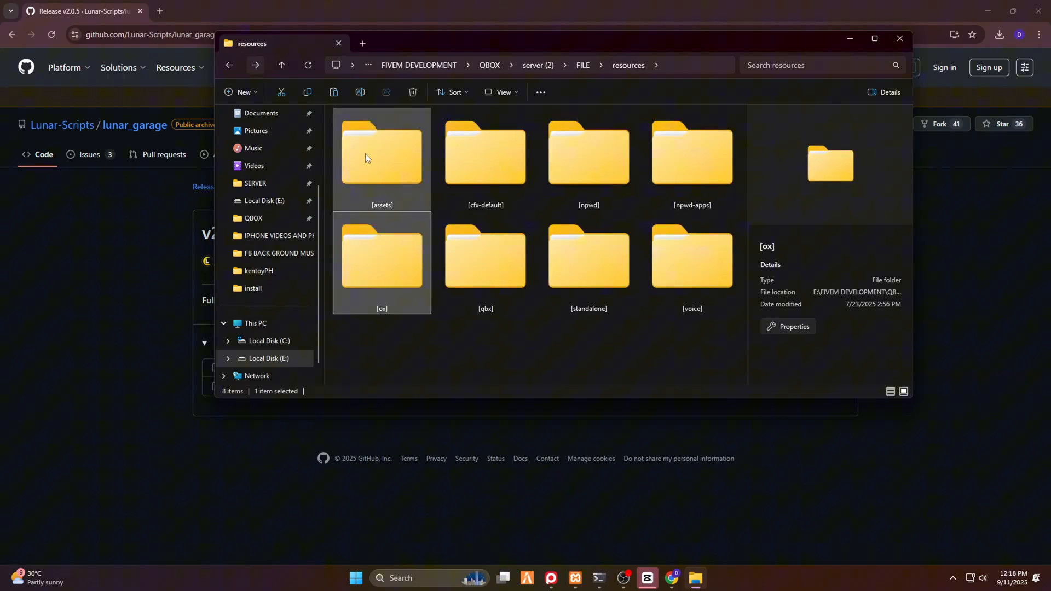
double_click(370, 157)
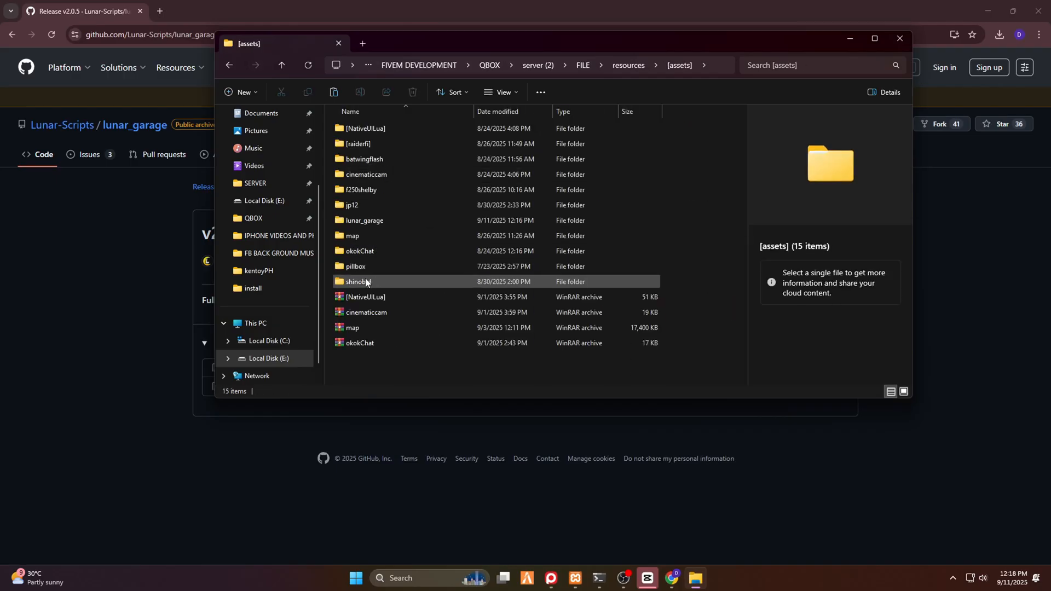
Open lunar_garage in a separate tab and go into its install folder.
click(364, 222)
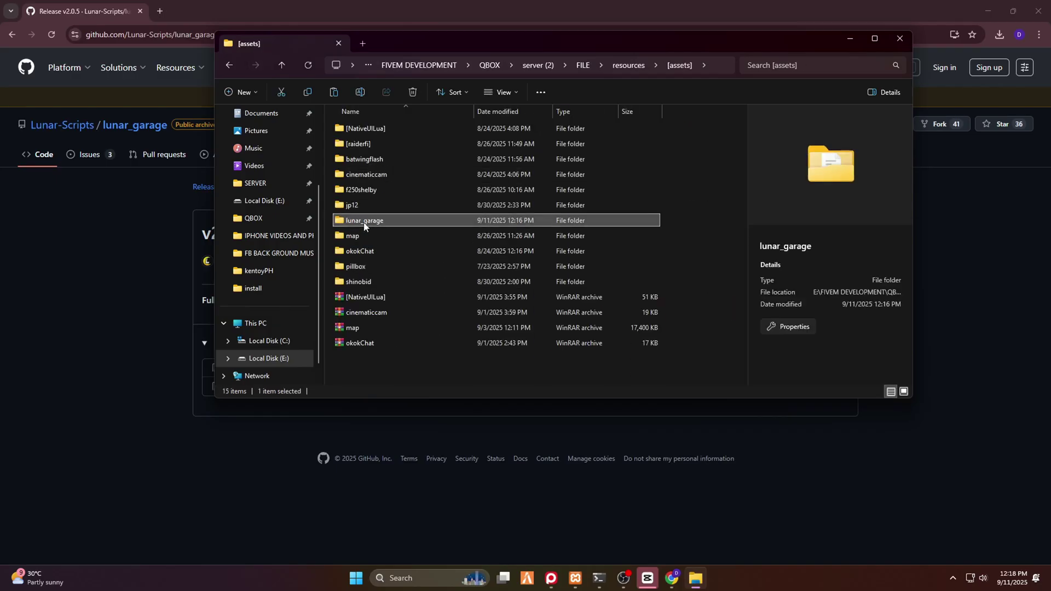
right_click(404, 224)
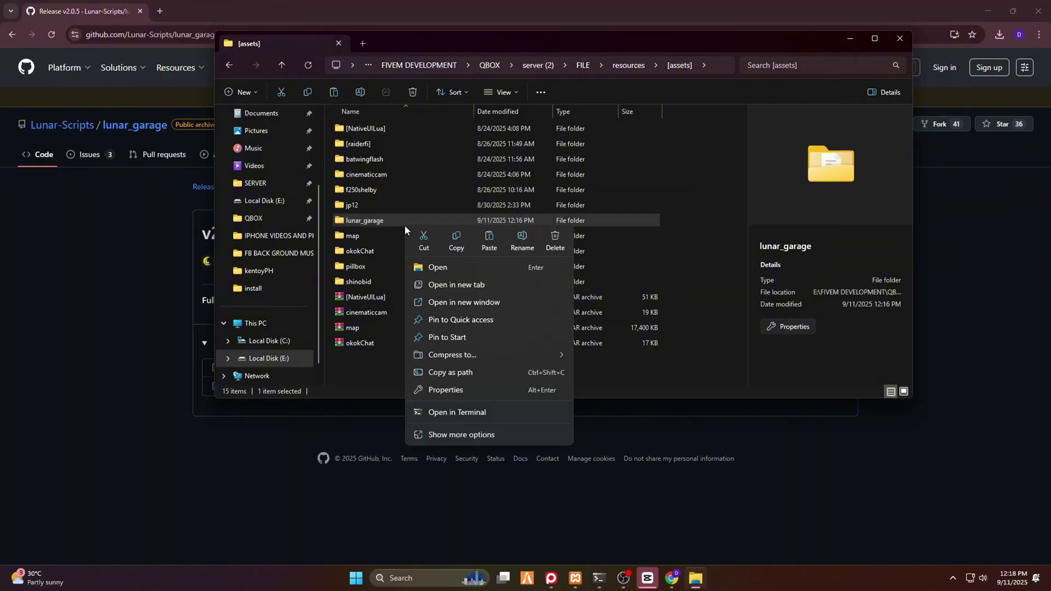
click(461, 287)
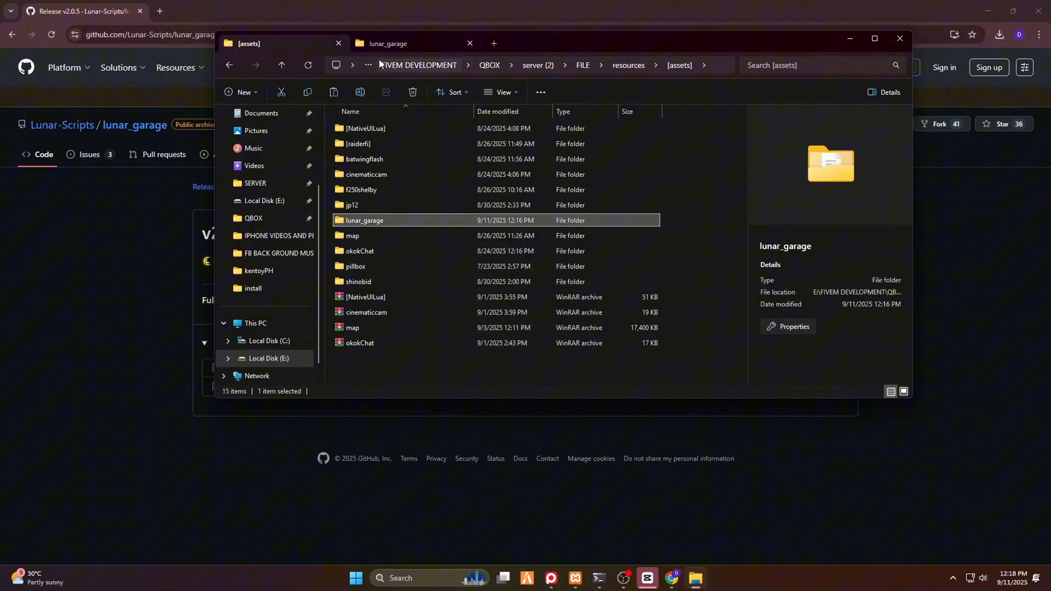
click(379, 372)
click(422, 43)
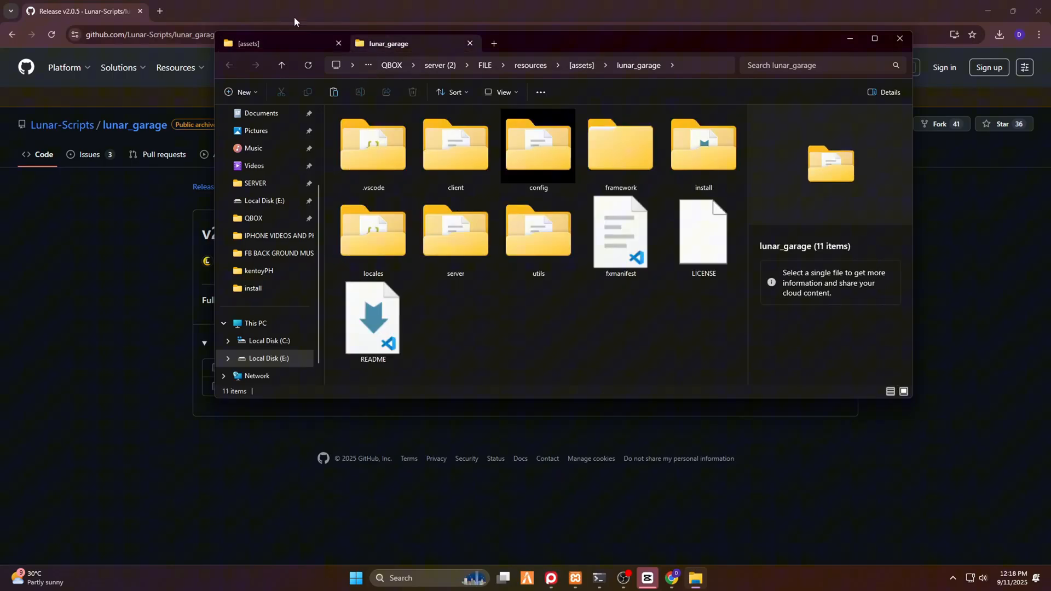
double_click(693, 169)
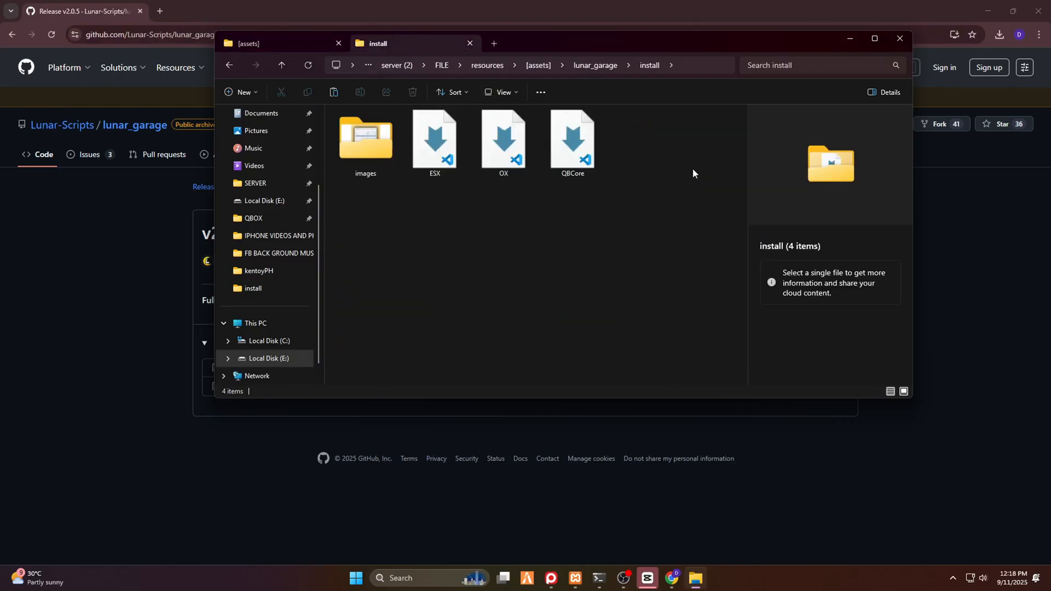
Review the ESX, OX and QBCore install guides, then return to the [assets] listing.
click(448, 156)
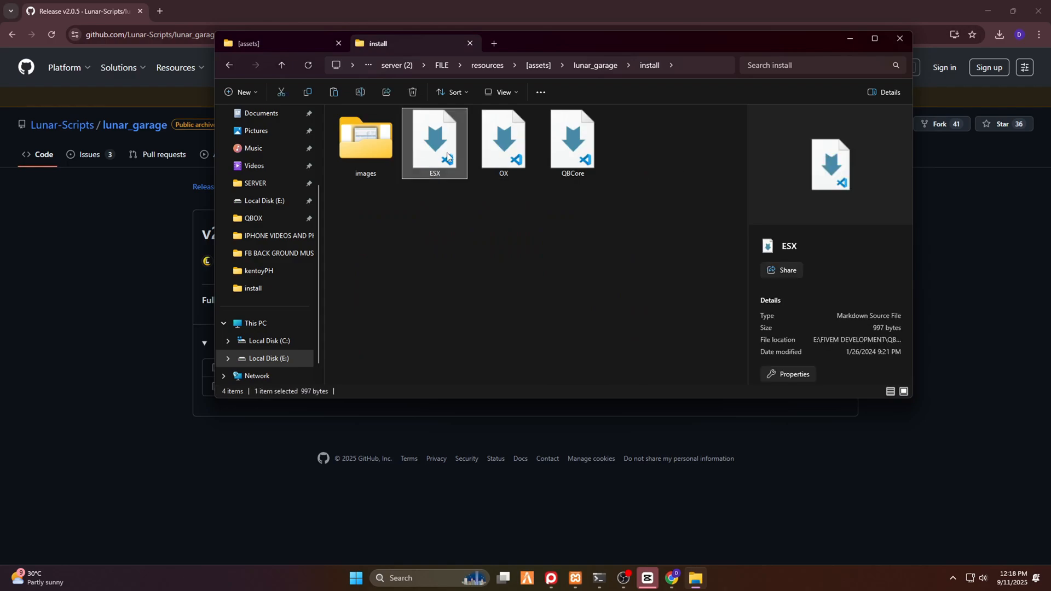
click(516, 160)
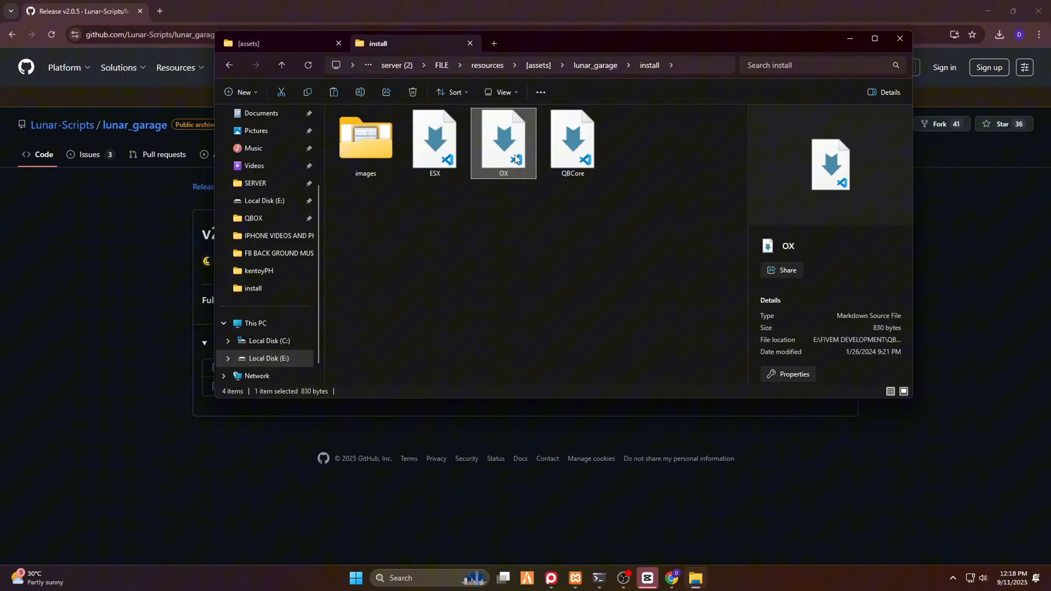
click(581, 170)
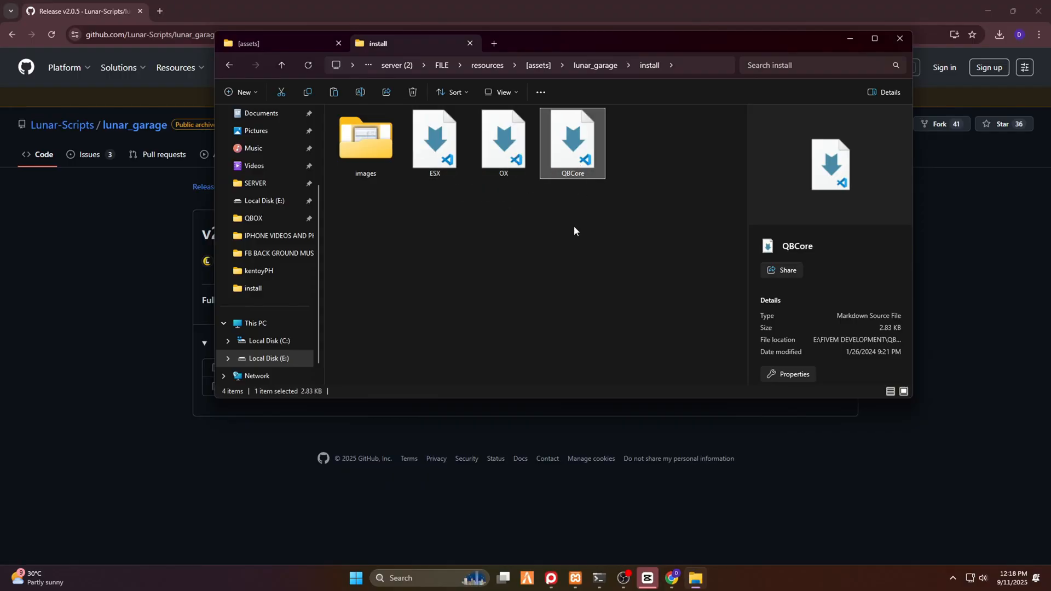
drag(614, 220, 492, 148)
click(519, 233)
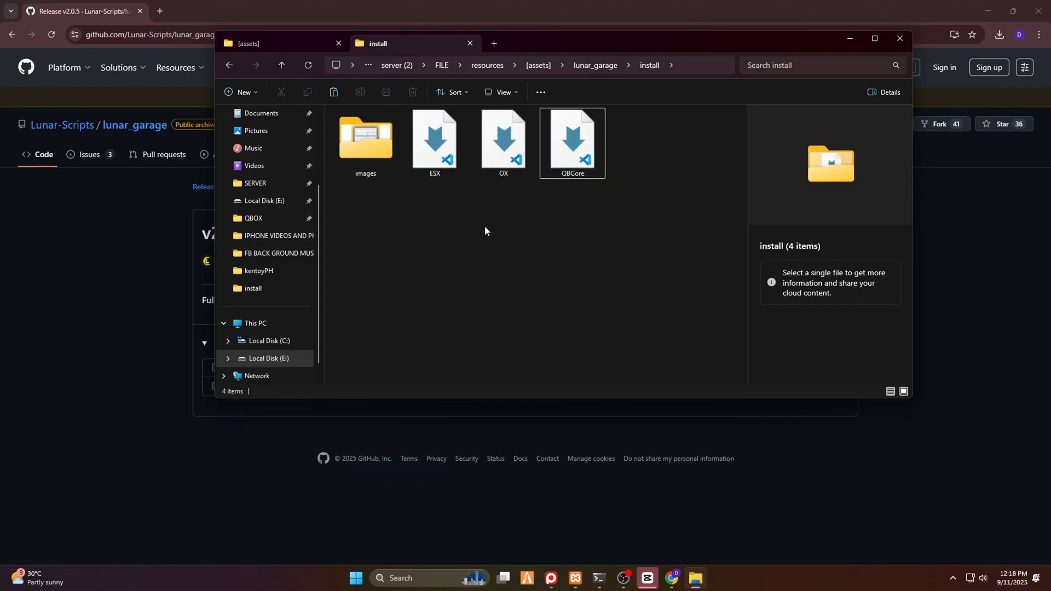
click(254, 43)
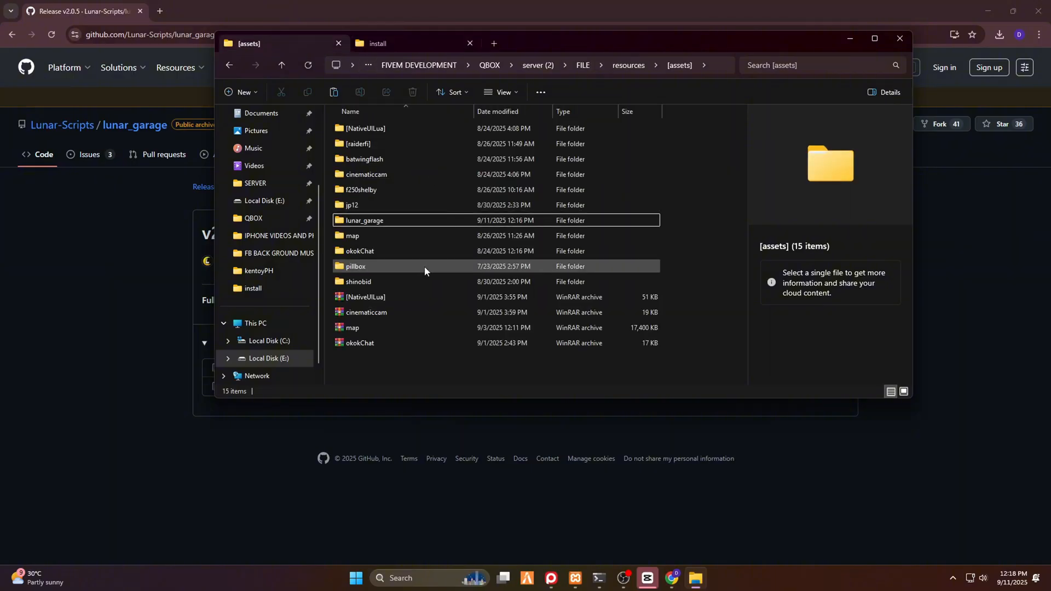
Browse resources › [ox] › ox_inventory › data and select the items.lua file.
click(629, 65)
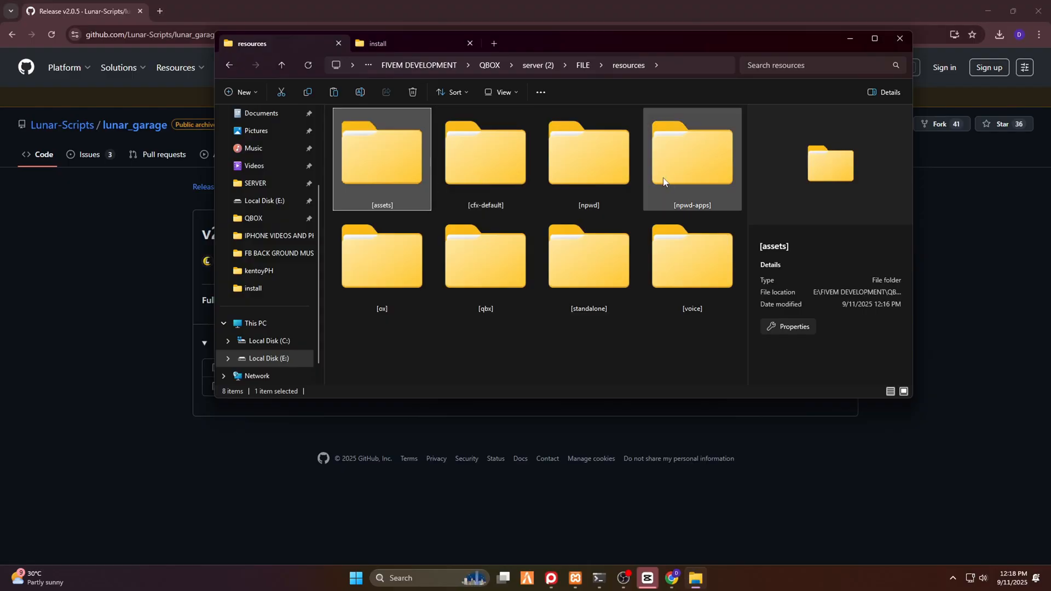
double_click(387, 275)
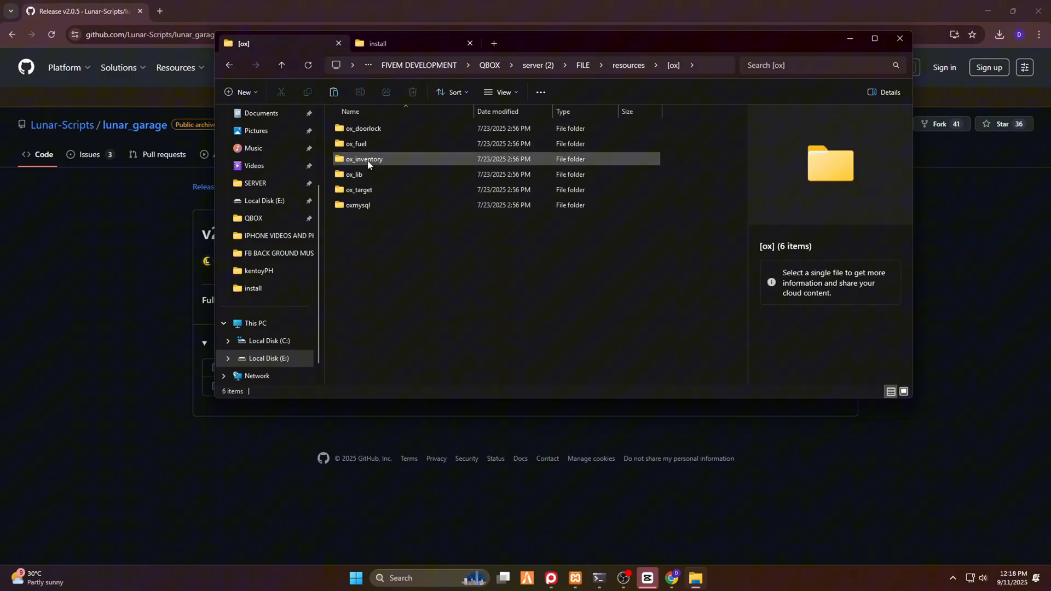
scroll(414, 336, up, 4)
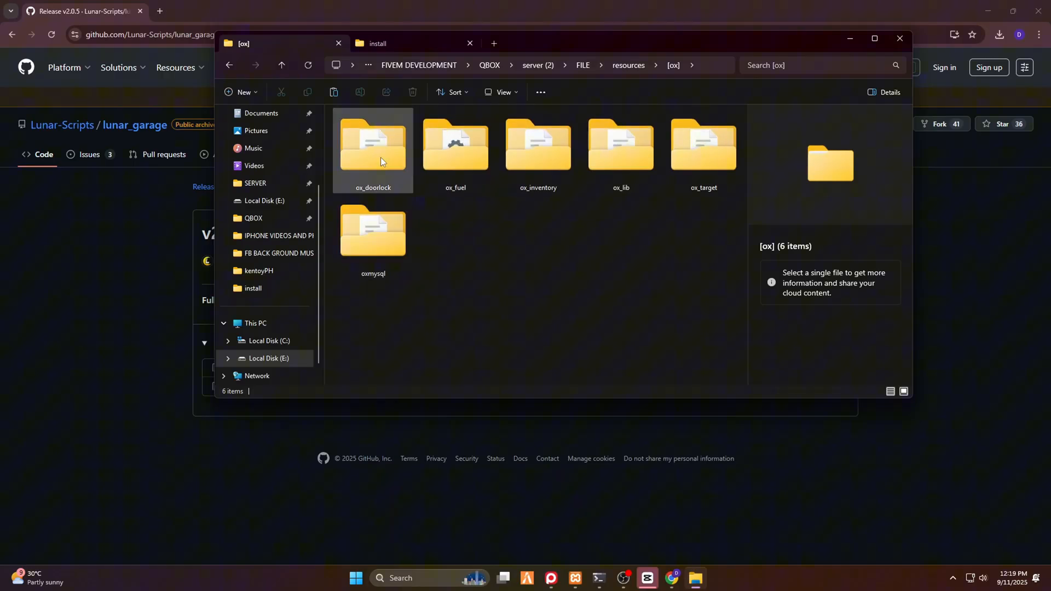
double_click(538, 153)
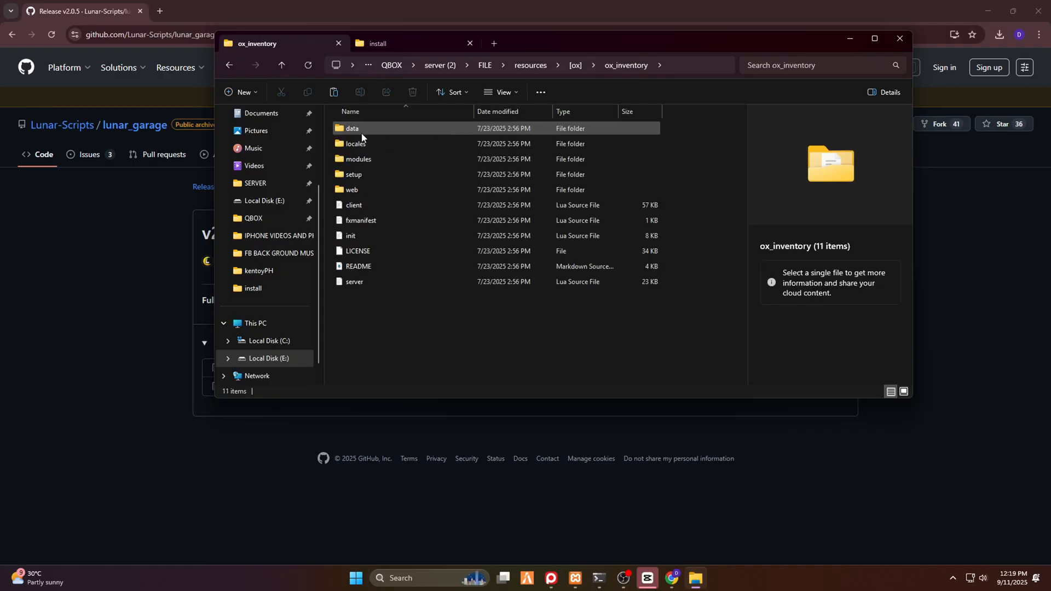
double_click(353, 128)
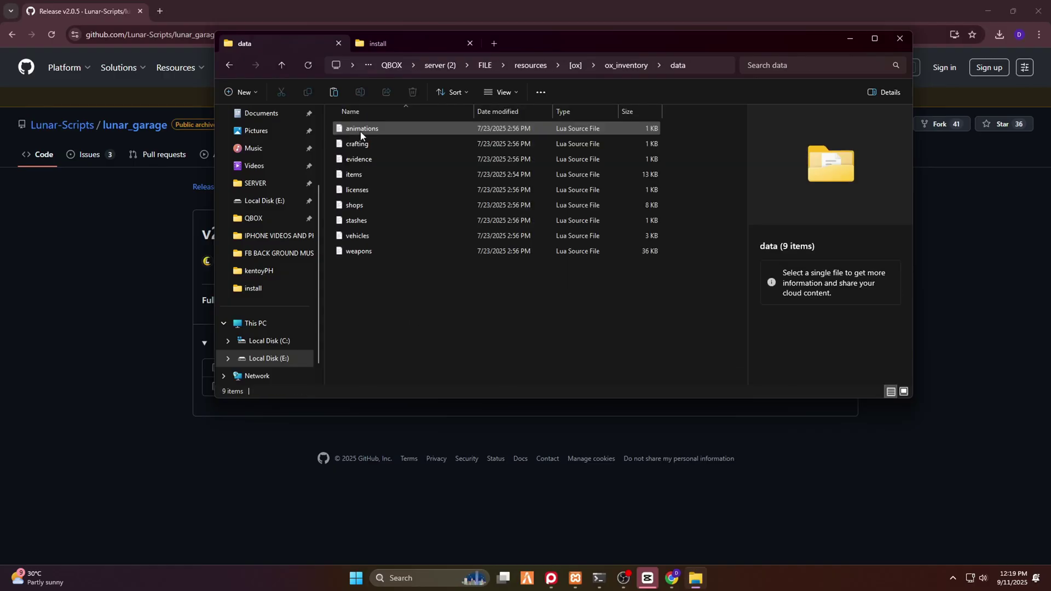
click(356, 175)
Load items.lua in the editor, then open OX.md from the lunar_garage install folder.
double_click(355, 175)
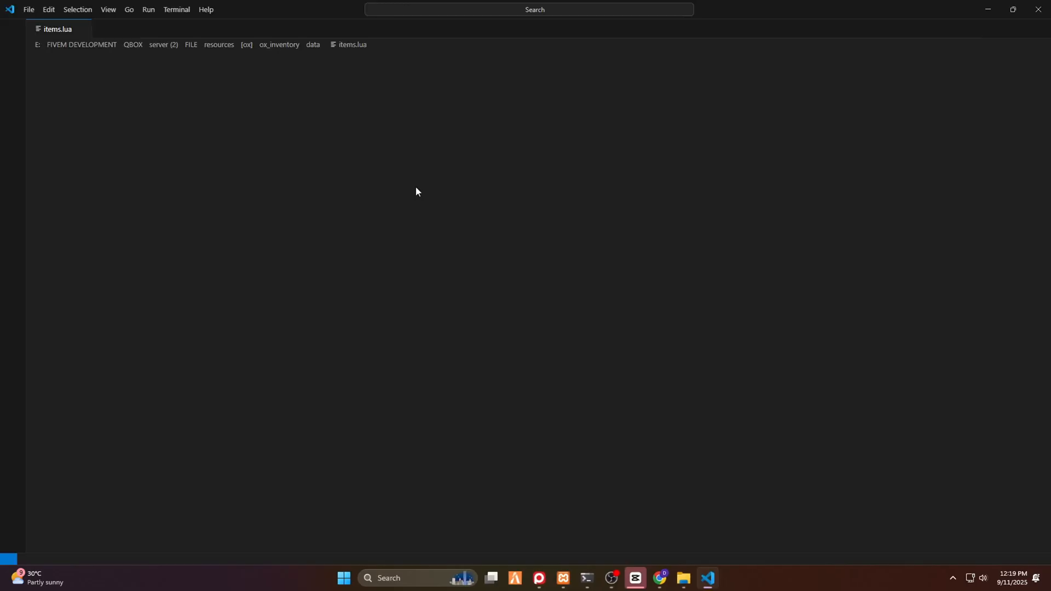
scroll(297, 330, down, 8)
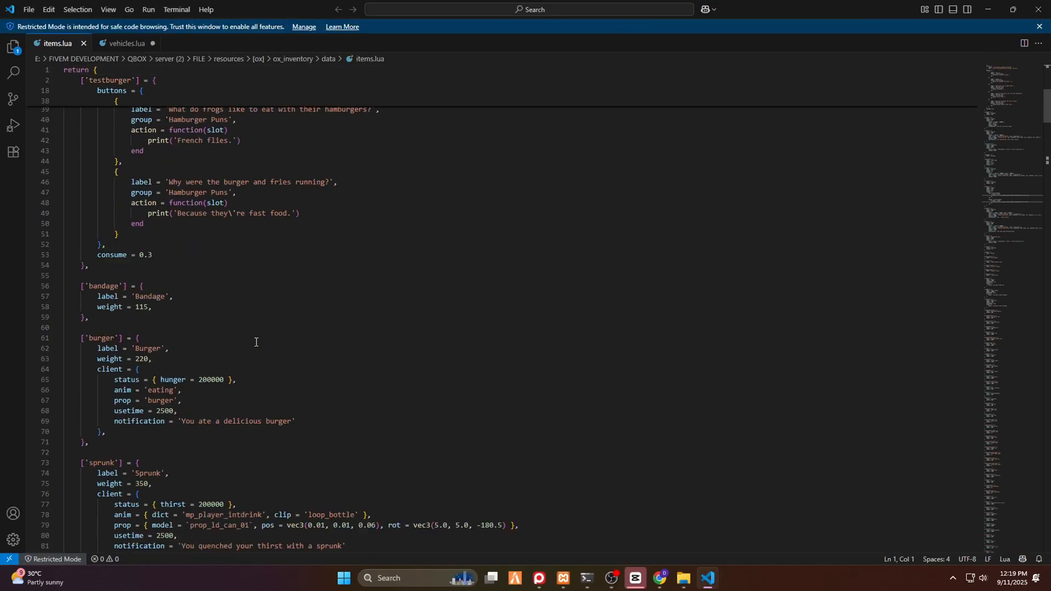
scroll(297, 330, down, 8)
scroll(298, 330, down, 5)
drag(1046, 139, 1024, 513)
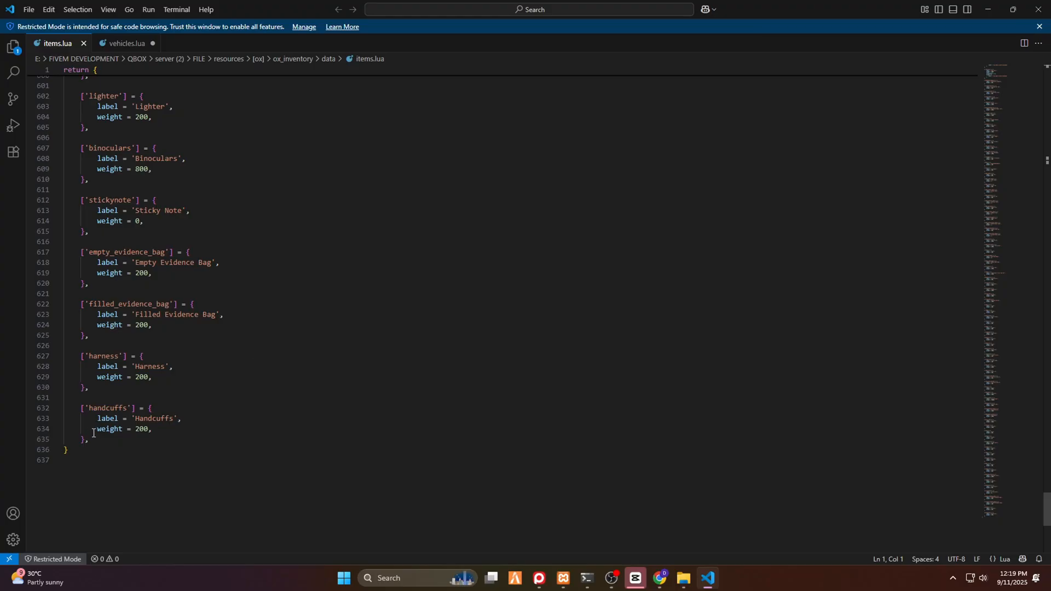
click(1009, 10)
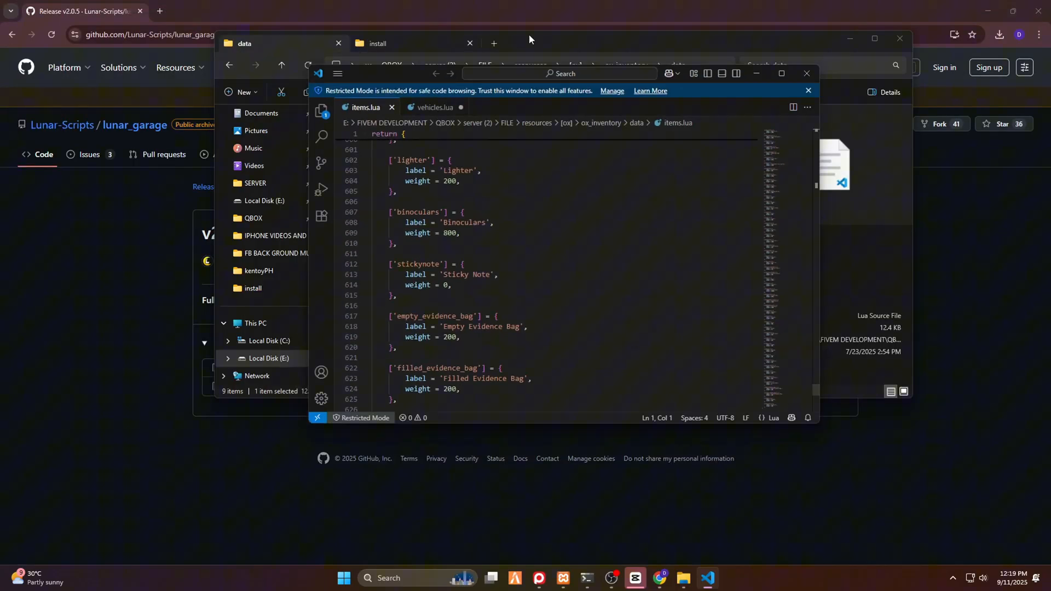
click(532, 34)
click(384, 39)
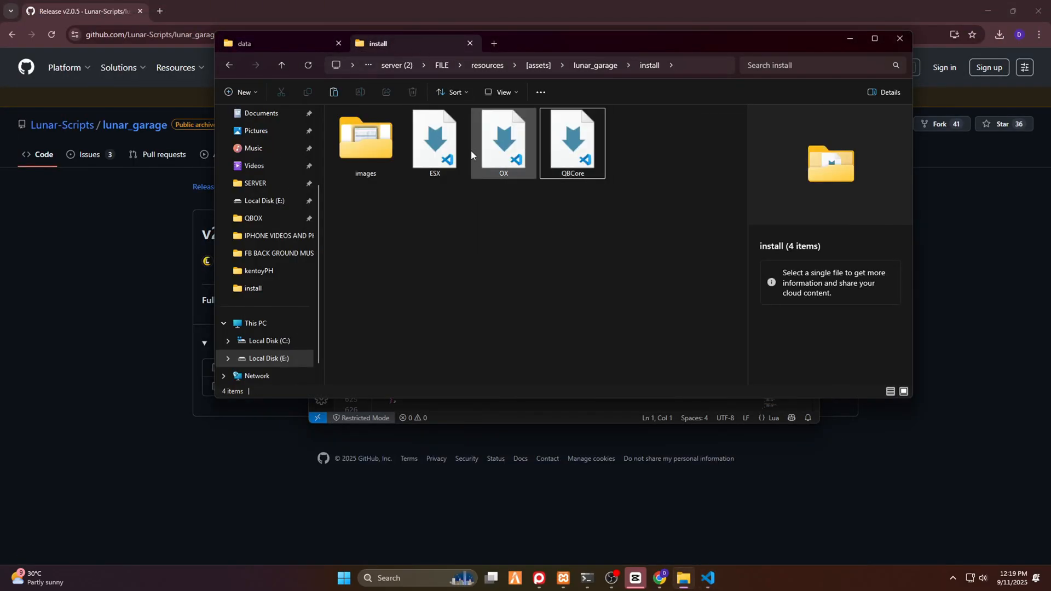
double_click(513, 154)
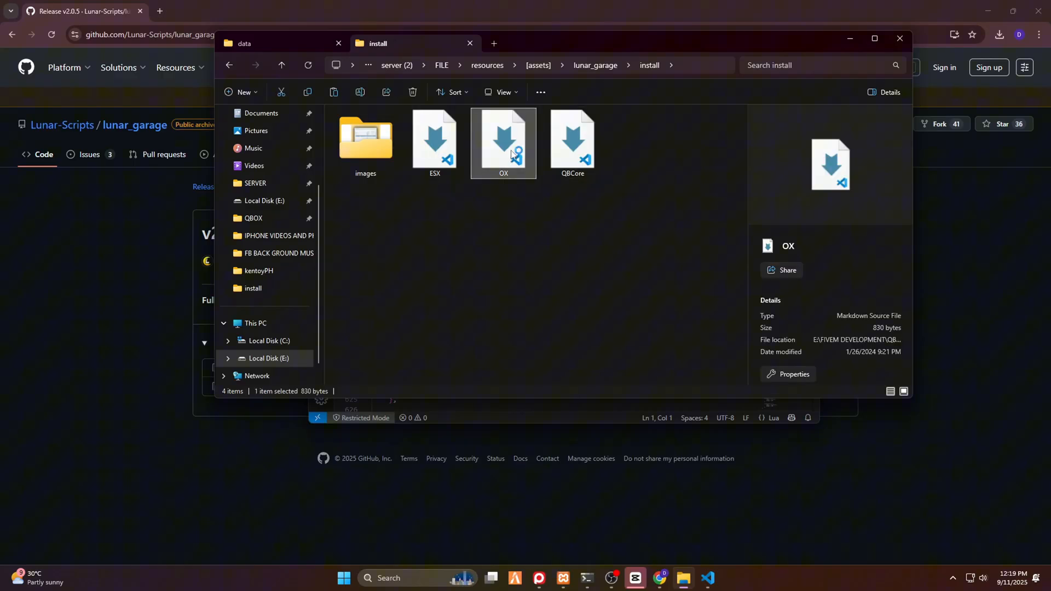
scroll(679, 184, down, 3)
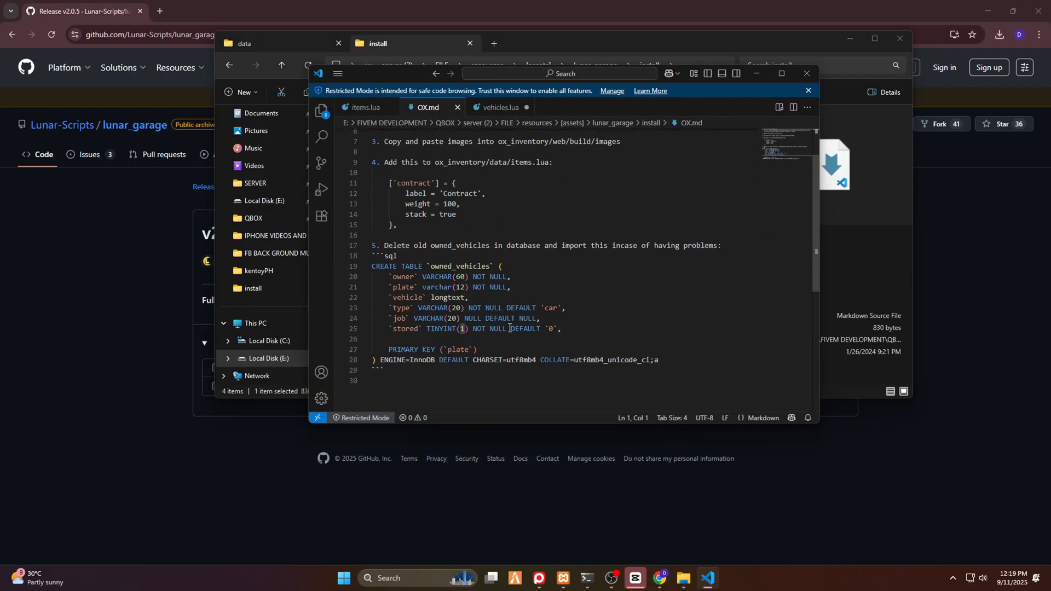
scroll(575, 246, down, 1)
scroll(447, 310, up, 4)
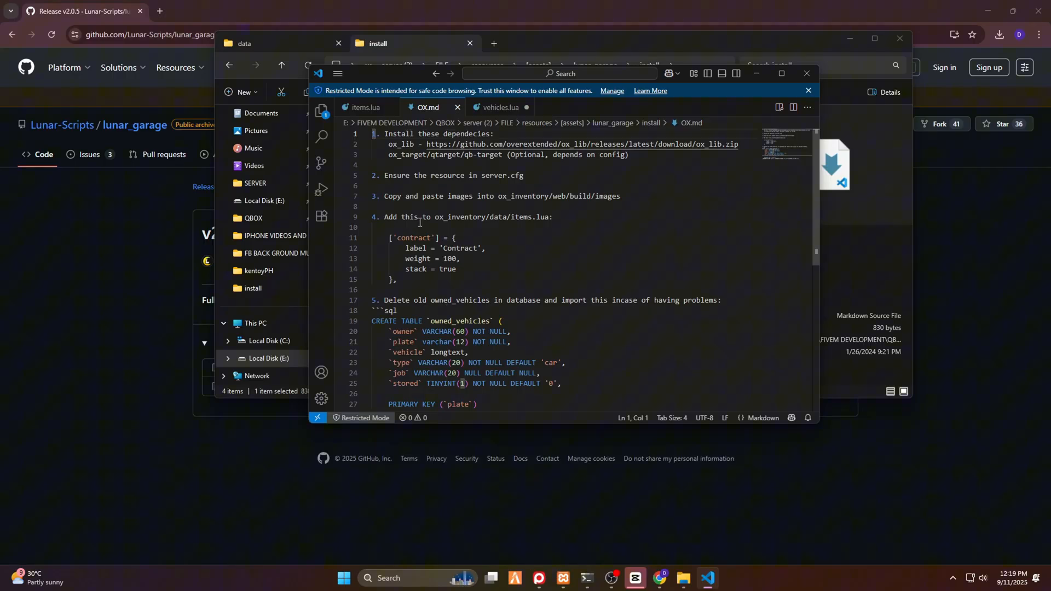
Copy the contract item definition from OX.md and return to the editor via the data folder.
drag(387, 238, 399, 280)
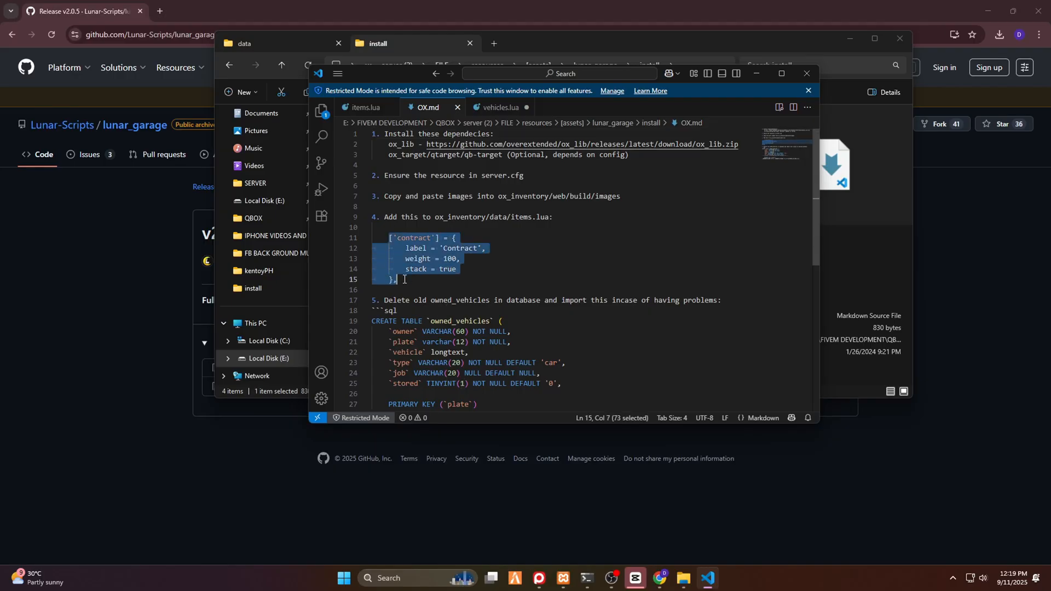
right_click(429, 183)
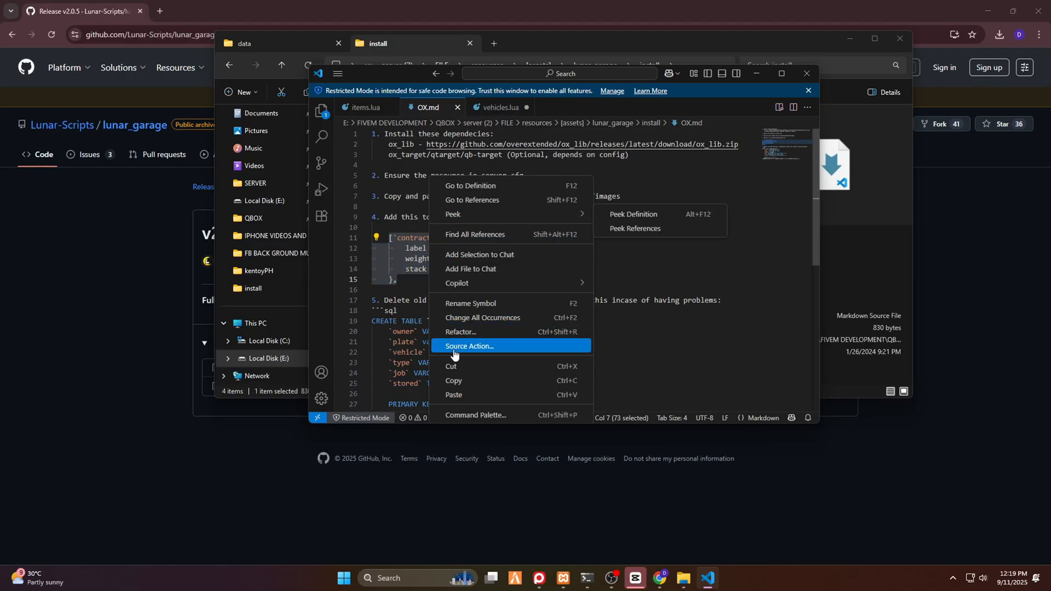
click(453, 381)
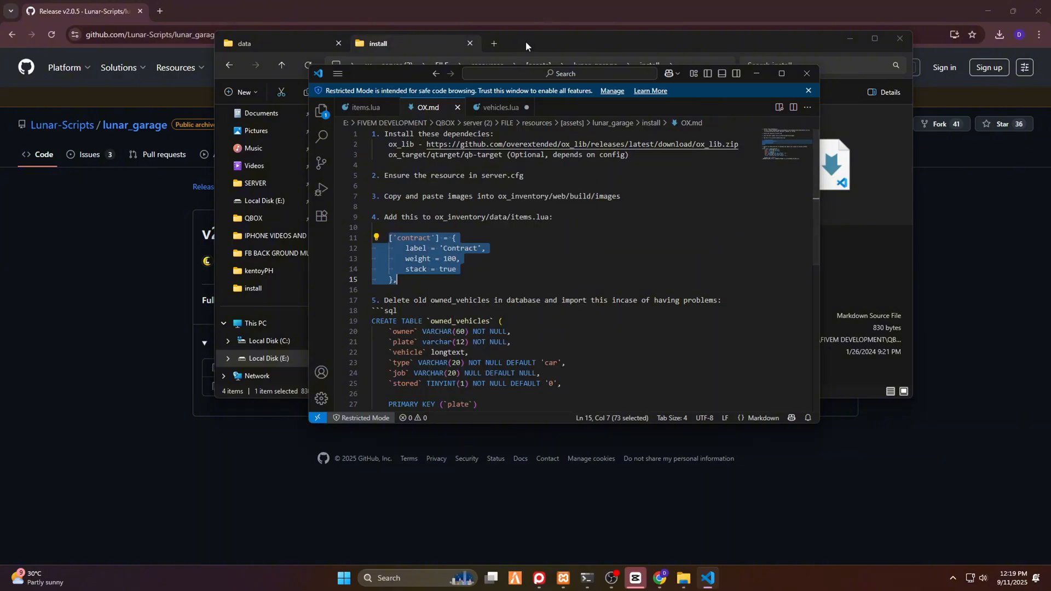
click(526, 41)
click(275, 41)
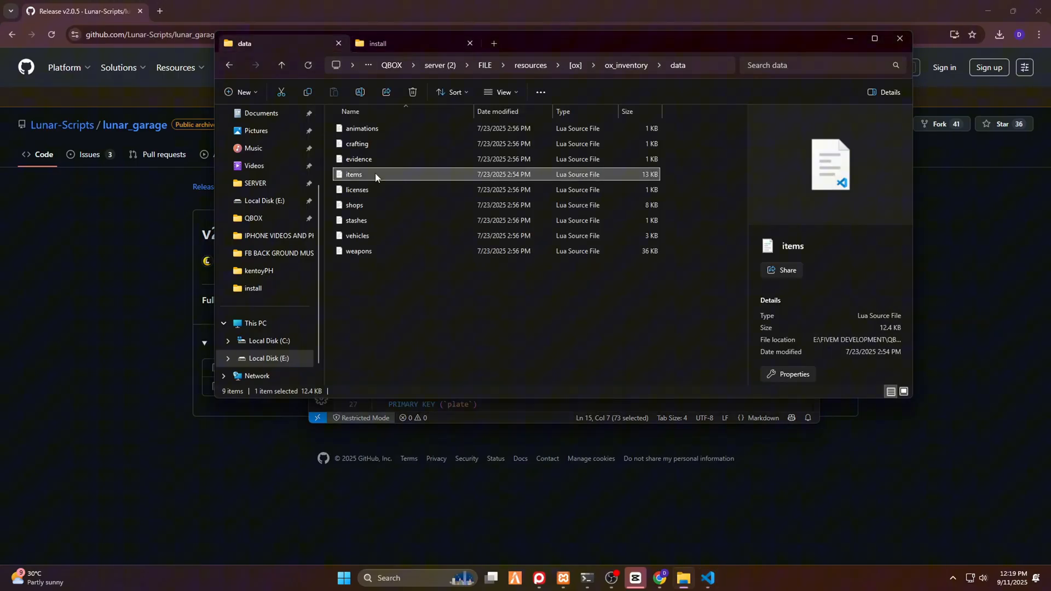
click(706, 578)
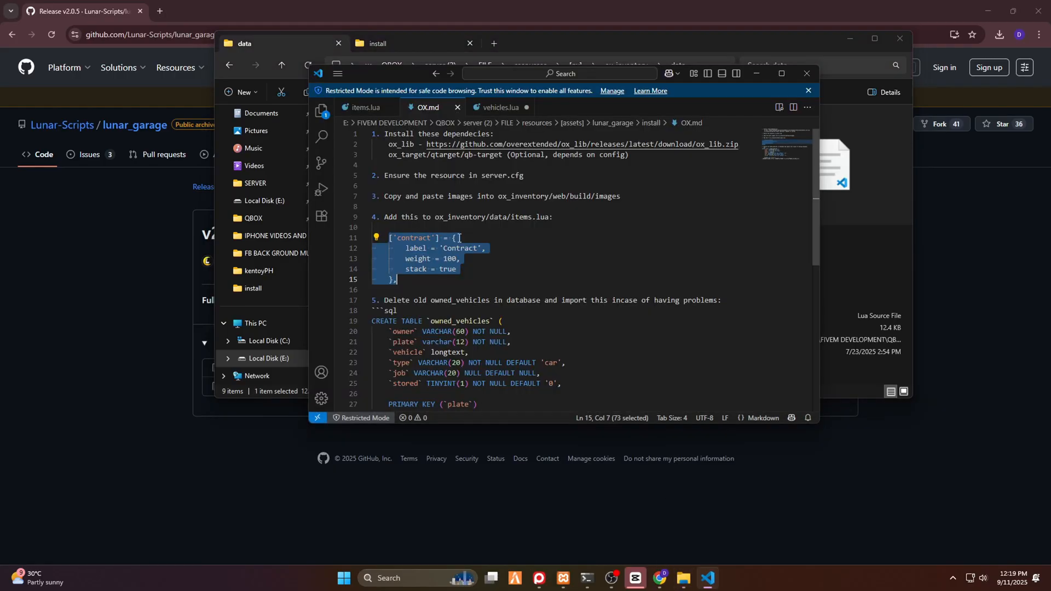
Paste the contract item on a new line after the Handcuffs block in items.lua.
click(780, 74)
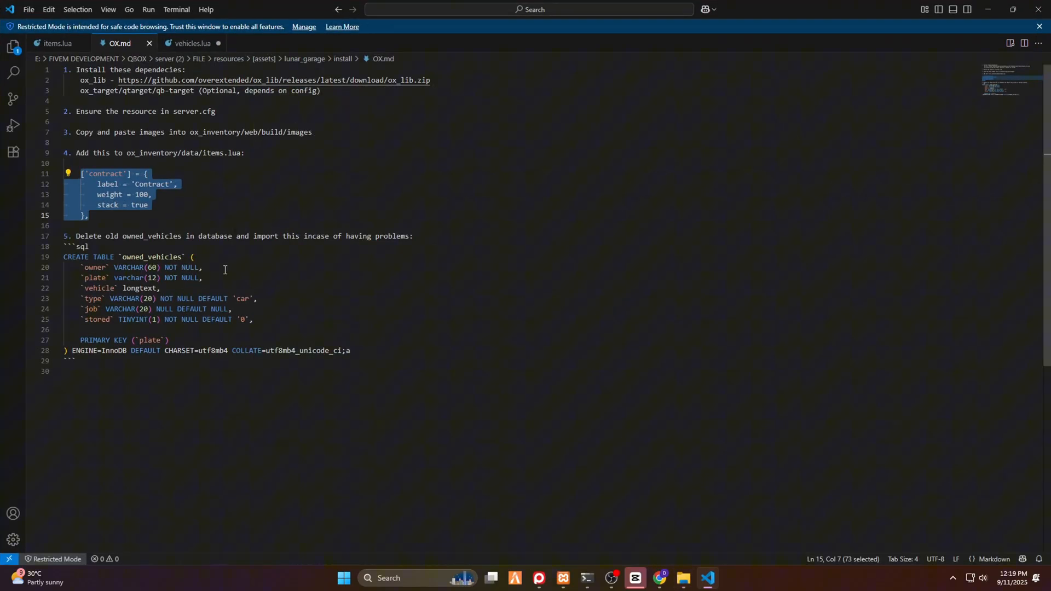
click(55, 43)
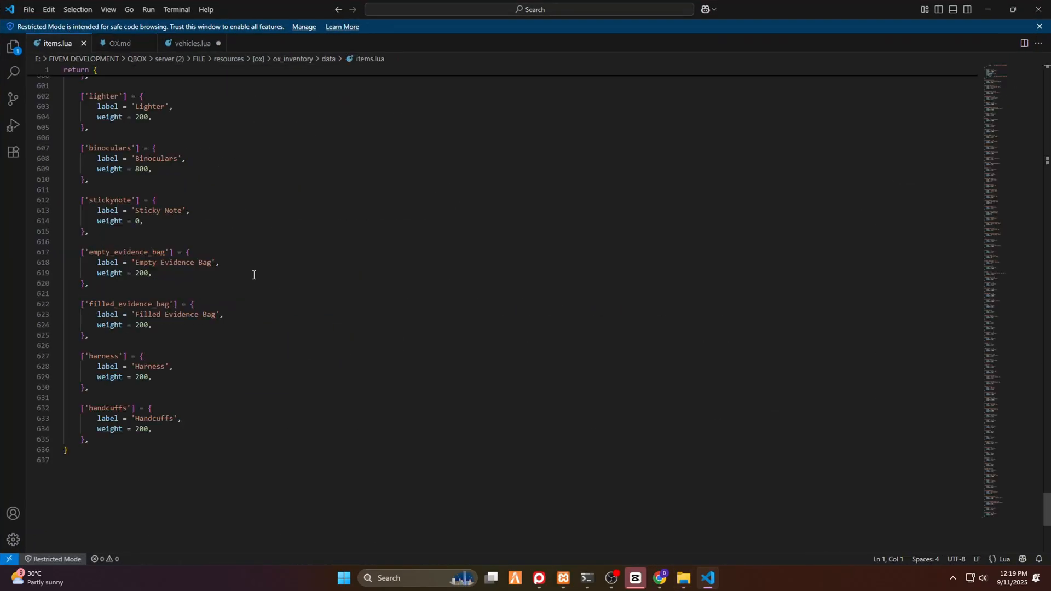
click(94, 446)
key(Return)
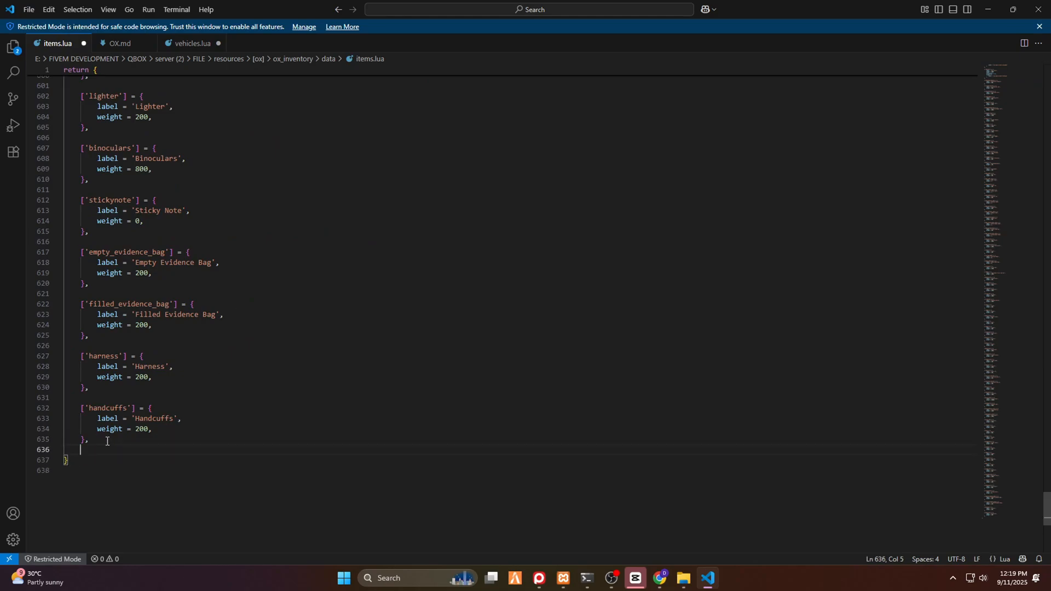
key(ctrl+v)
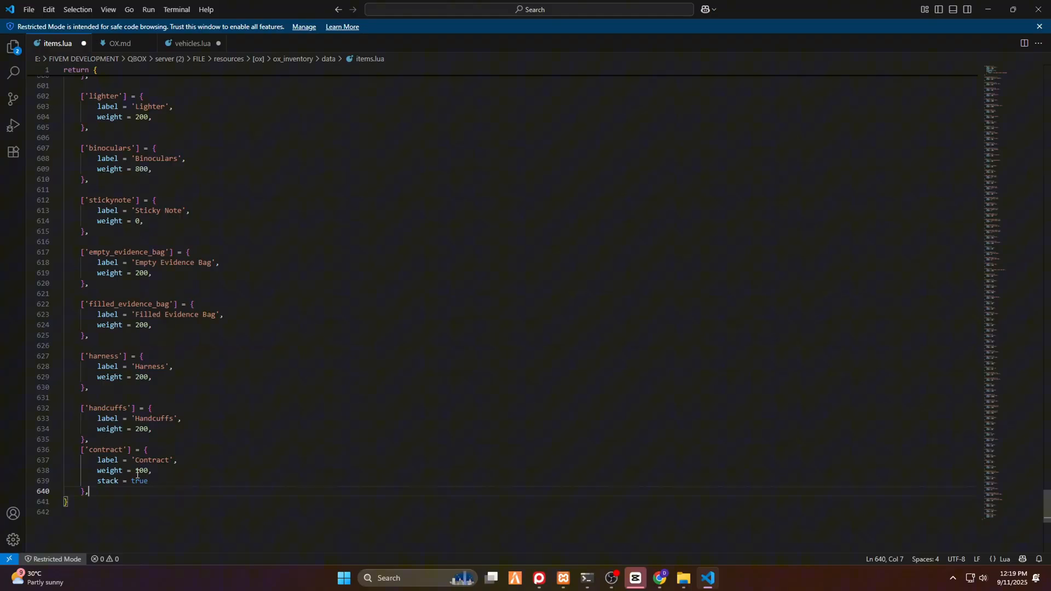
key(shift+Up)
key(shift+Up)
key(shift+Up)
key(shift+Up)
key(shift+Home)
Save the modified items.lua through File > Save.
click(213, 453)
click(29, 10)
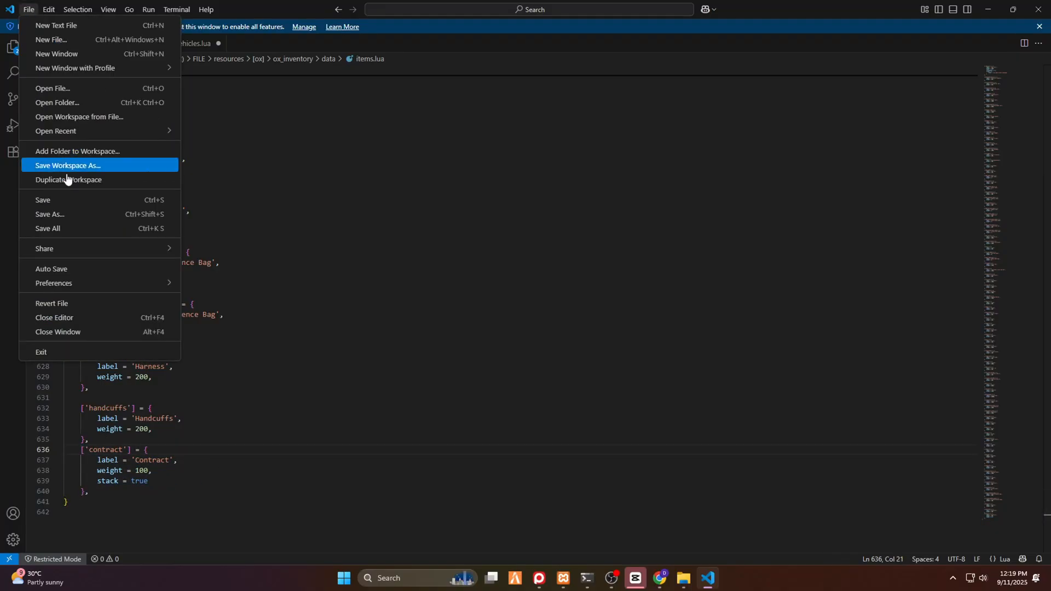
click(73, 200)
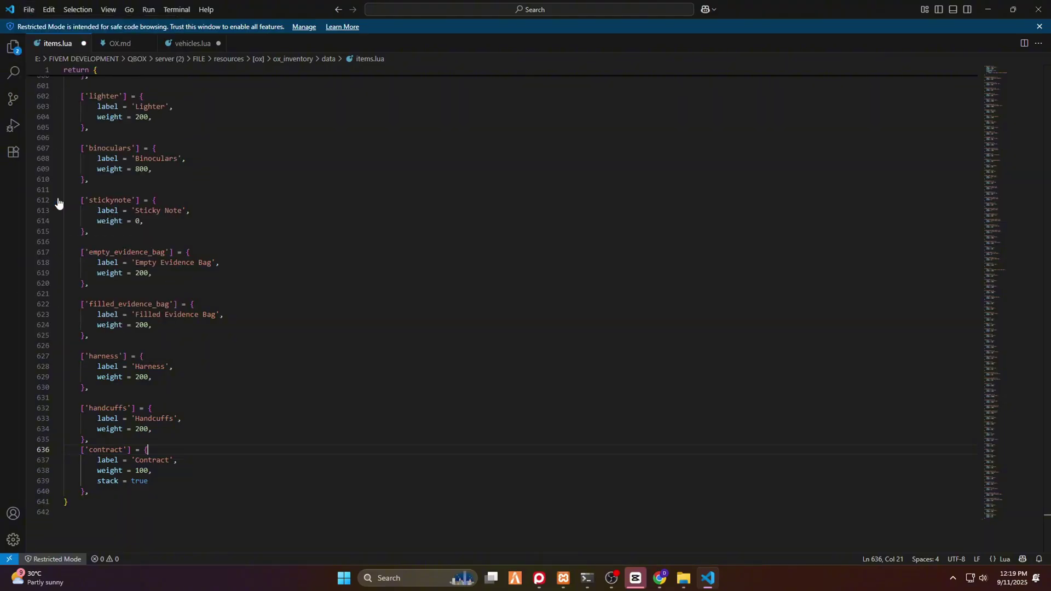
Close items.lua and the editor, and launch HeidiSQL from Windows search.
click(82, 43)
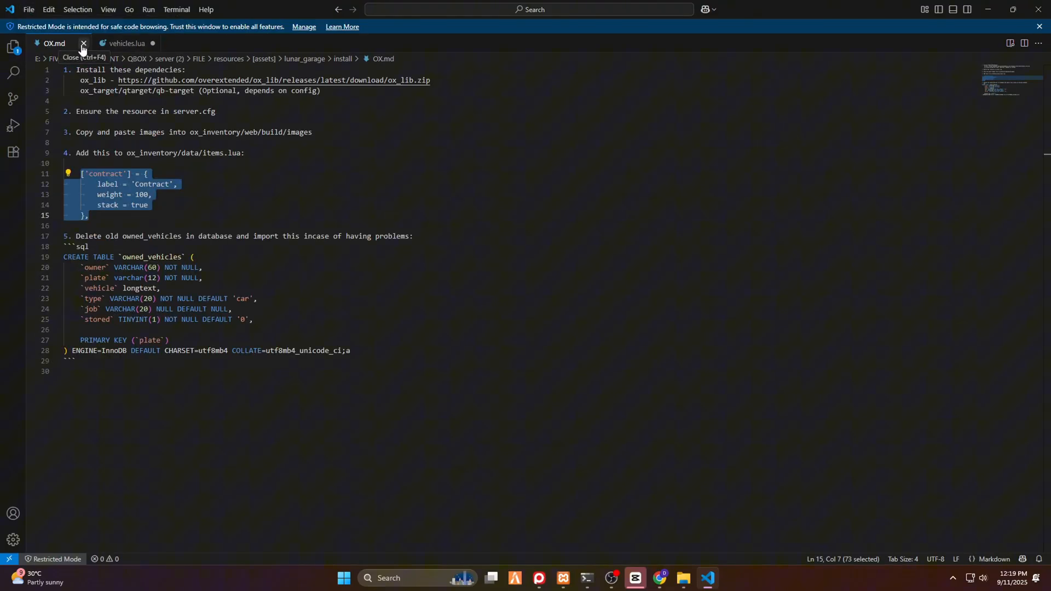
click(411, 577)
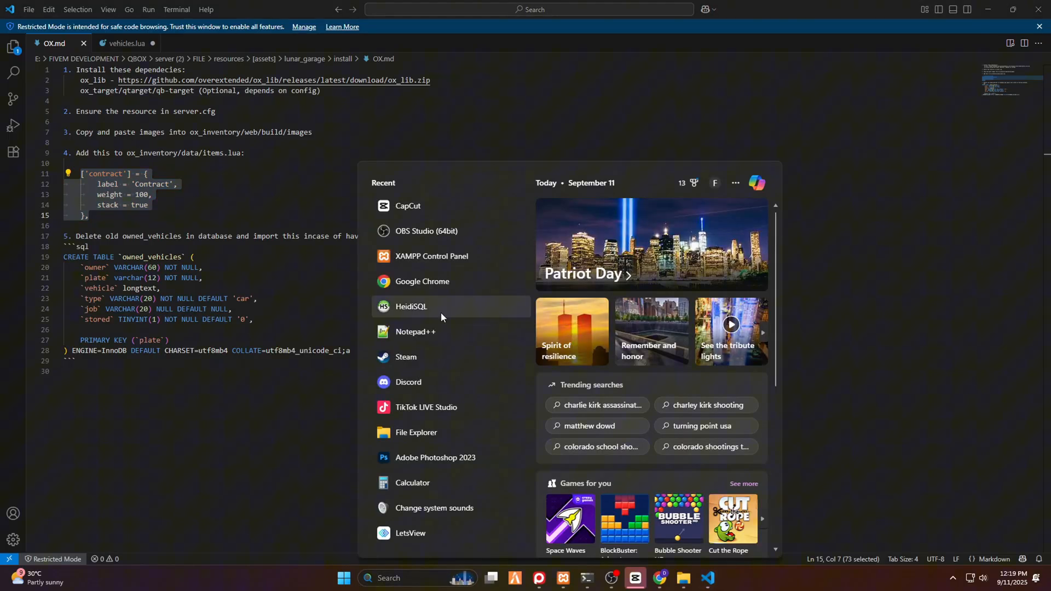
click(410, 307)
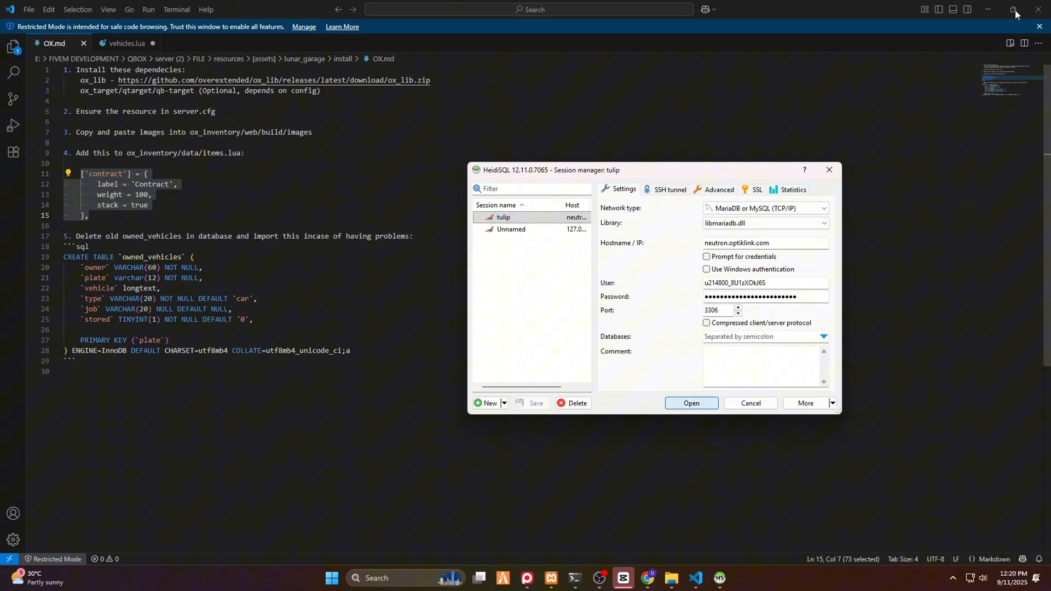
click(1035, 9)
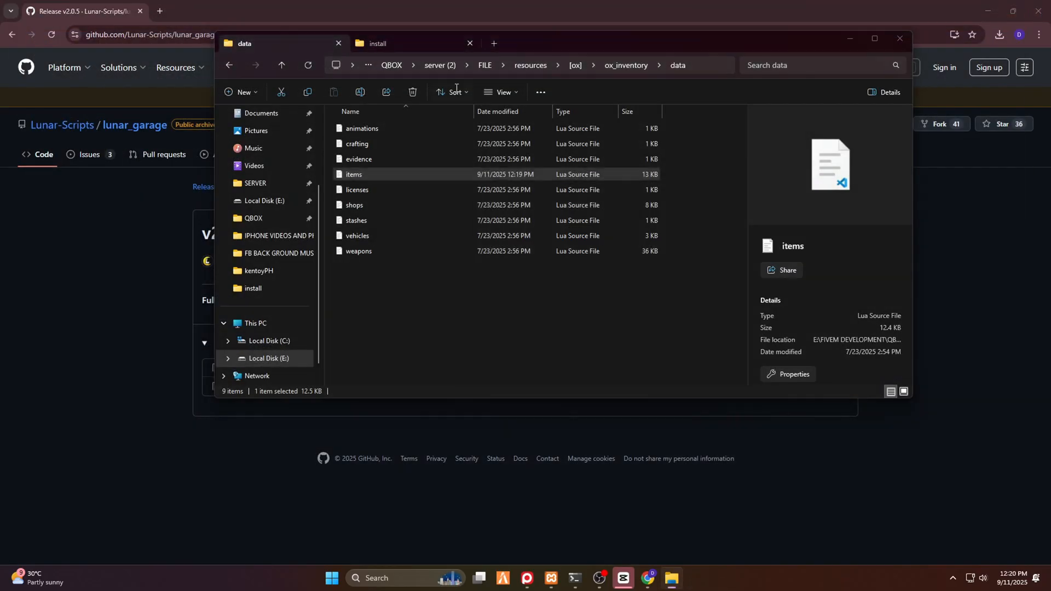
click(672, 577)
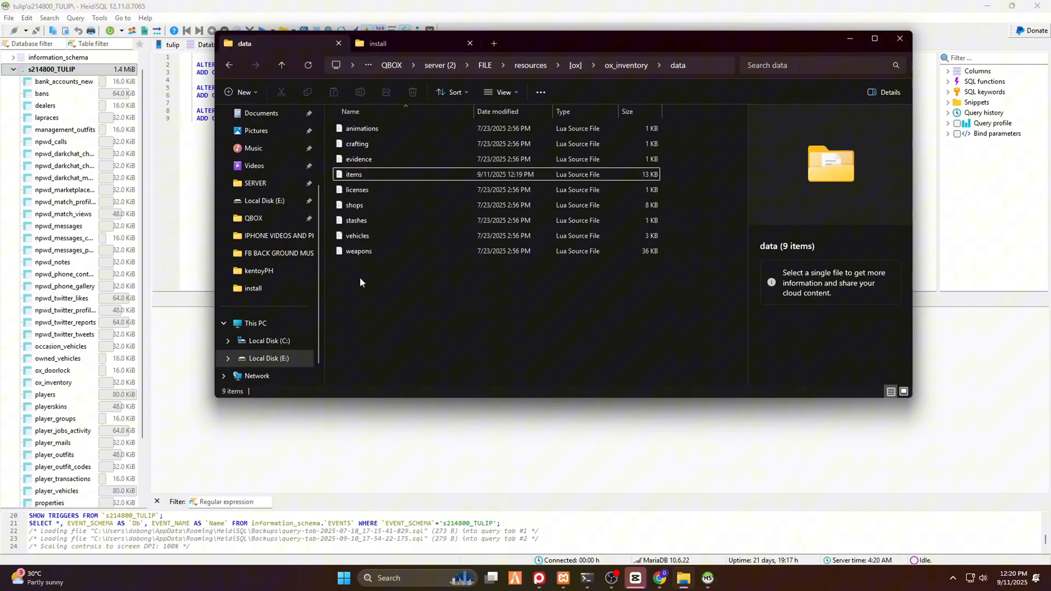
Connect to the local Unnamed session and show the qbox_8086c1 table list.
key(alt+Tab)
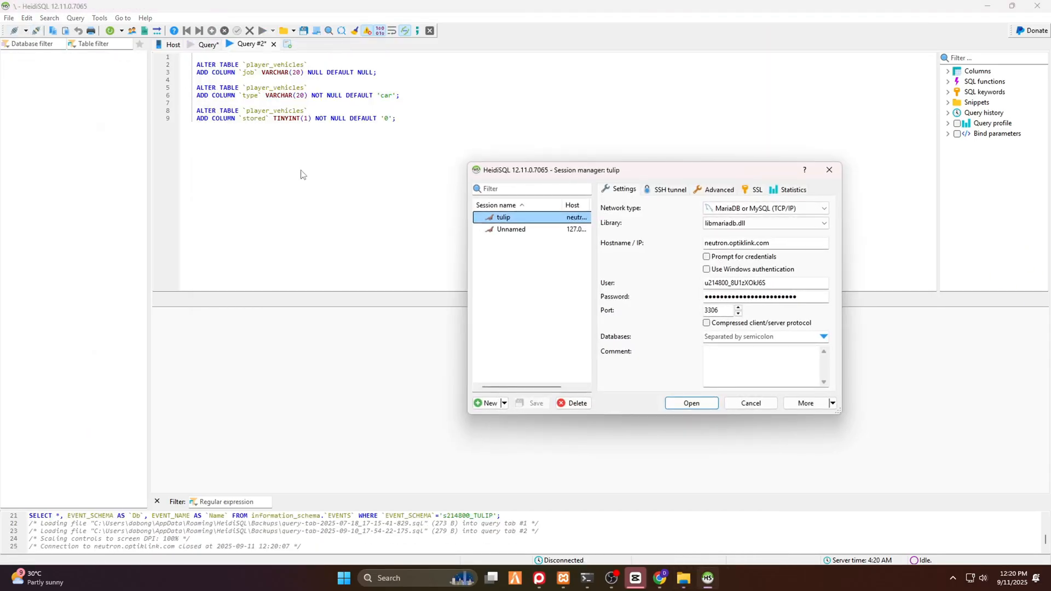
double_click(519, 229)
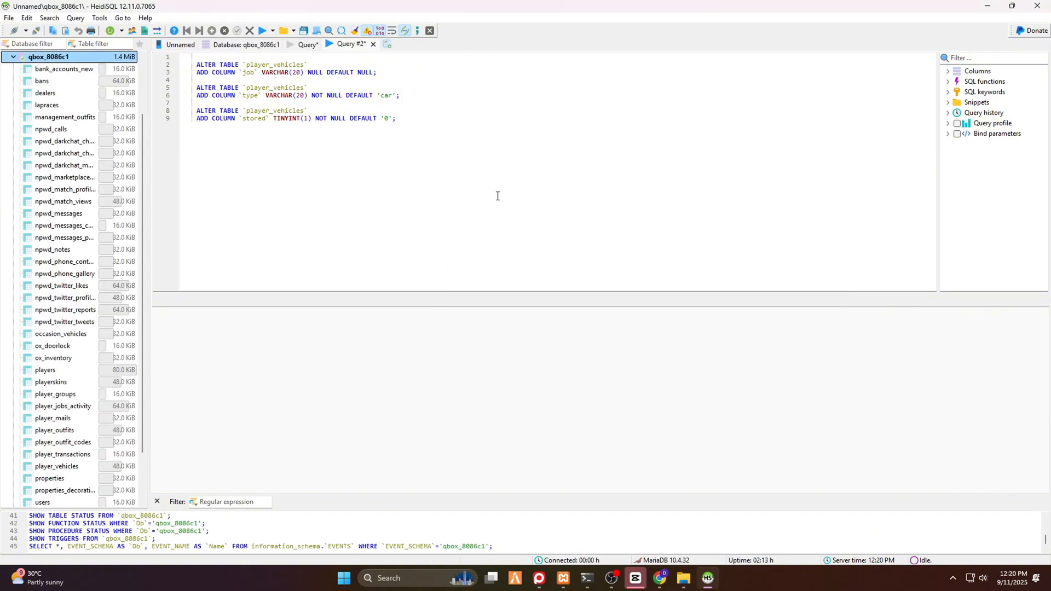
click(707, 577)
click(707, 577)
click(247, 45)
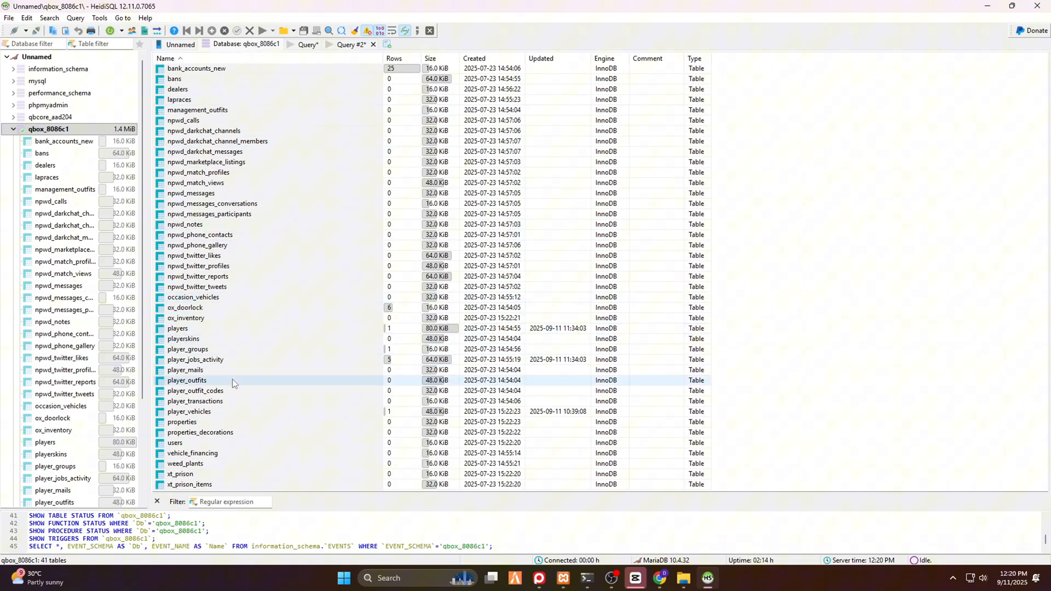
Glance at the player_jobs_activity table, then shrink HeidiSQL to a smaller window.
click(216, 360)
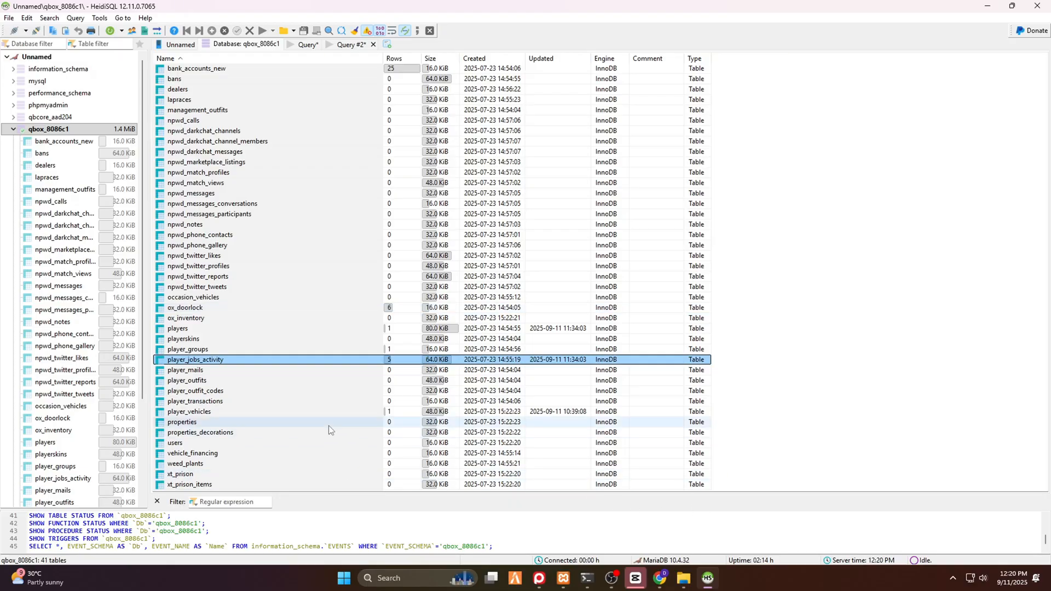
mouse_move(660, 578)
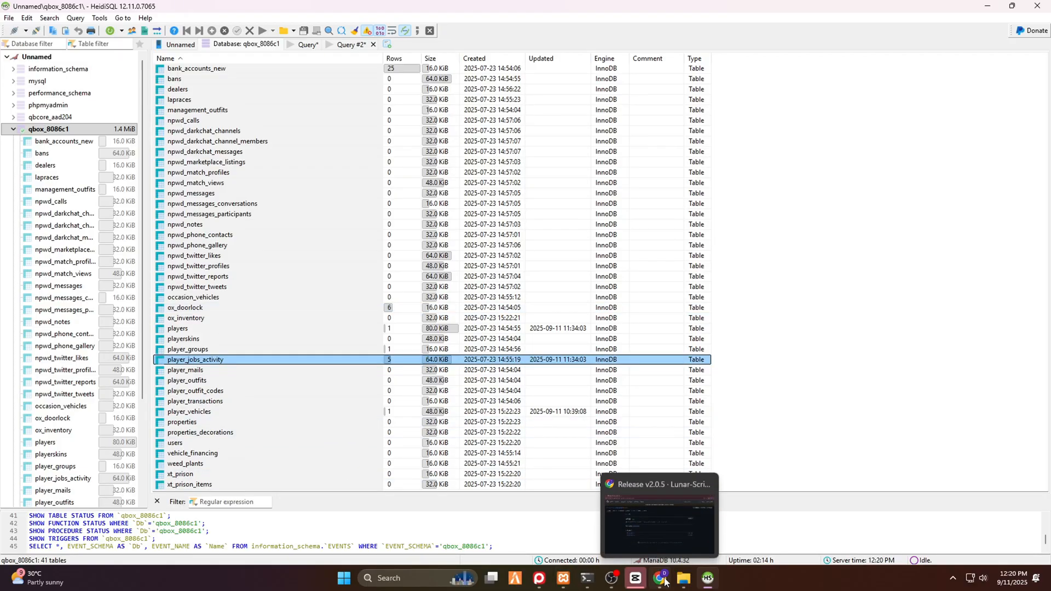
click(664, 580)
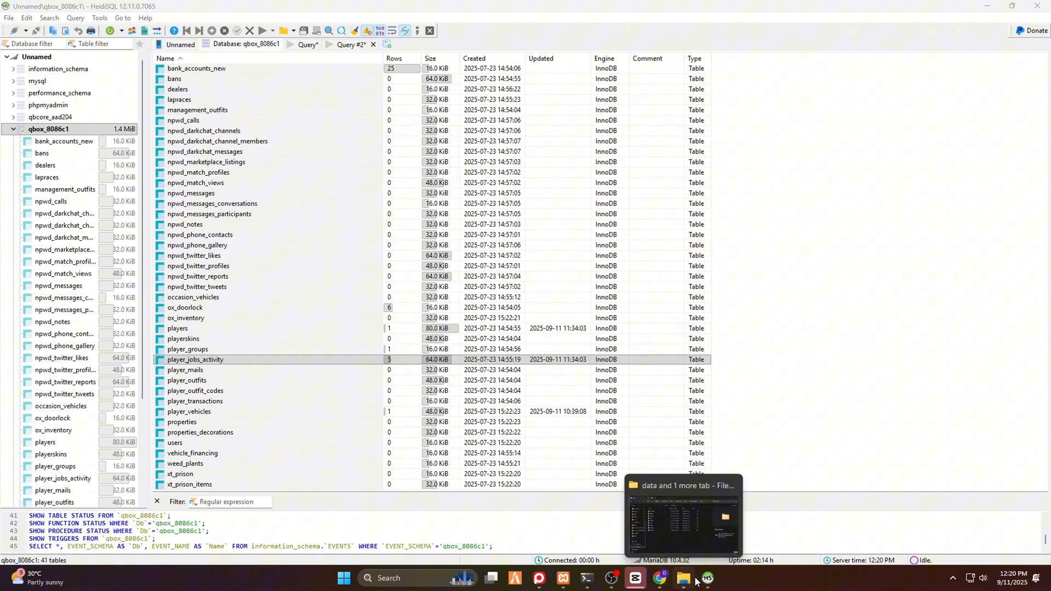
click(1013, 6)
Bring up the lunar_garage install folder and open QBCore.md in the editor.
click(431, 342)
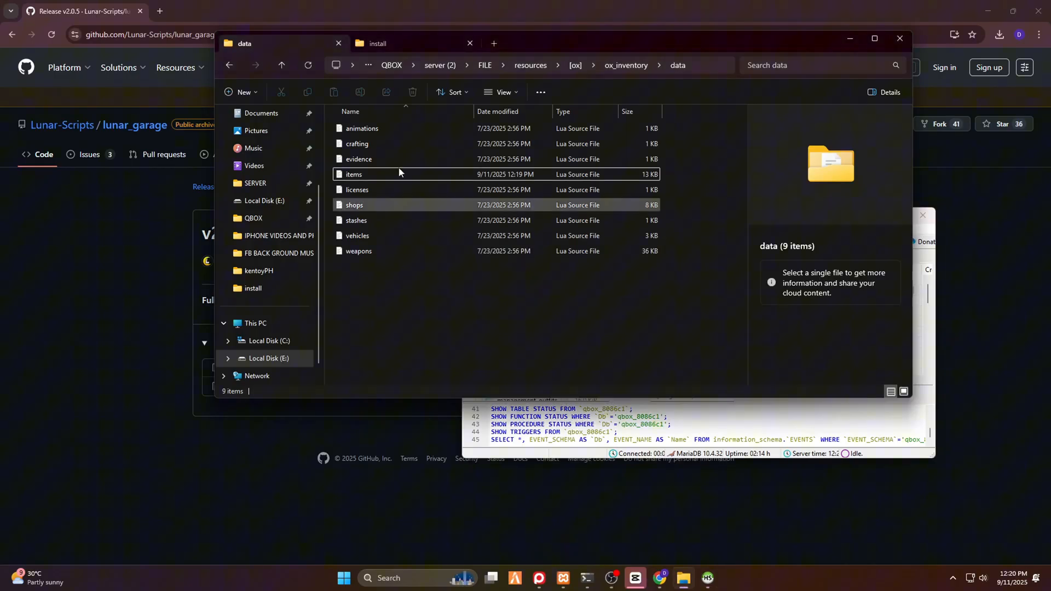
click(378, 44)
click(573, 265)
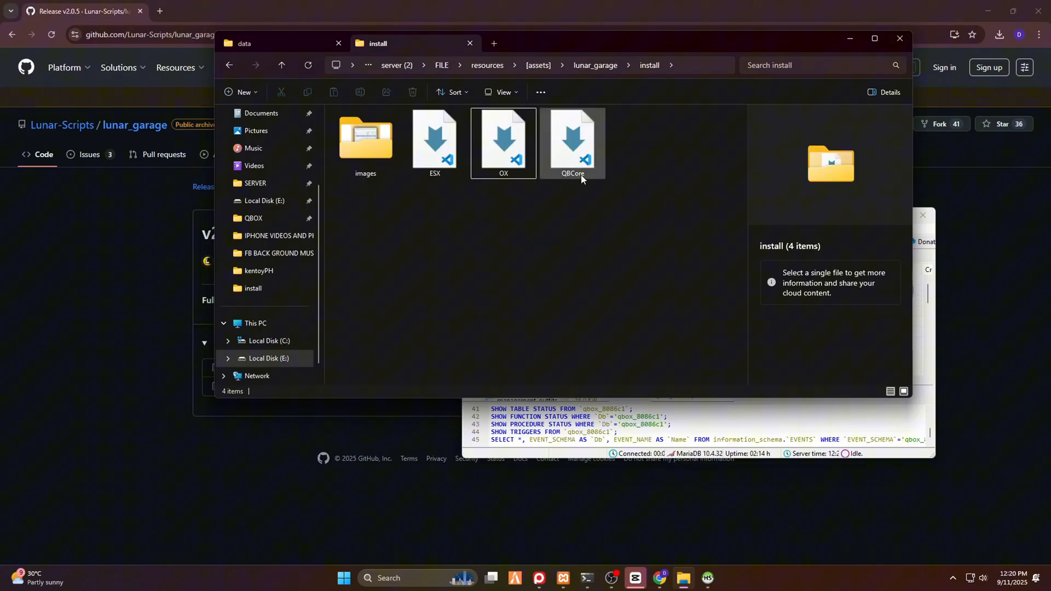
double_click(569, 146)
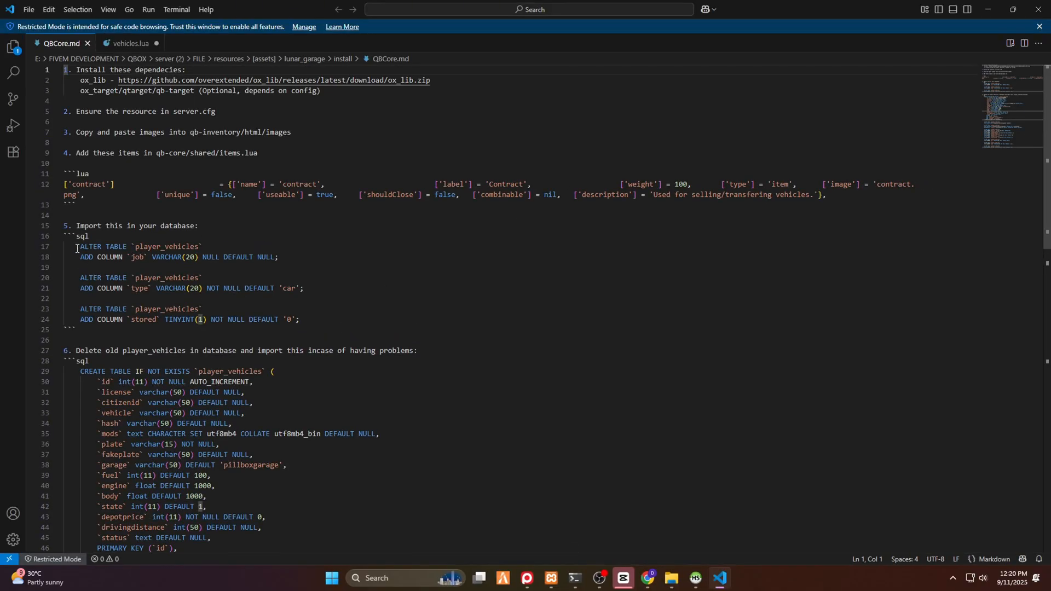
Copy the three ALTER TABLE player_vehicles statements (job, type, stored) and minimize the editor.
drag(76, 248, 302, 320)
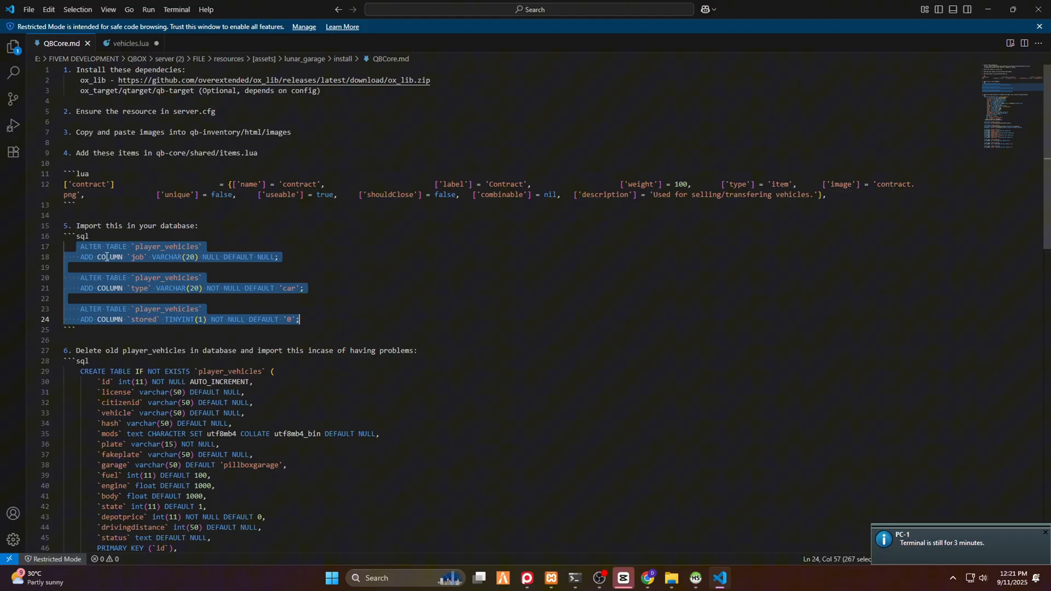
right_click(104, 256)
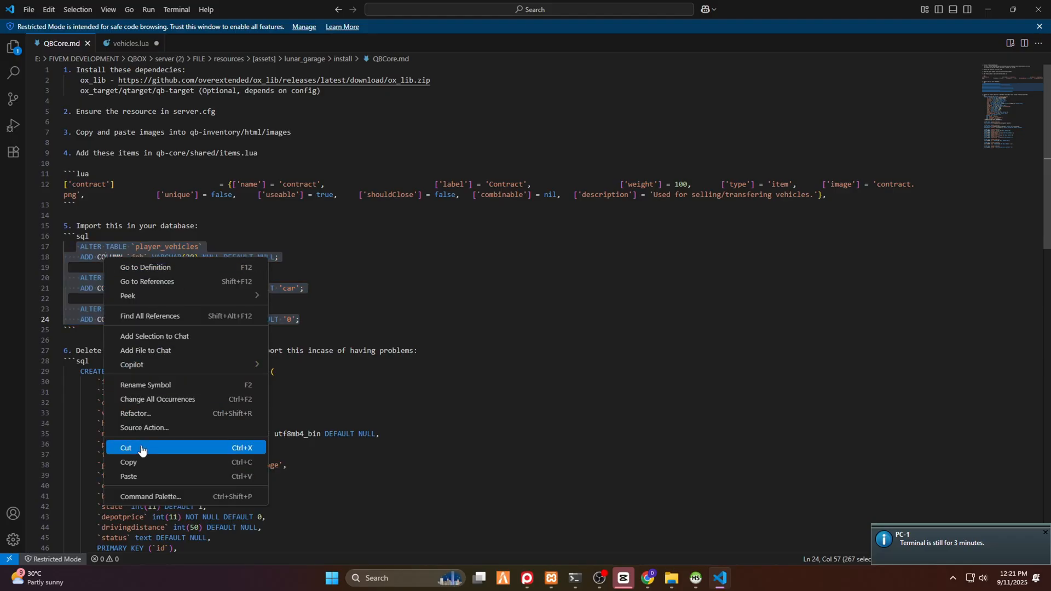
click(129, 462)
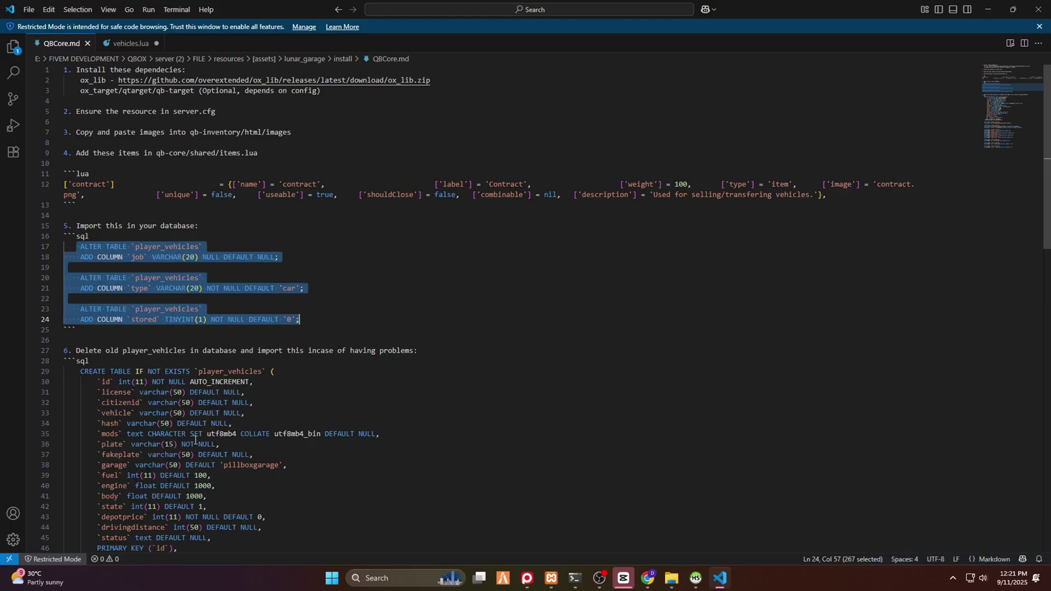
click(987, 9)
Maximize HeidiSQL, discard the old Query #2 tab and clear the query editor.
click(709, 427)
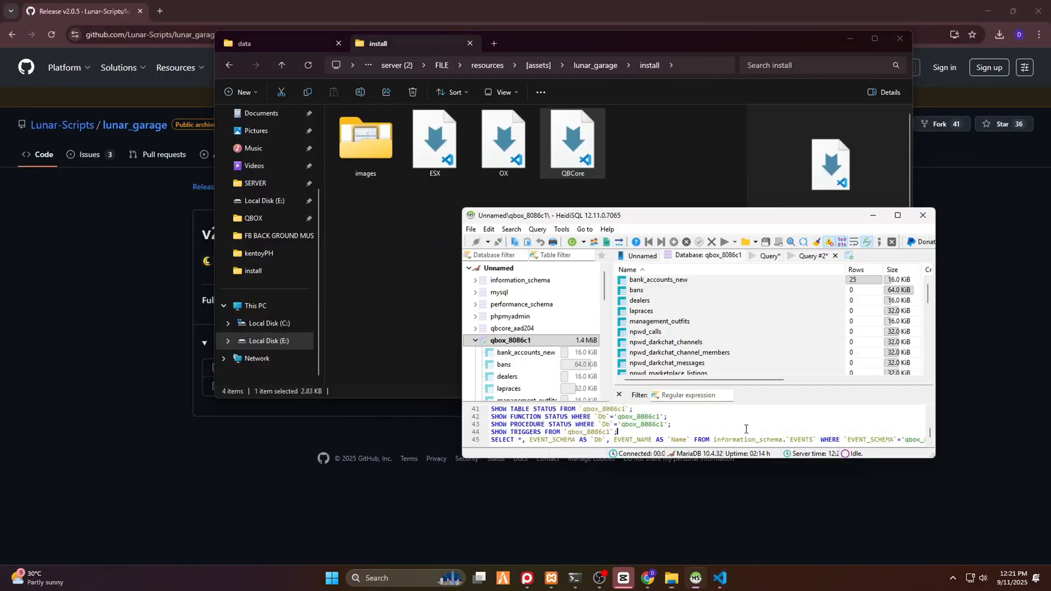
click(895, 223)
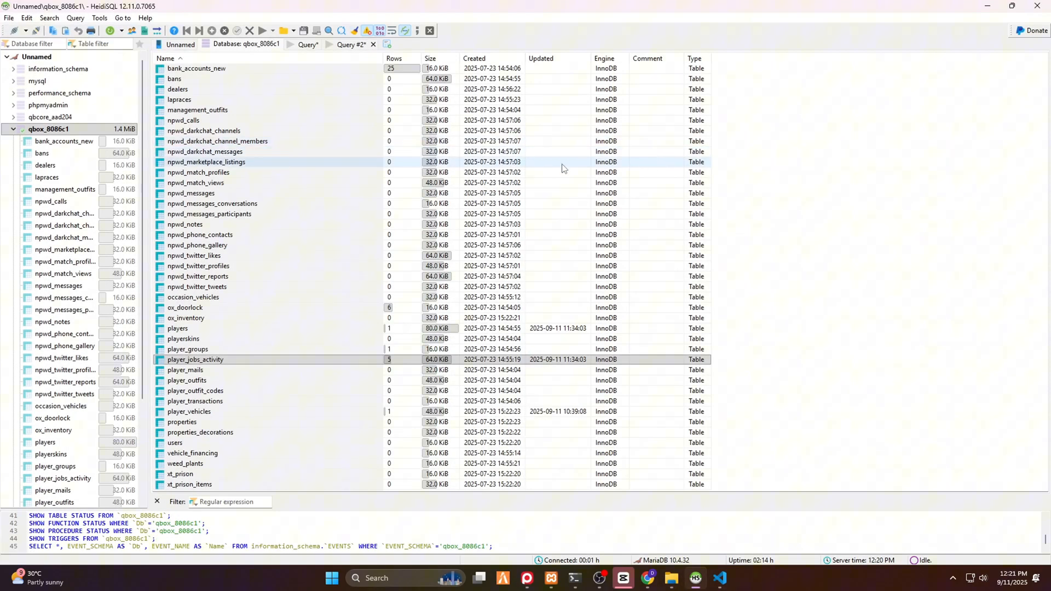
click(372, 45)
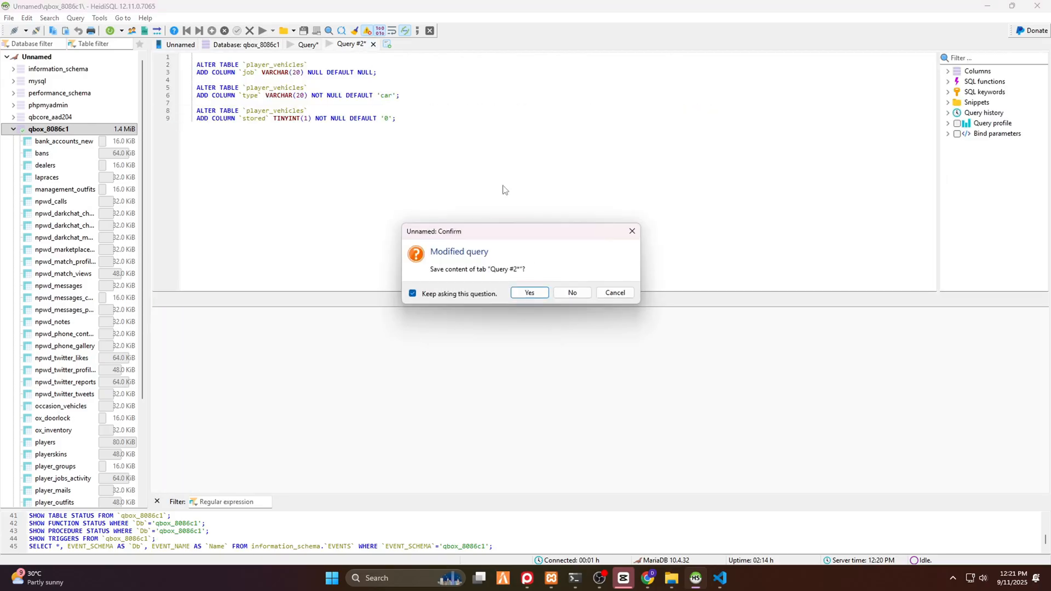
click(572, 293)
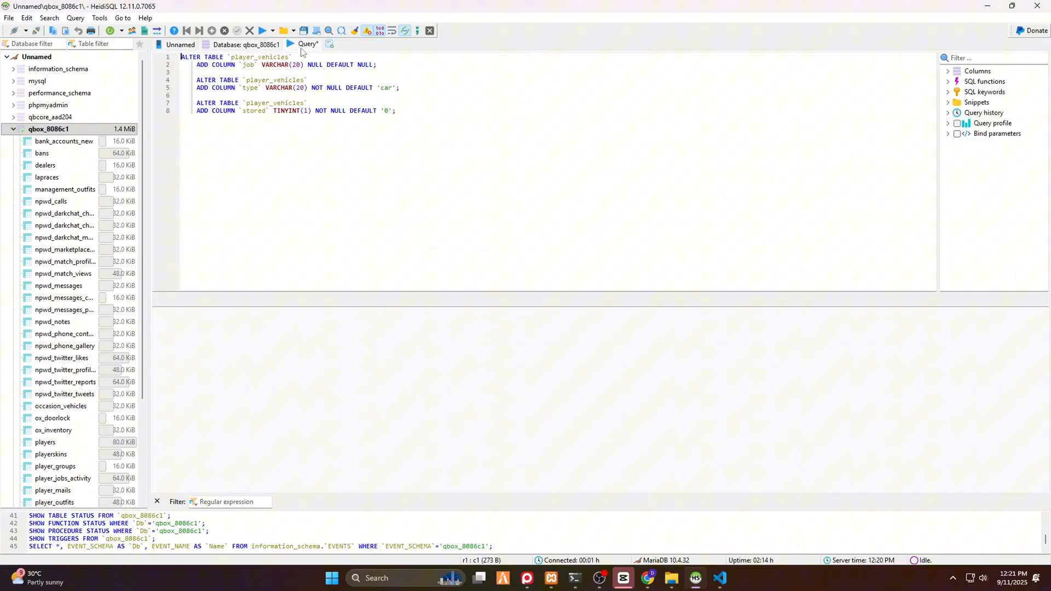
drag(430, 129, 90, 43)
key(Delete)
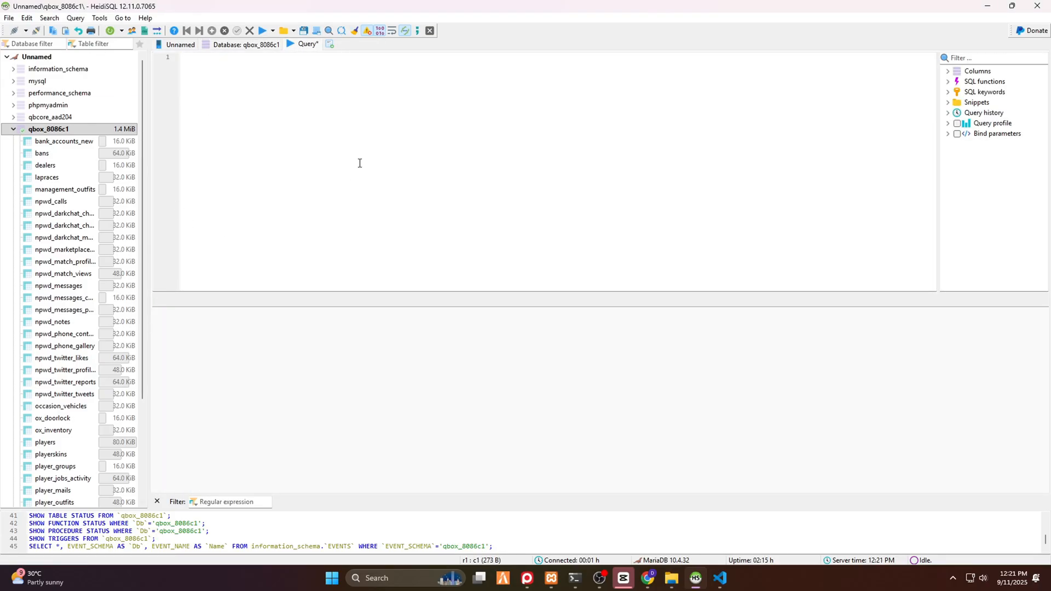
Dismiss the session-closed popups, paste the ALTER TABLE statements and execute them with F9.
click(241, 44)
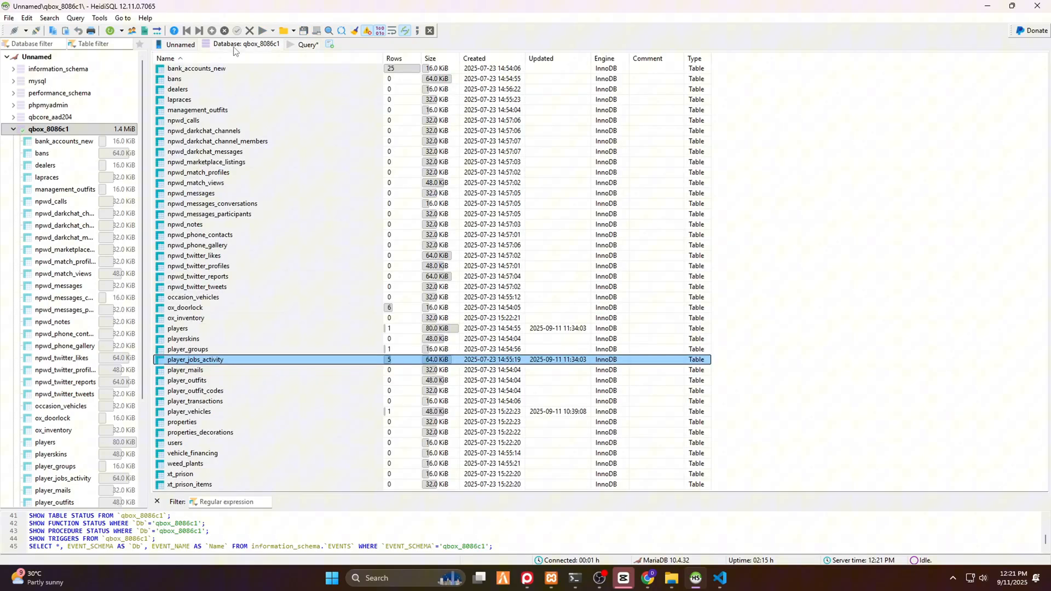
click(307, 45)
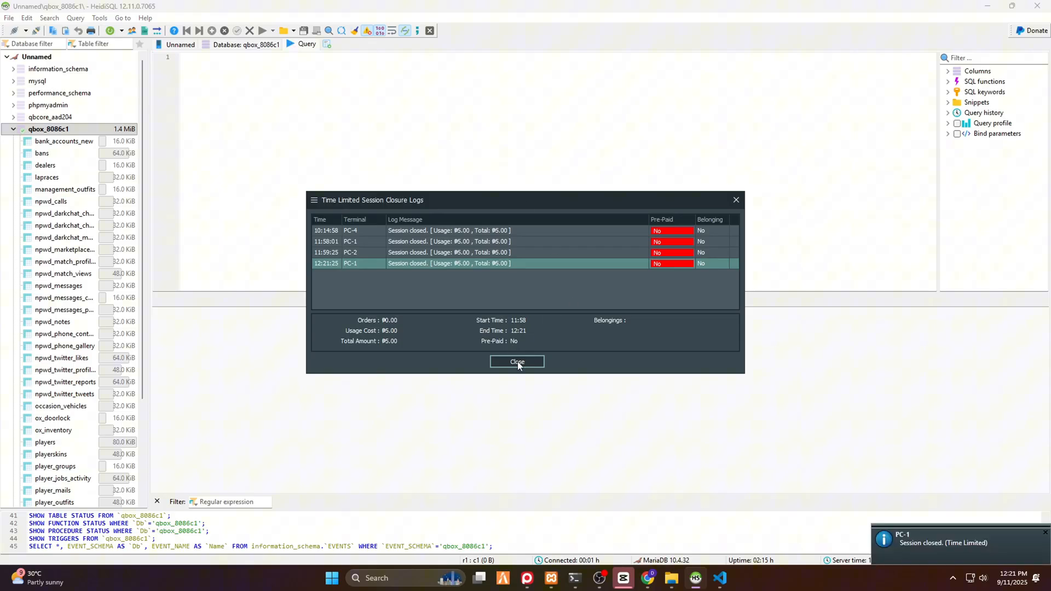
click(518, 363)
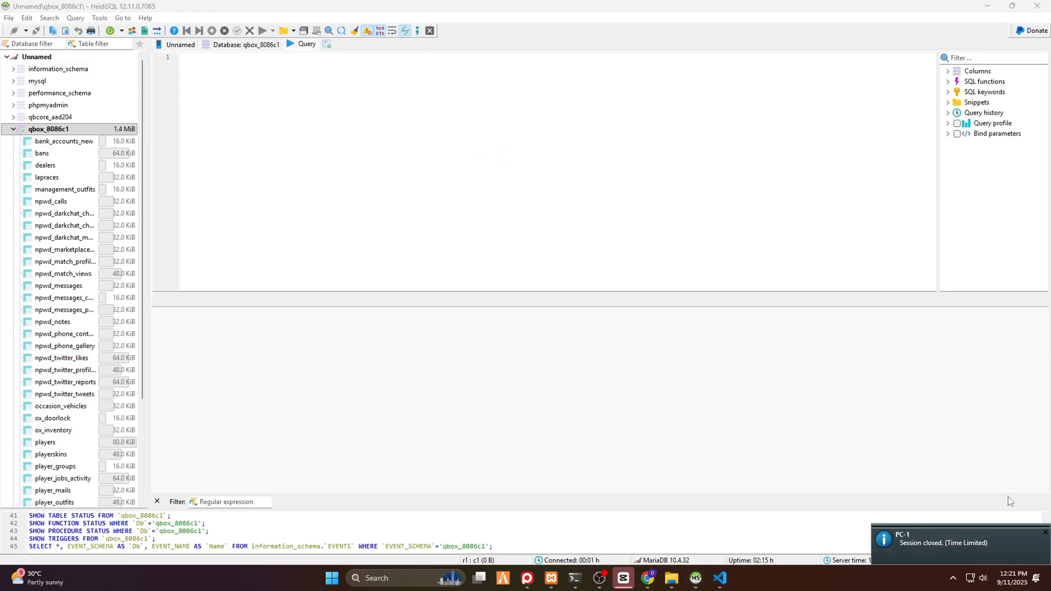
click(1045, 533)
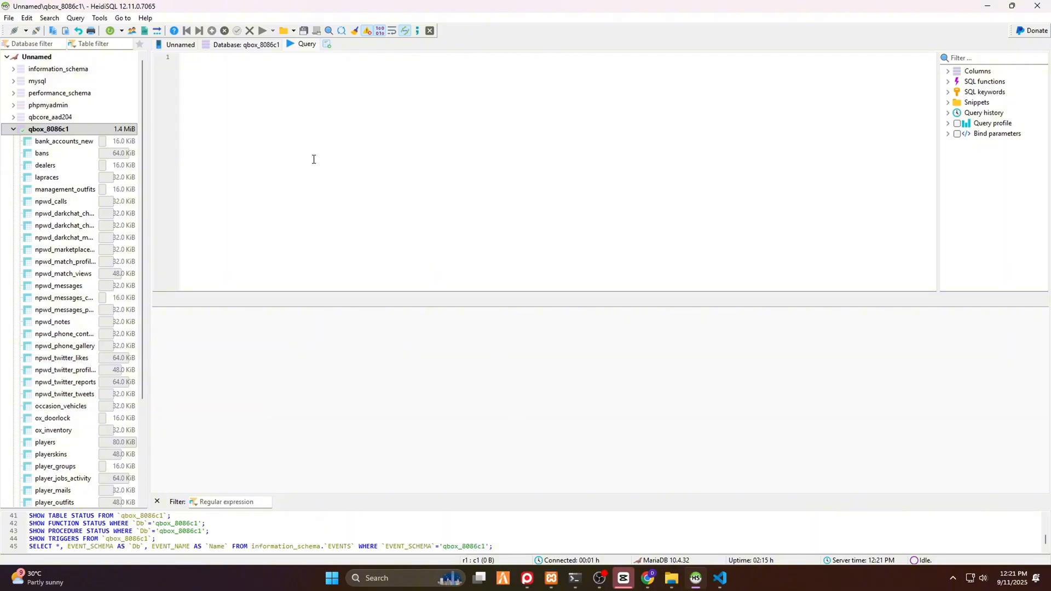
click(245, 45)
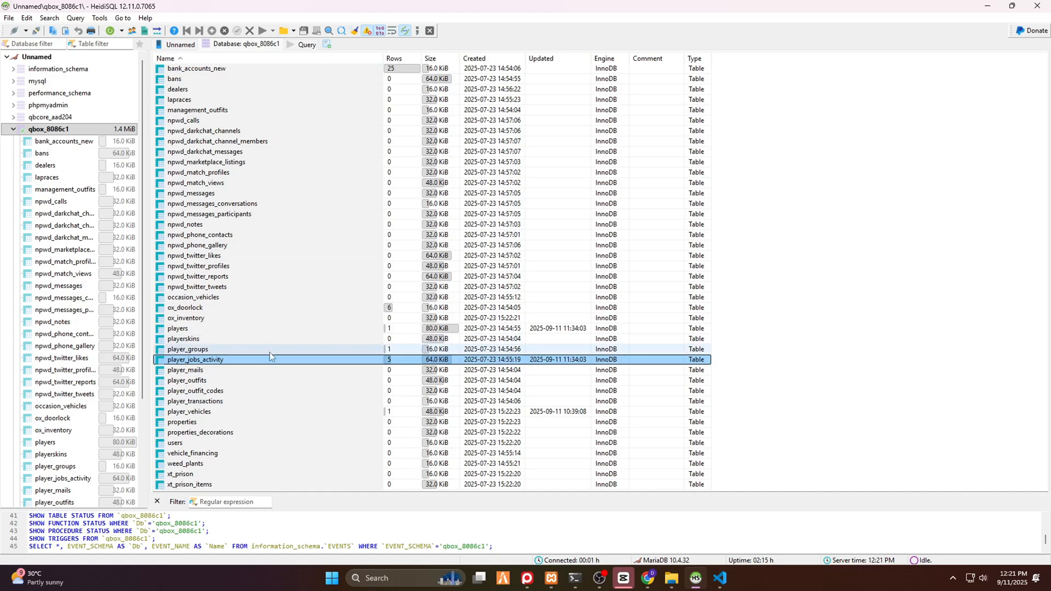
click(306, 44)
right_click(250, 77)
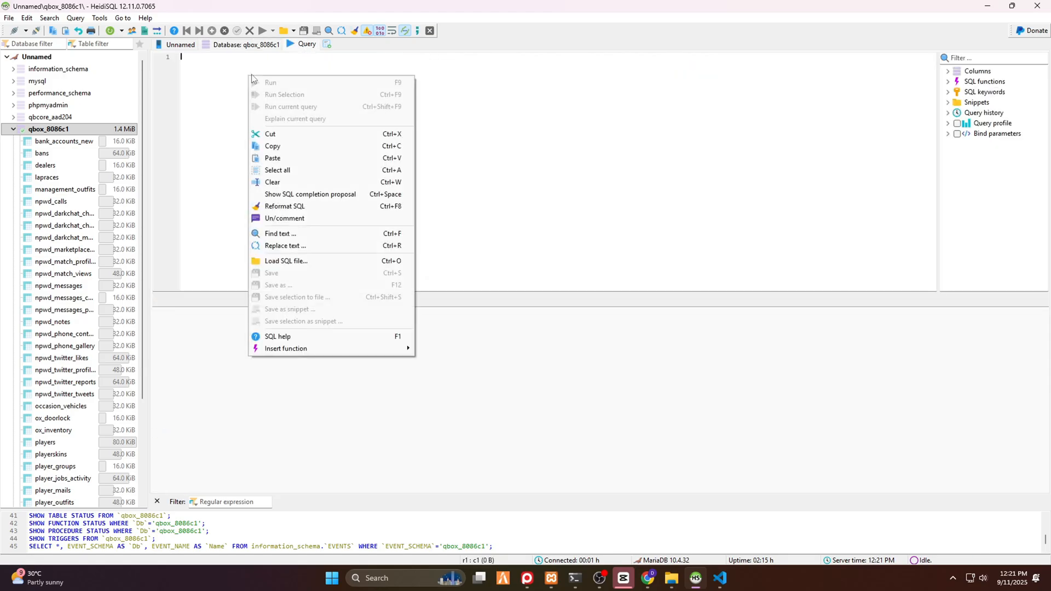
click(271, 161)
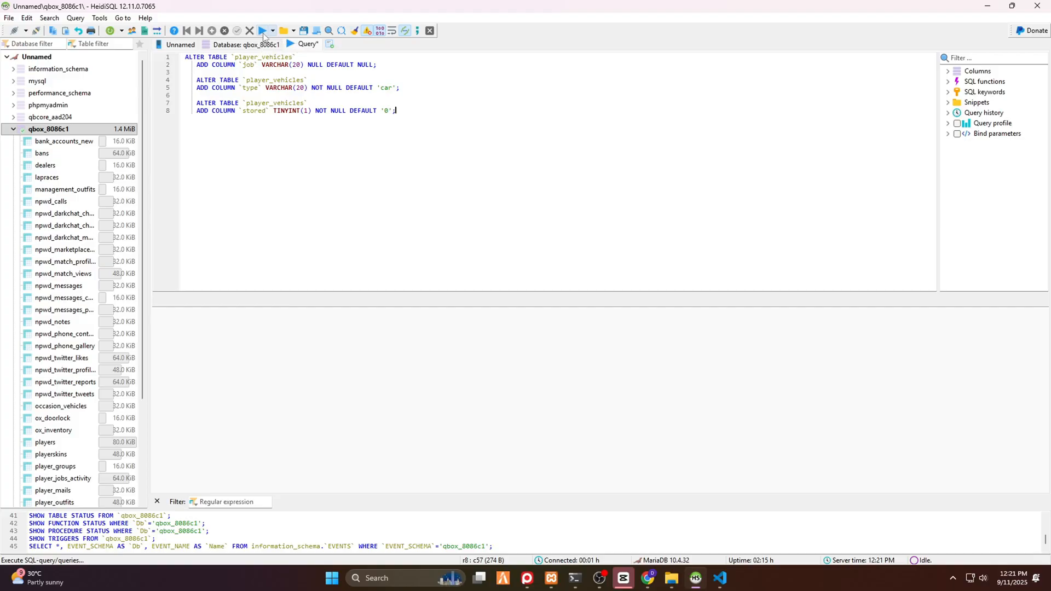
click(262, 31)
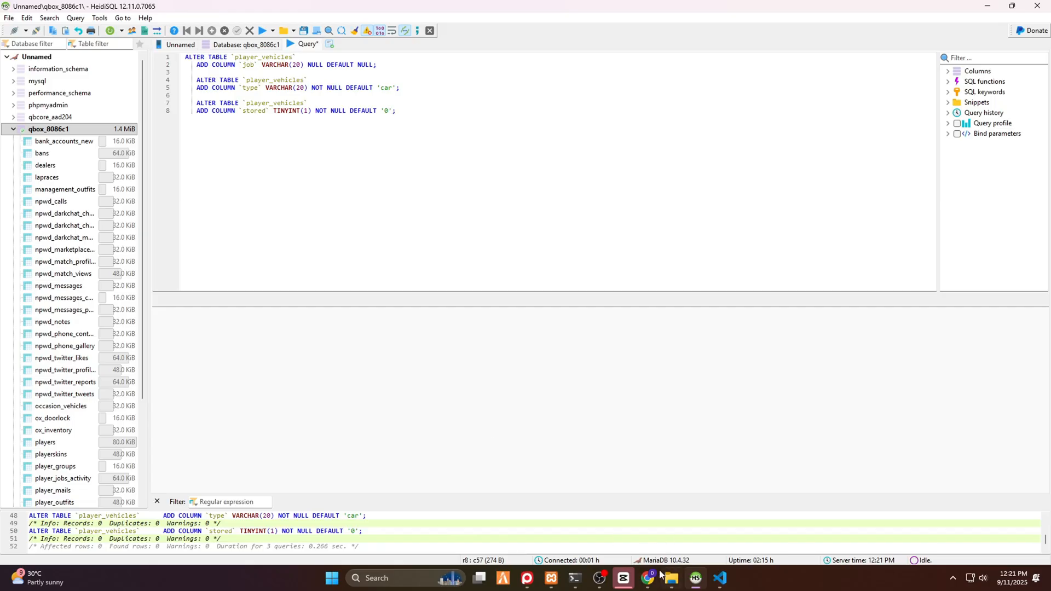
click(575, 577)
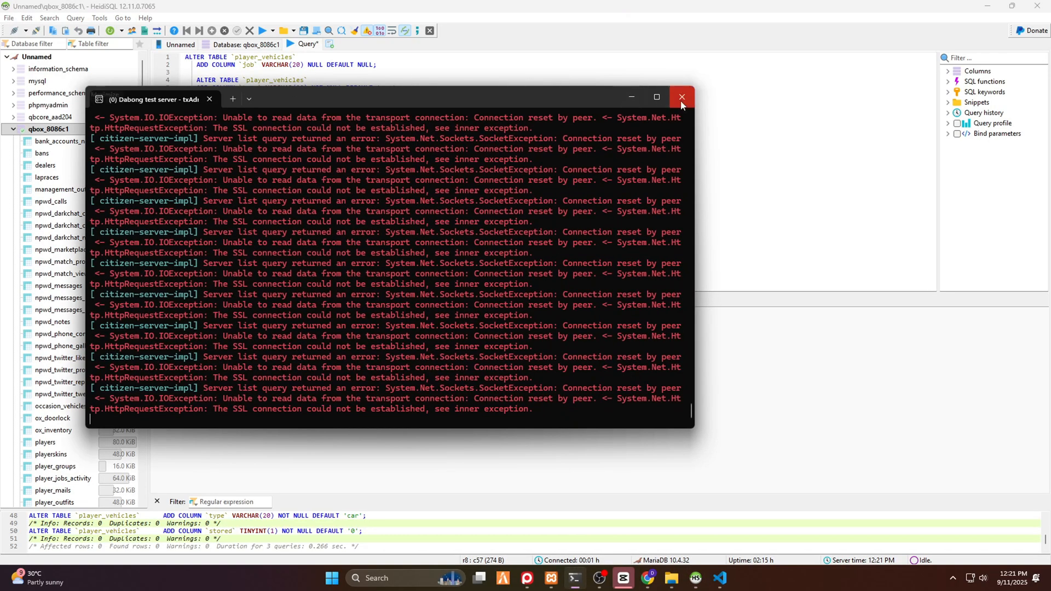
Launch Chrome under a profile, load localhost:40120 and enter txAdmin's Live Console.
right_click(648, 577)
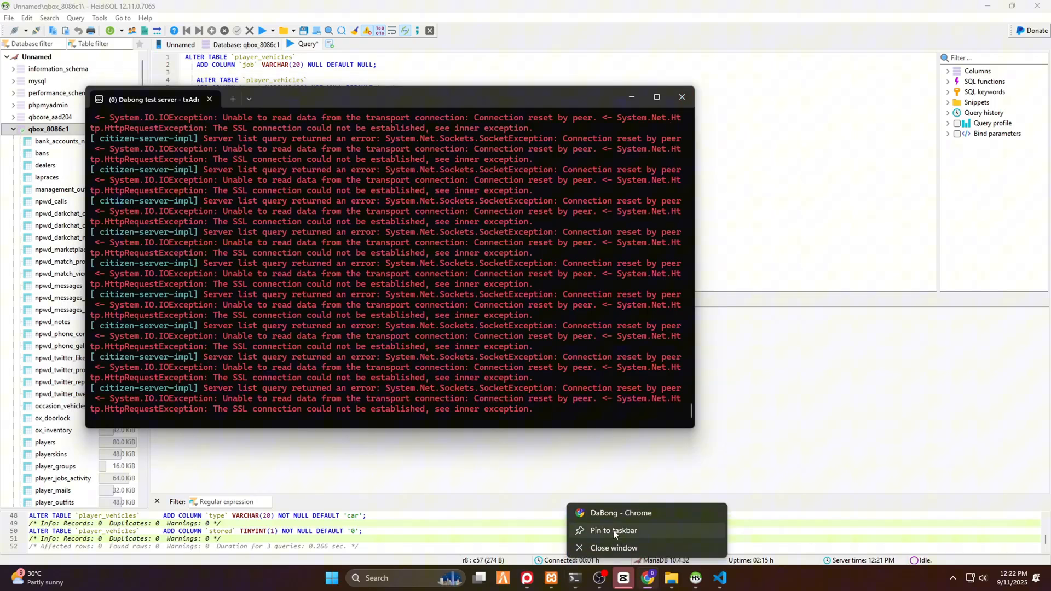
key(Escape)
click(331, 577)
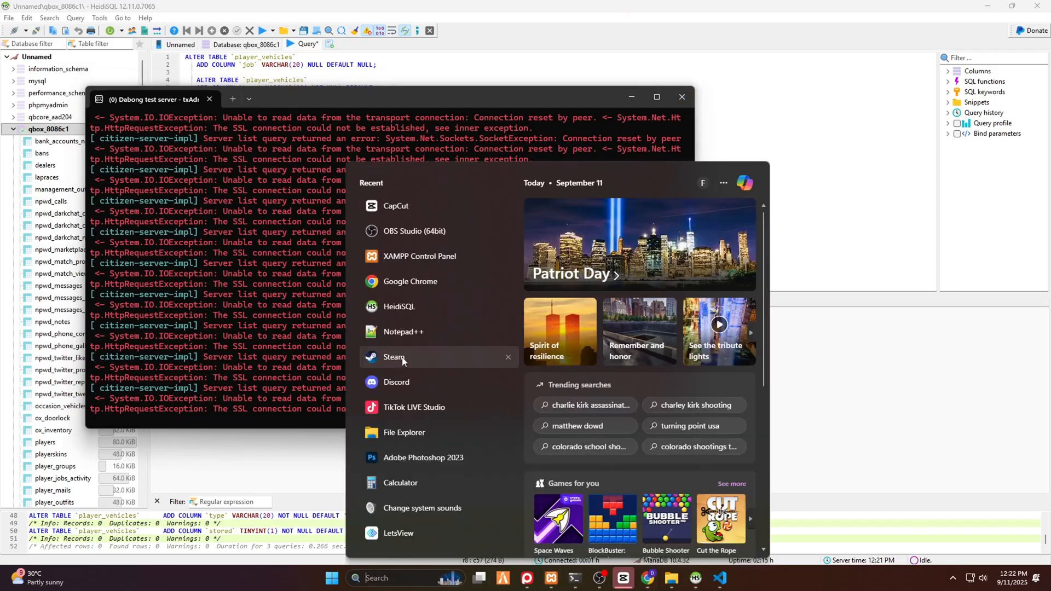
right_click(410, 281)
click(460, 296)
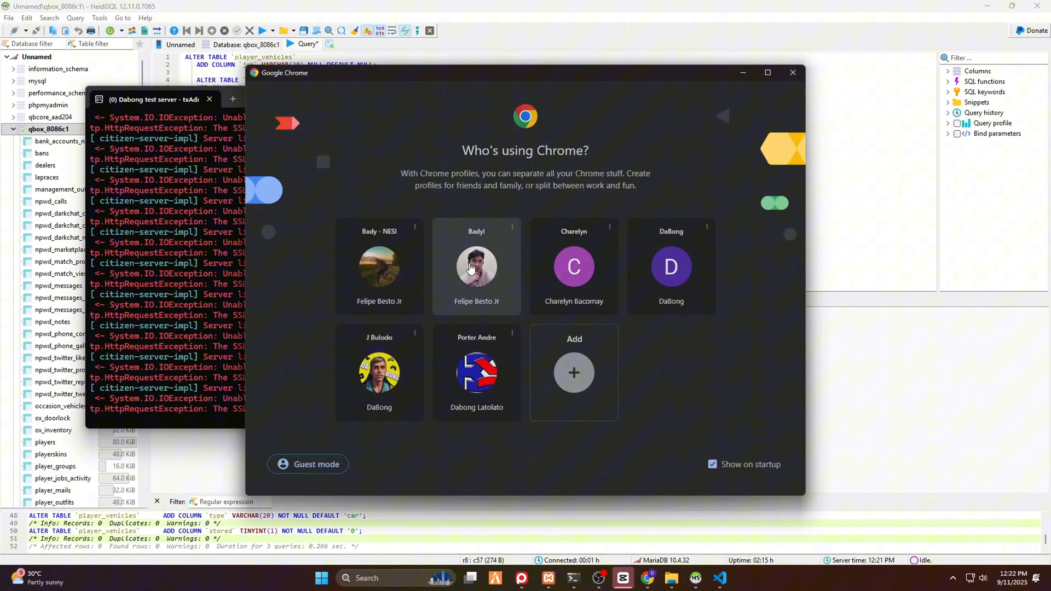
click(475, 387)
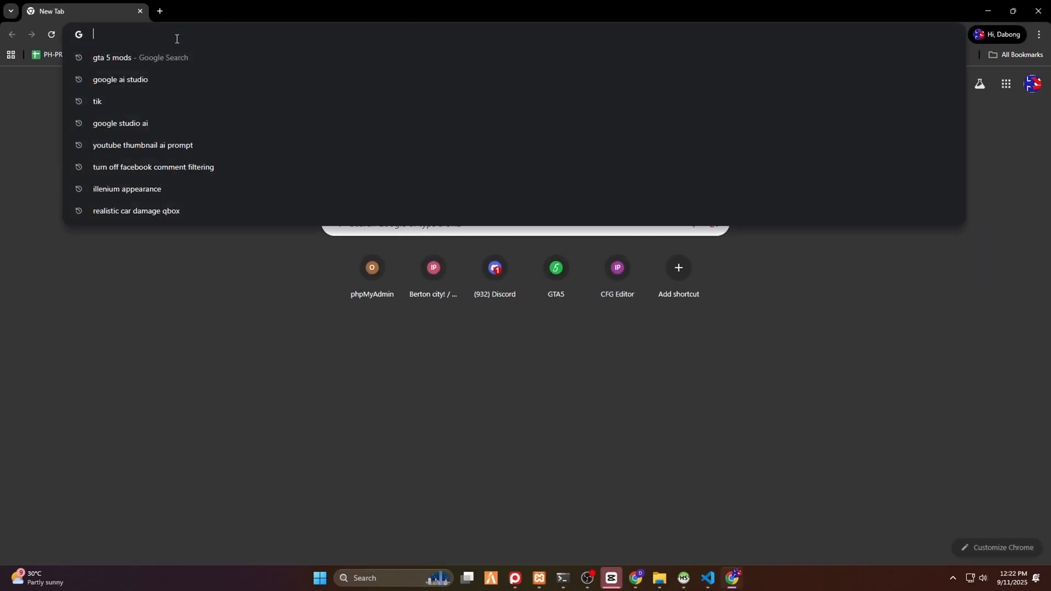
text(localhost:40120)
key(Return)
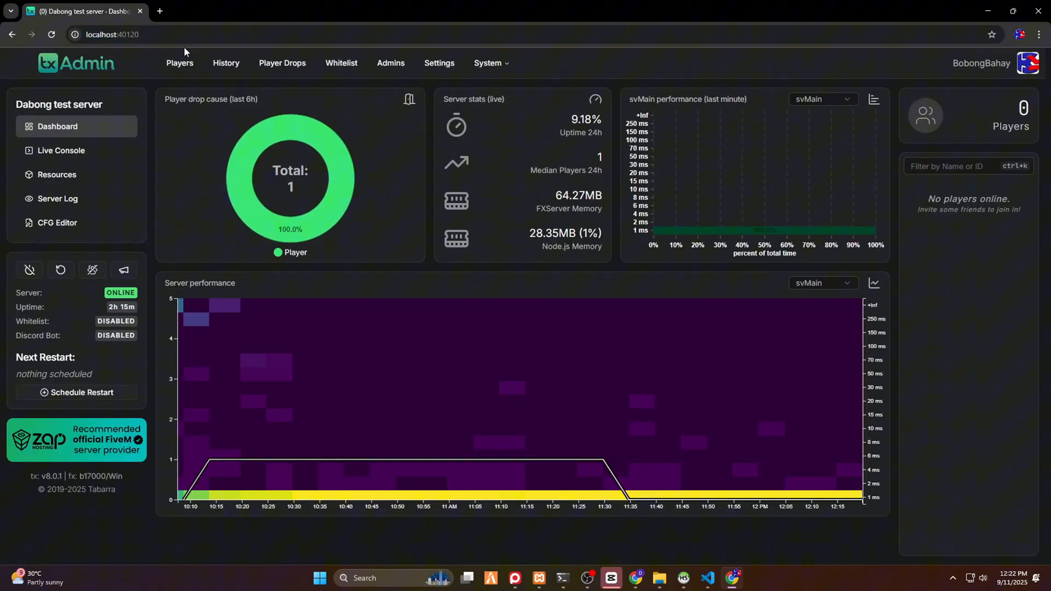
click(61, 150)
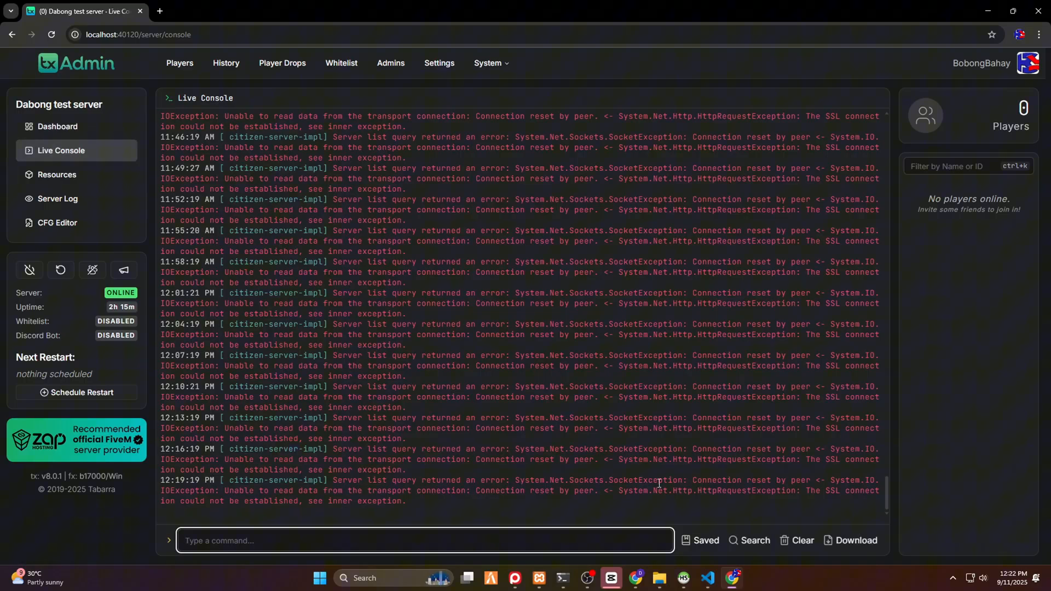
Bring File Explorer up maximized and go into resources › [qbx].
click(659, 578)
click(583, 258)
click(263, 44)
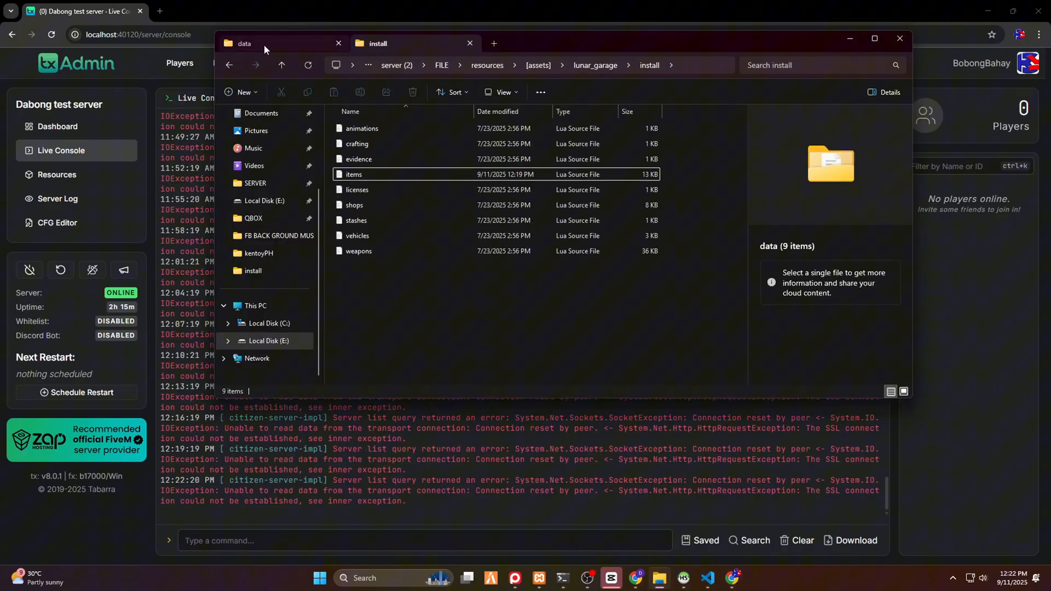
click(529, 65)
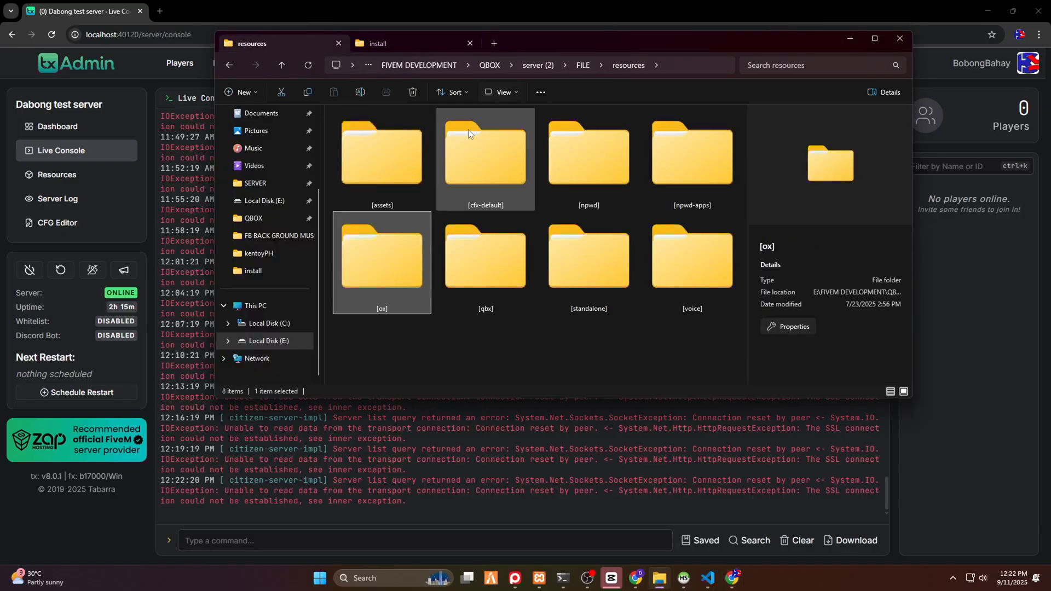
click(472, 262)
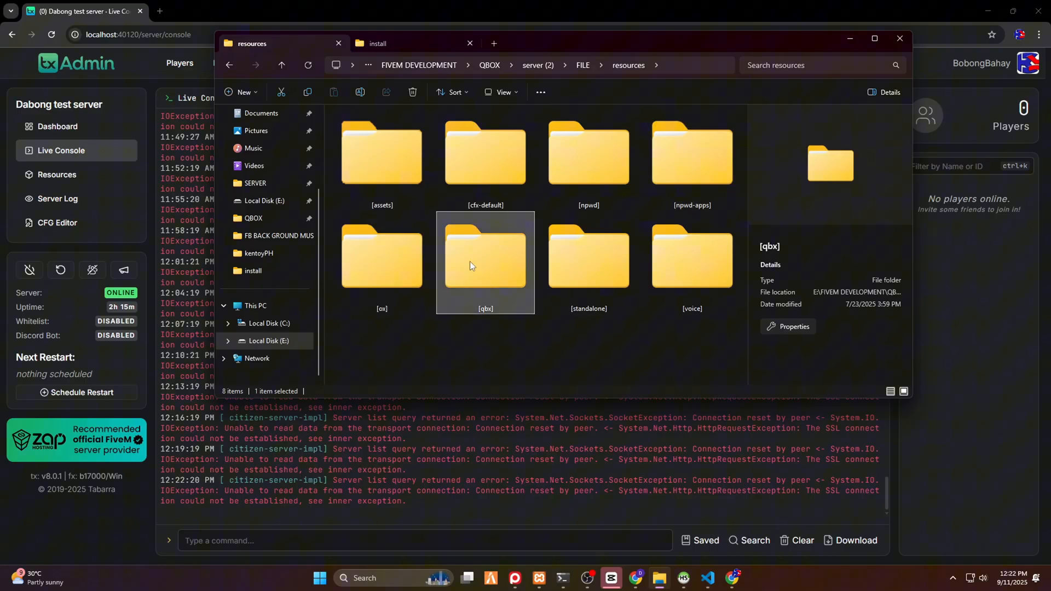
scroll(472, 263, up, 2)
scroll(575, 288, up, 1)
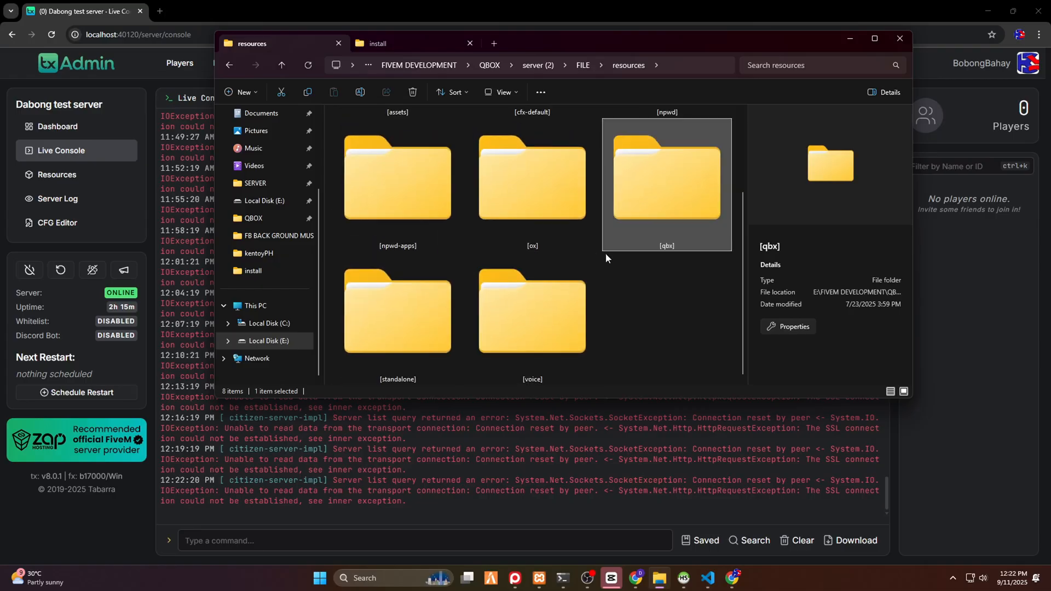
double_click(869, 46)
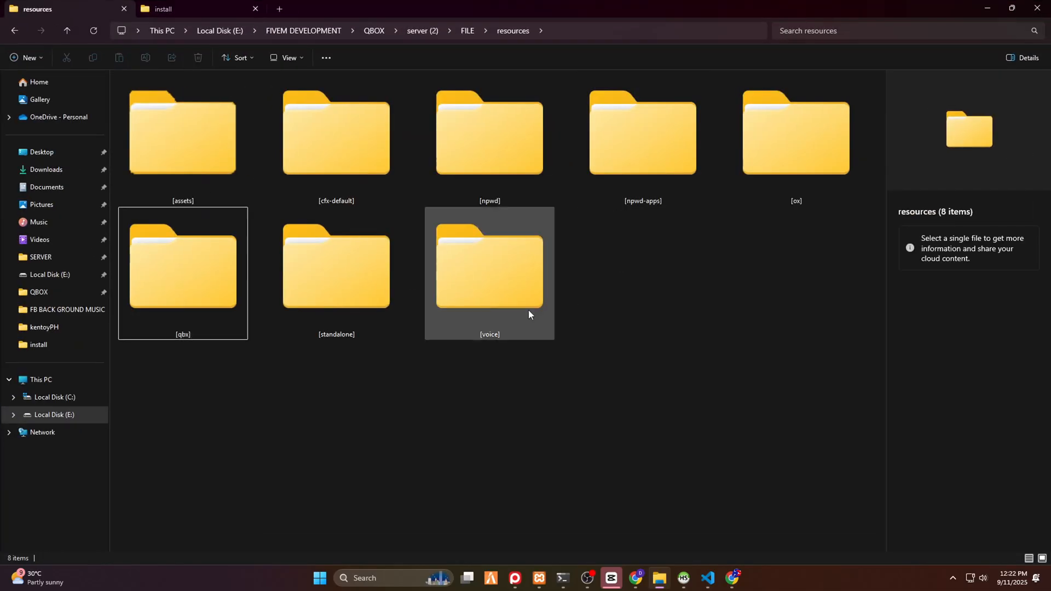
click(184, 316)
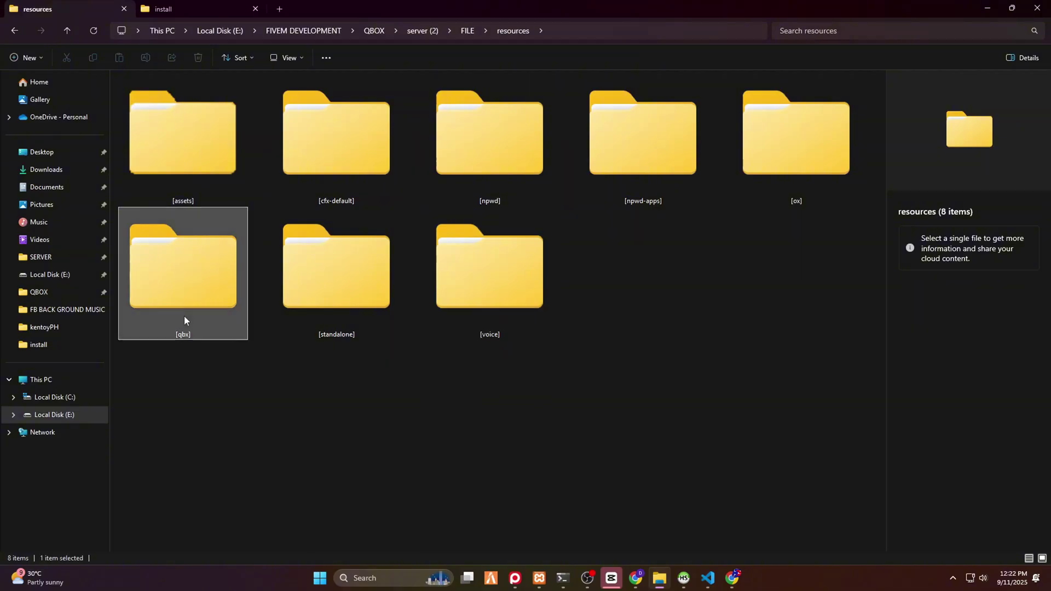
double_click(179, 289)
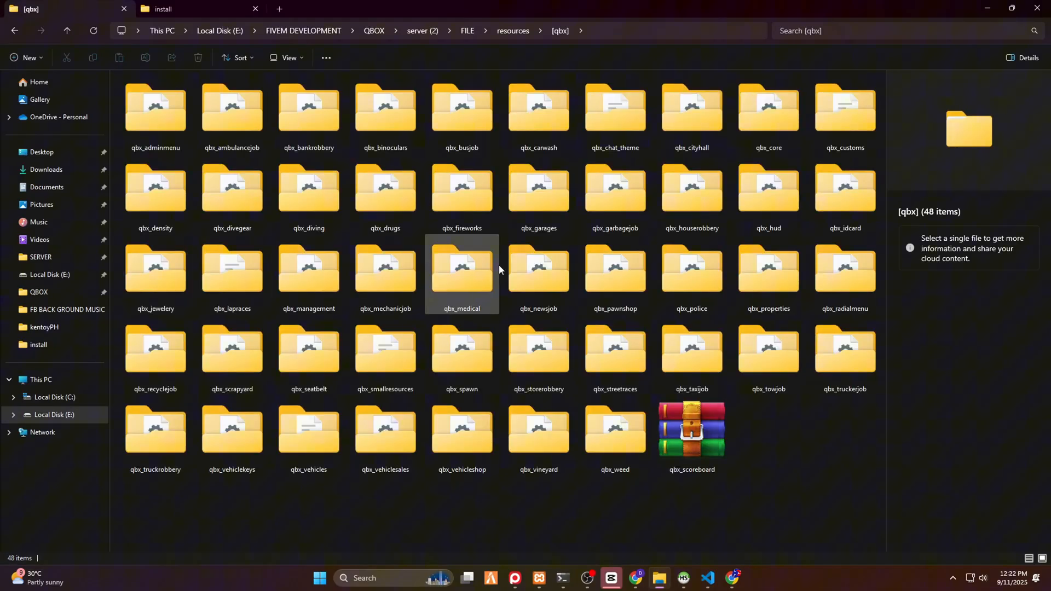
Compress qbx_garages into qbx_garages.rar via WinRAR's Add to archive option.
click(542, 209)
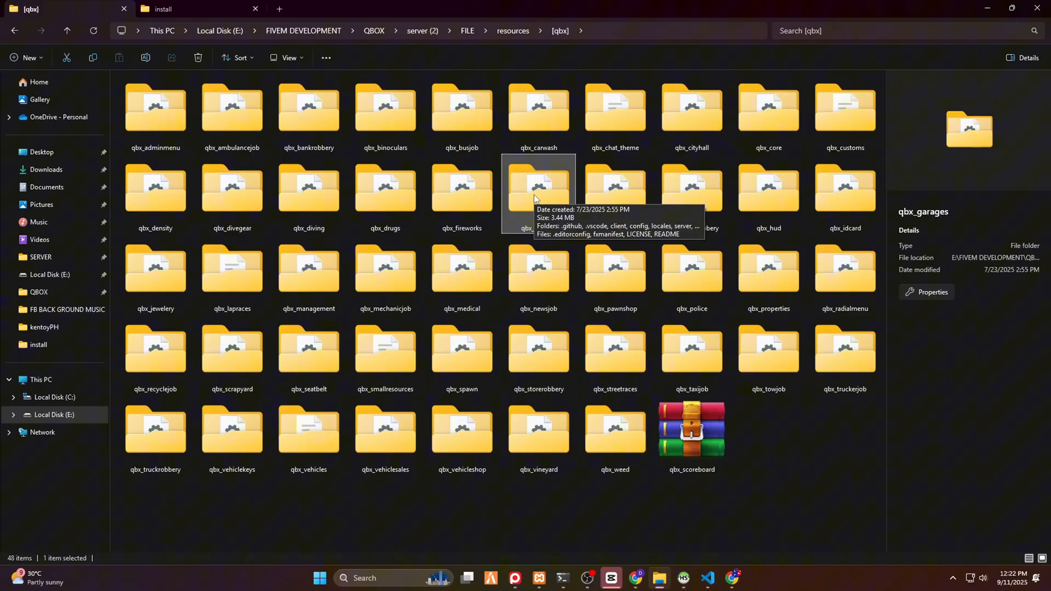
click(636, 189)
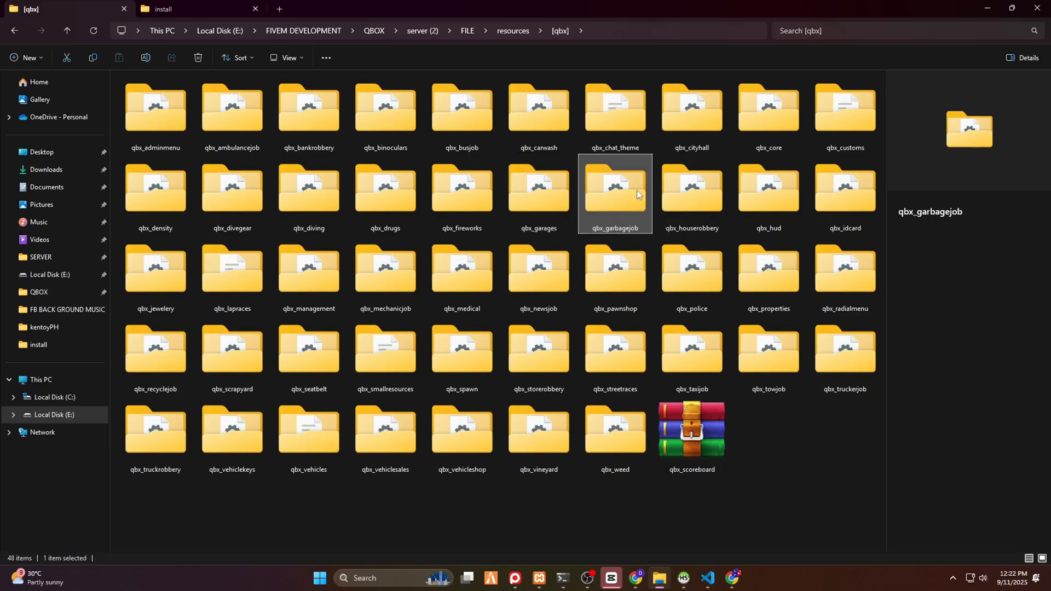
click(533, 191)
right_click(534, 198)
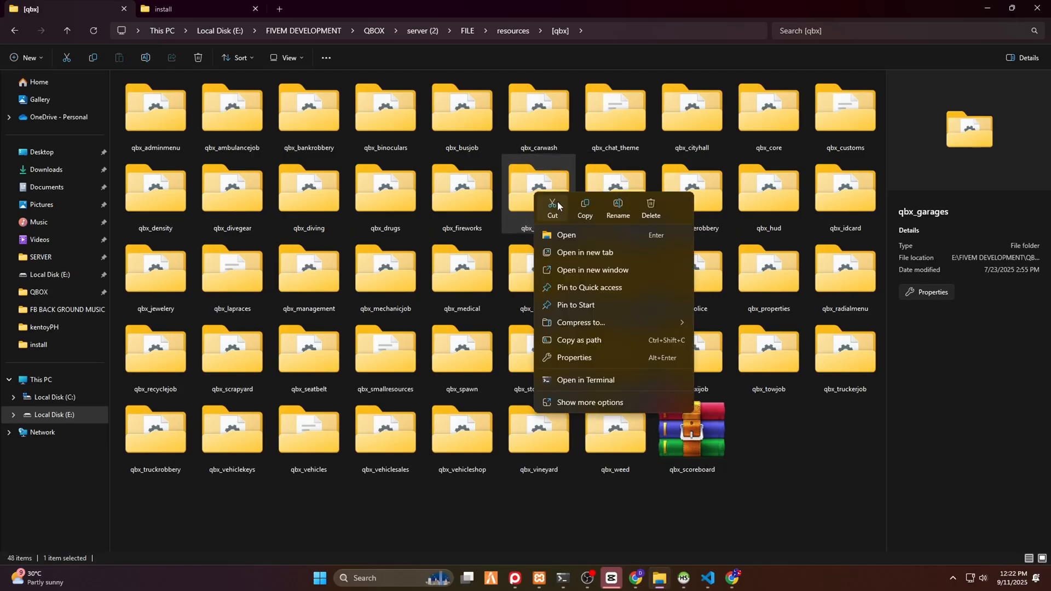
click(590, 402)
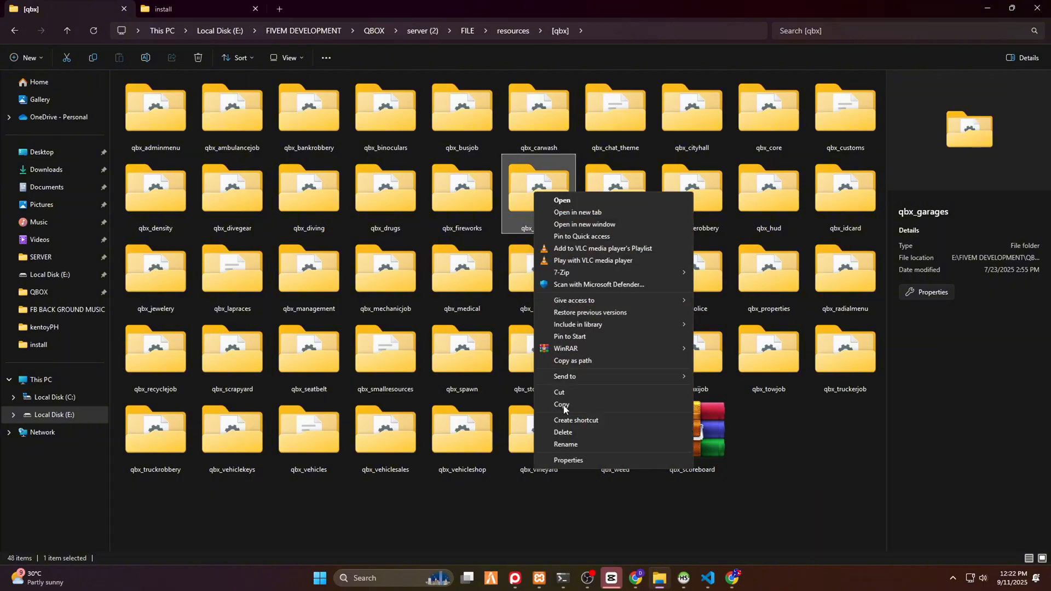
click(563, 404)
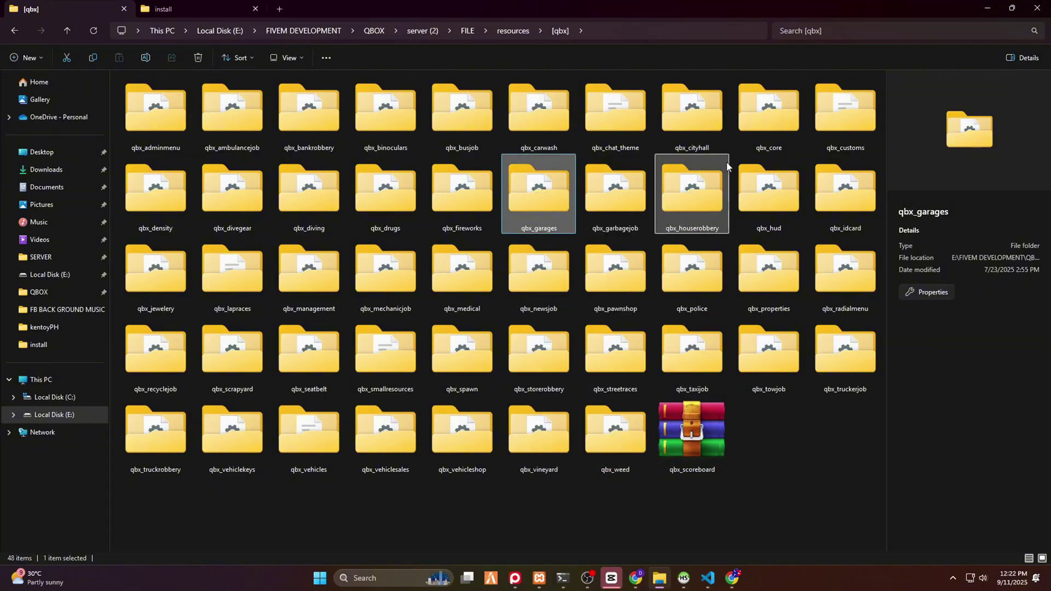
right_click(547, 195)
click(605, 406)
mouse_move(581, 352)
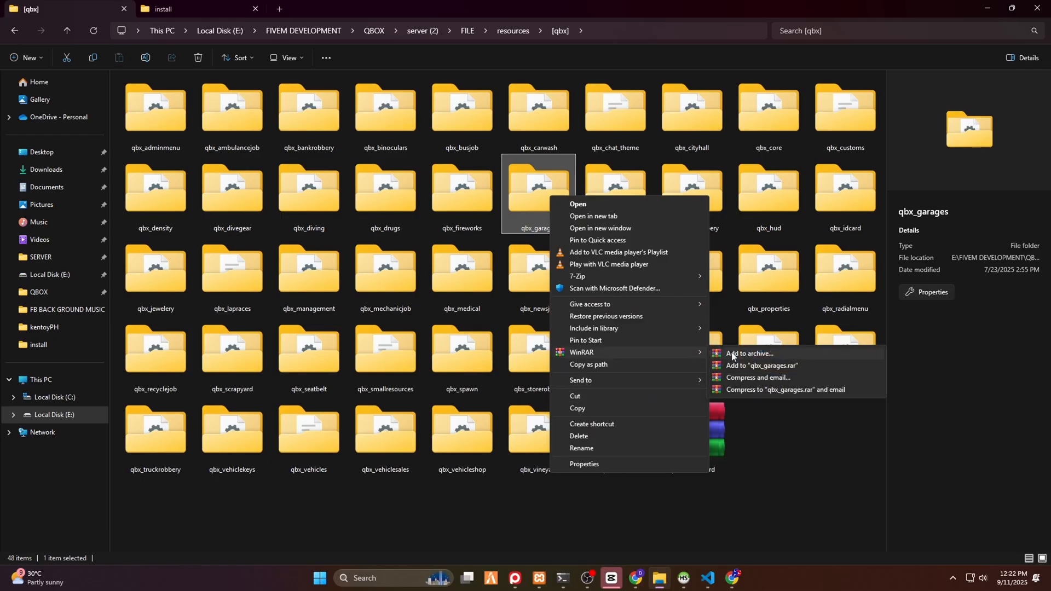
click(745, 367)
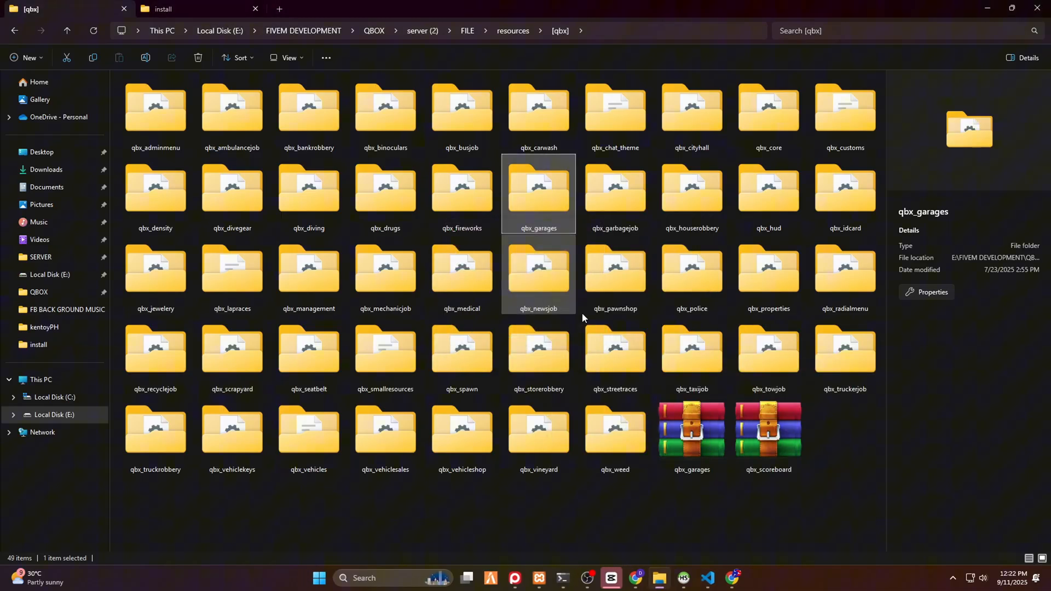
Permanently delete the original qbx_garages folder with Shift+Delete and confirm.
click(787, 427)
click(822, 441)
click(756, 439)
click(554, 213)
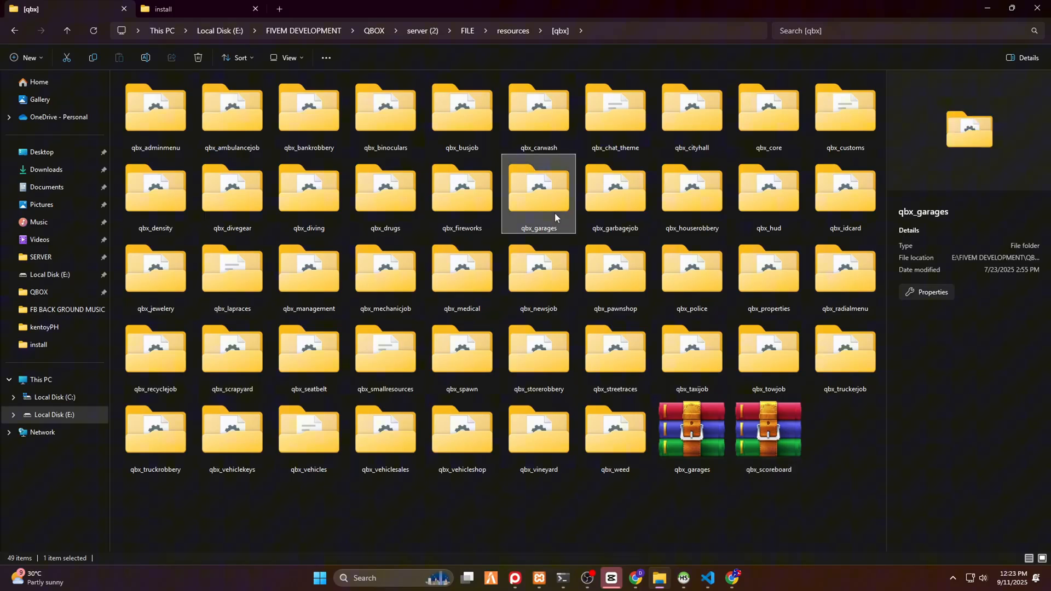
key(shift+Delete)
key(Return)
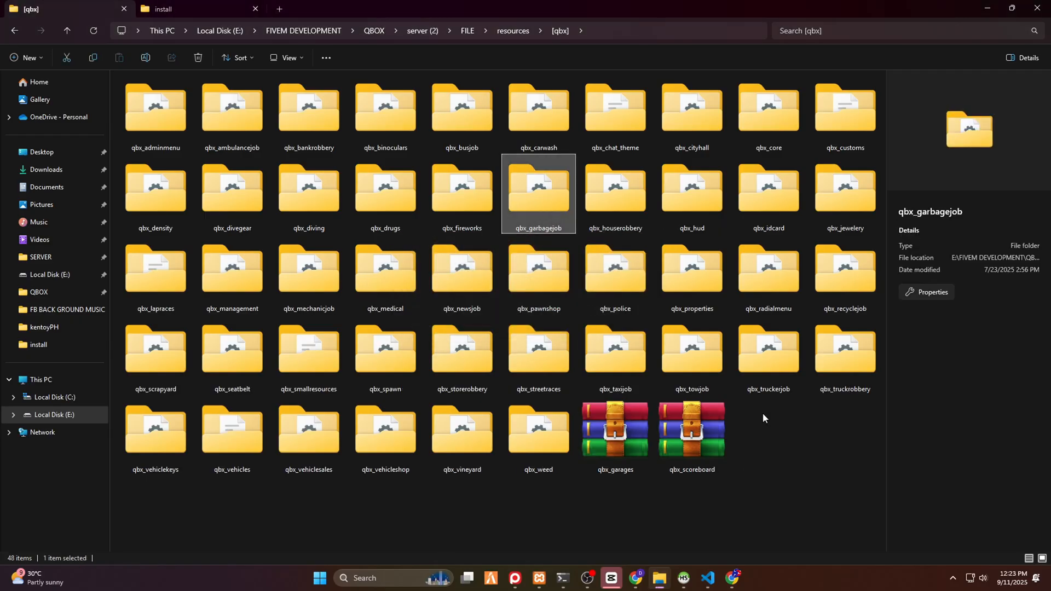
Check the new qbx_garages.rar archive's actions menu and clear the selection.
click(700, 441)
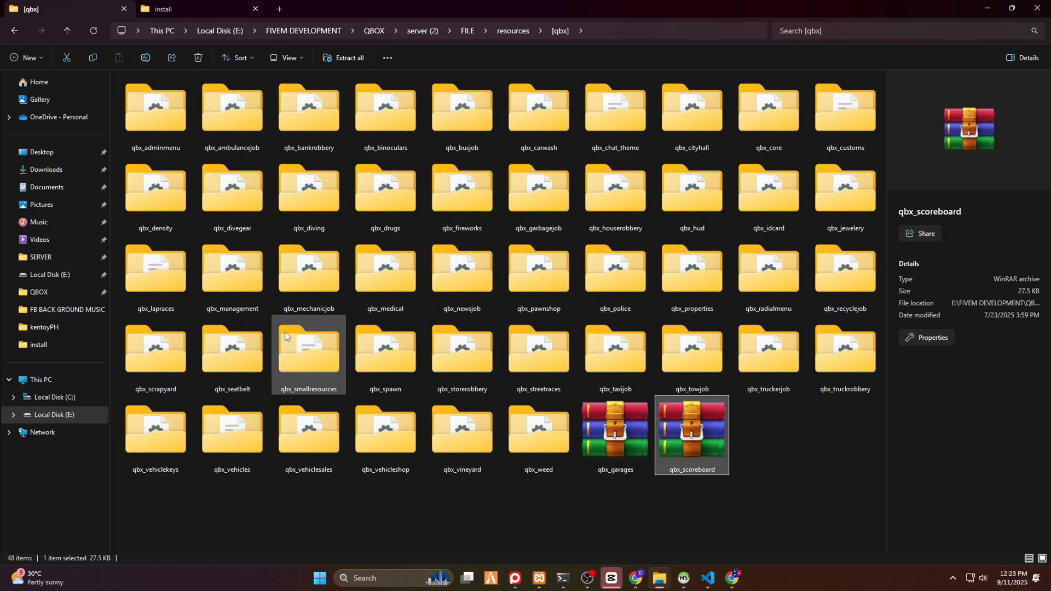
click(787, 427)
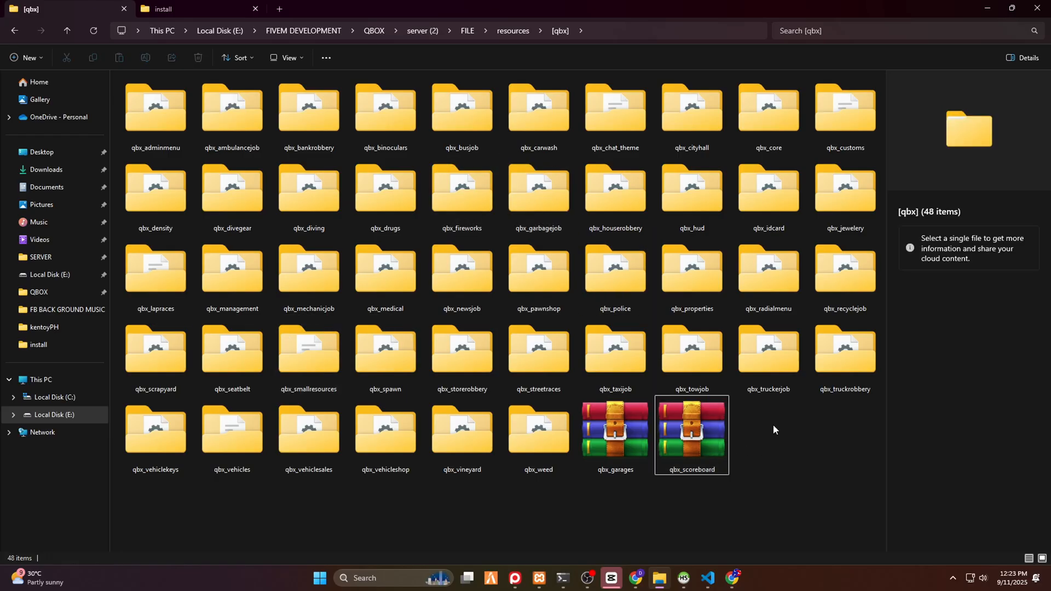
click(715, 436)
click(616, 447)
right_click(600, 450)
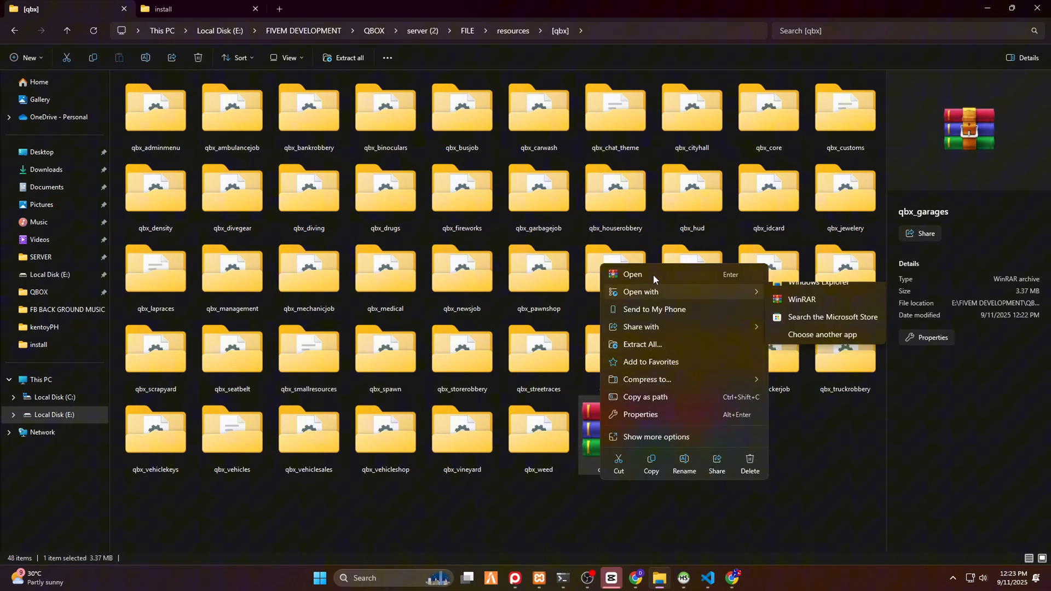
click(589, 530)
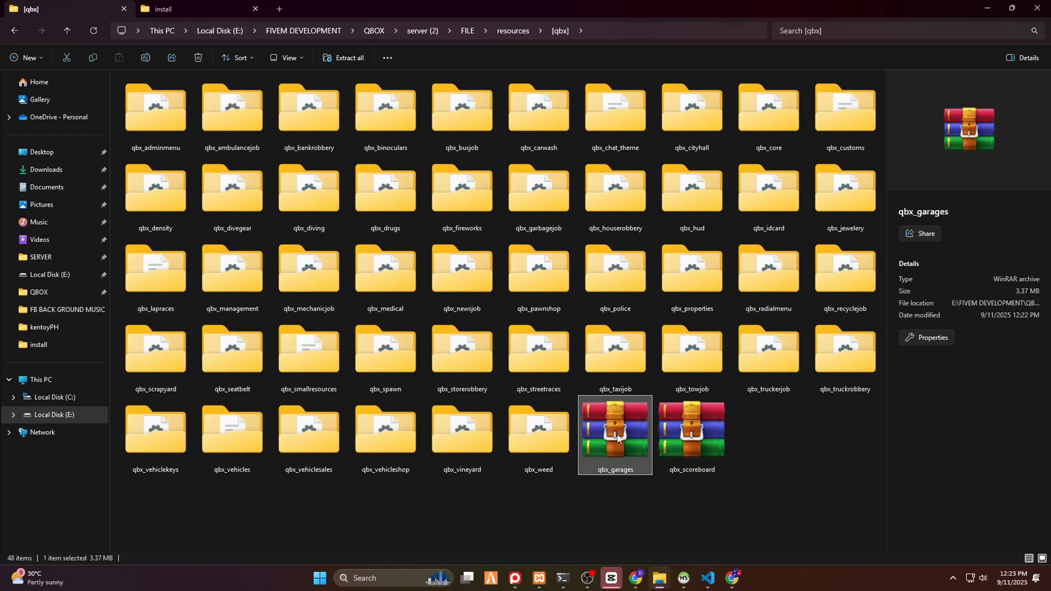
click(487, 528)
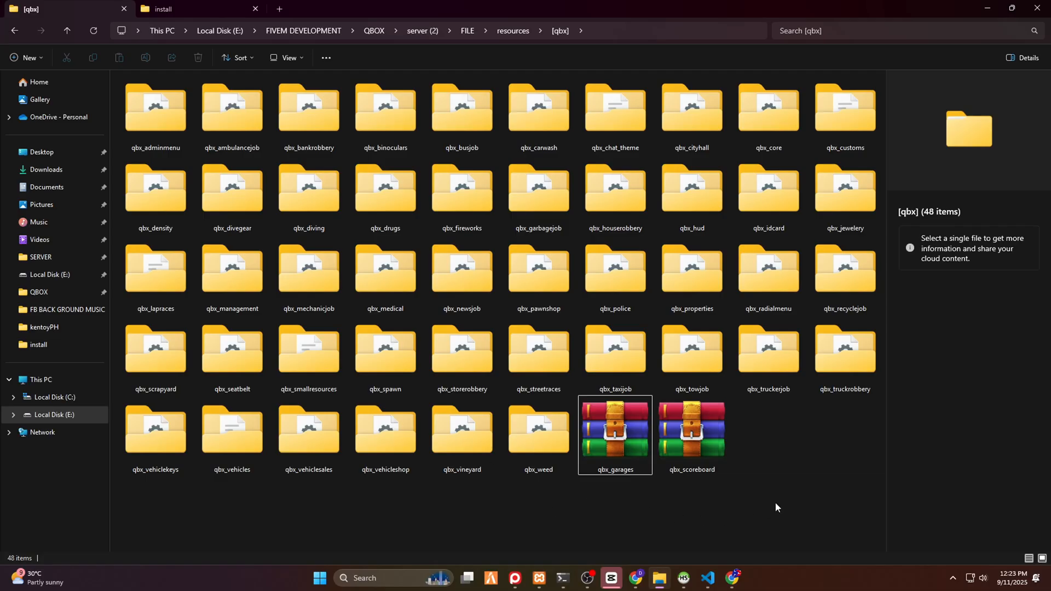
Confirm lunar_garage sits in [assets], return to resources and switch back to the txAdmin console.
click(14, 30)
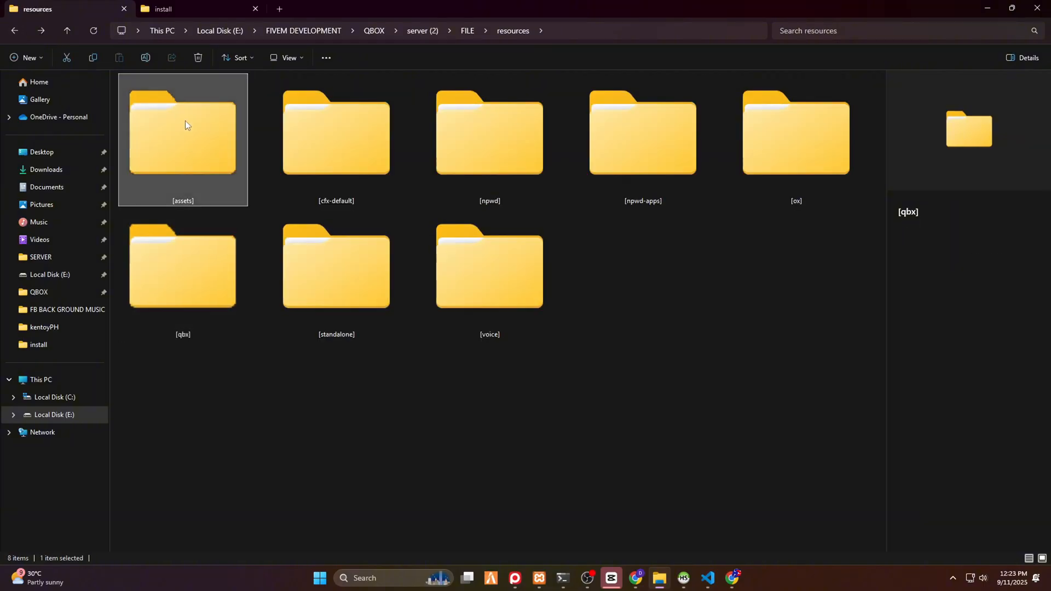
double_click(182, 136)
click(149, 187)
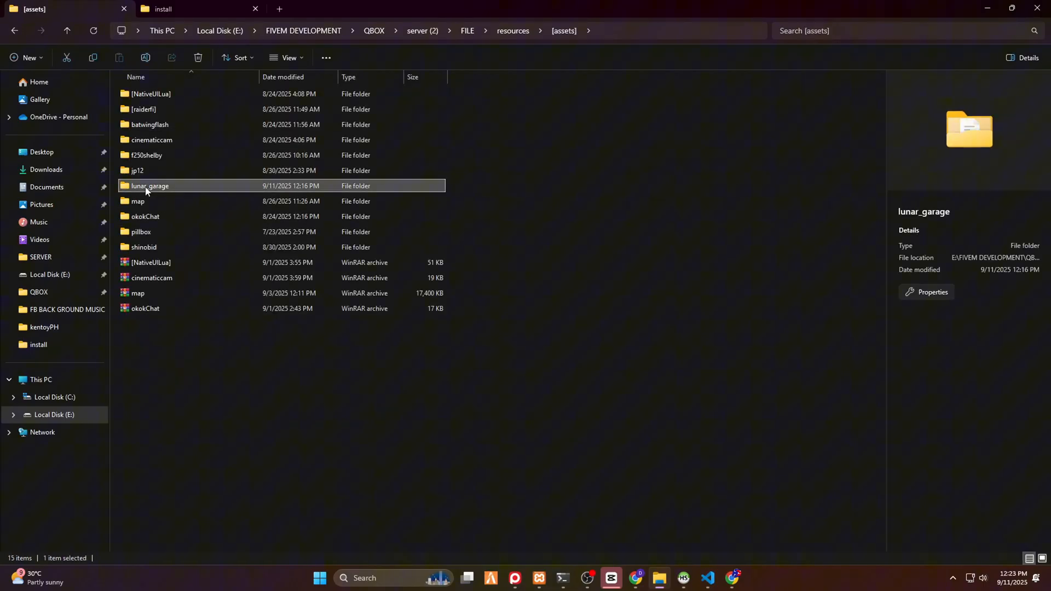
mouse_move(149, 187)
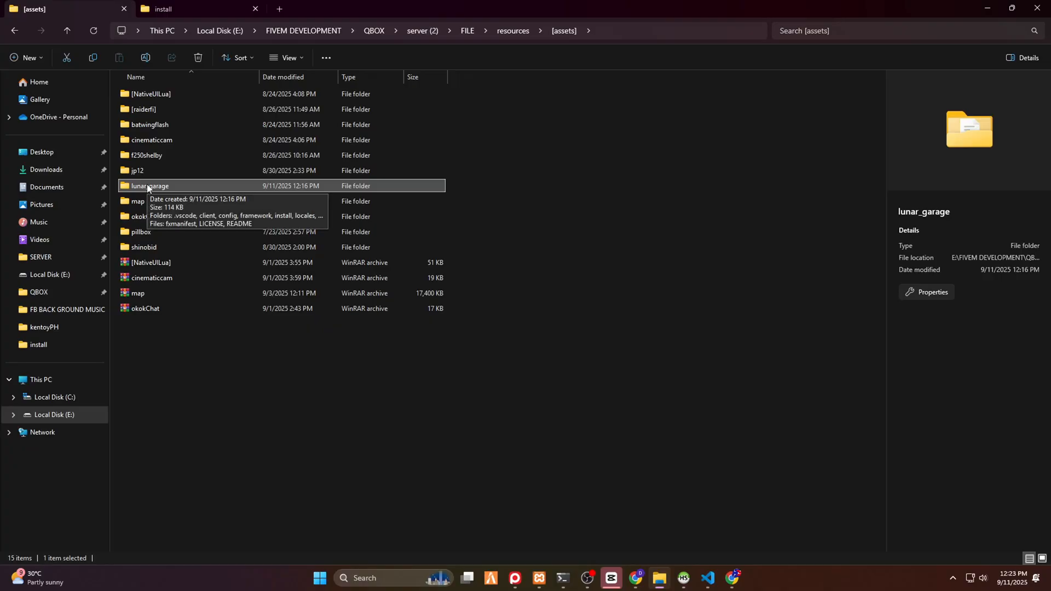
click(203, 399)
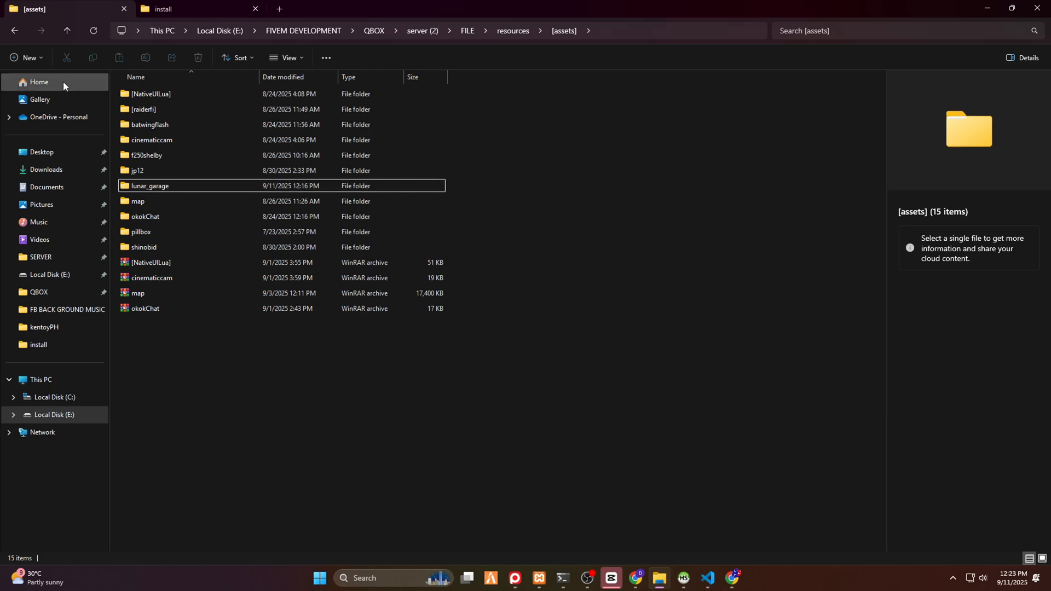
click(21, 30)
click(635, 302)
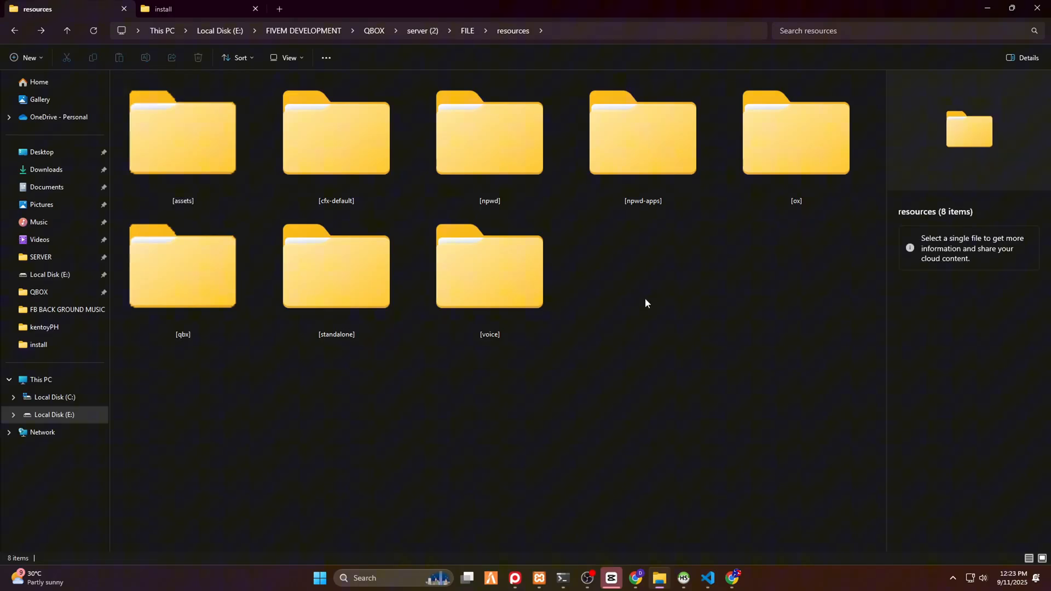
click(733, 578)
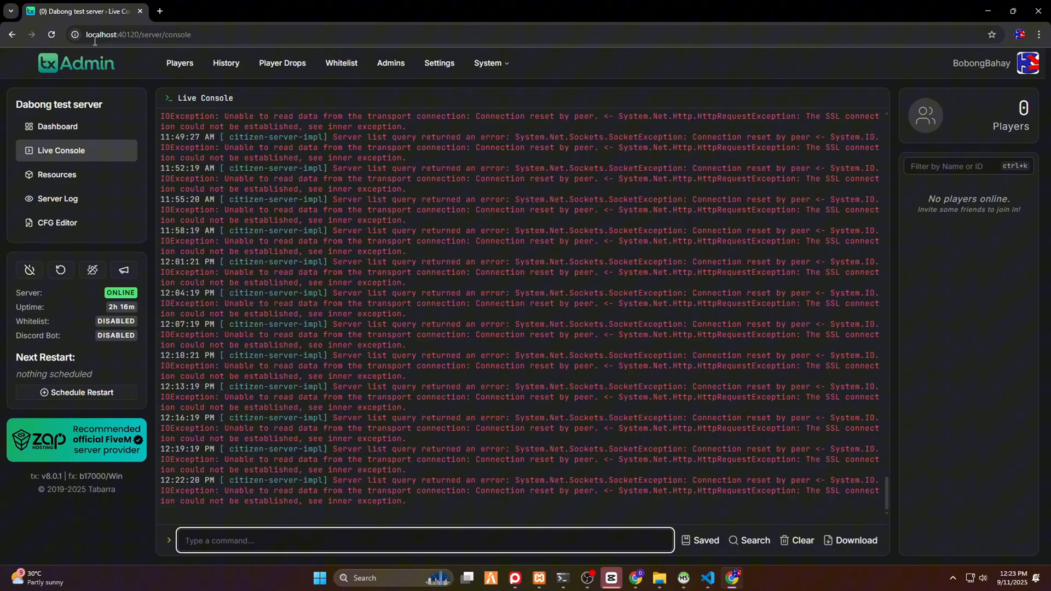
Restart the Dabong test server from the txAdmin sidebar and confirm the restart.
click(198, 34)
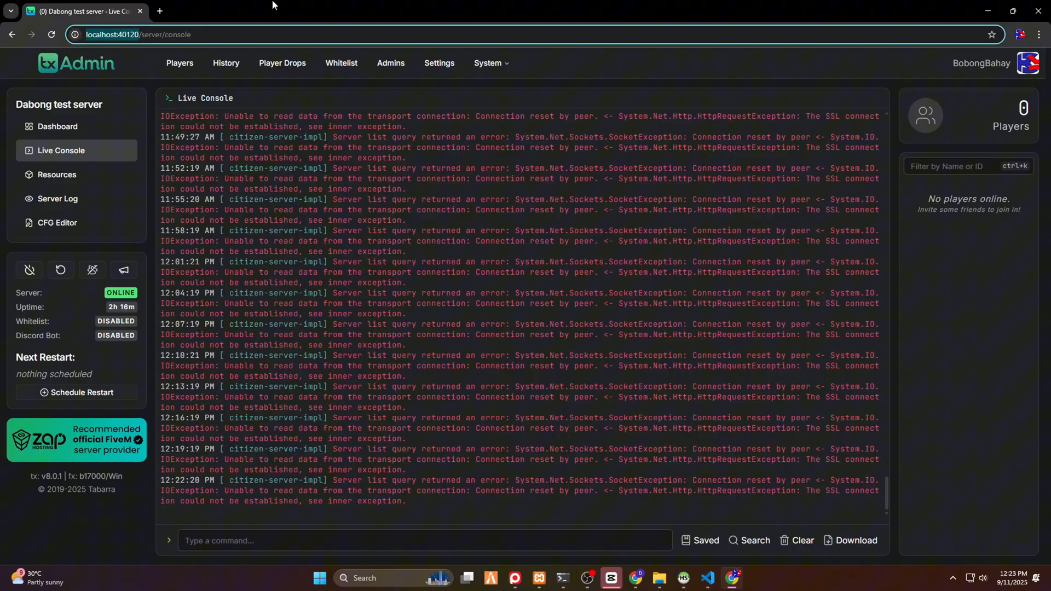
click(59, 271)
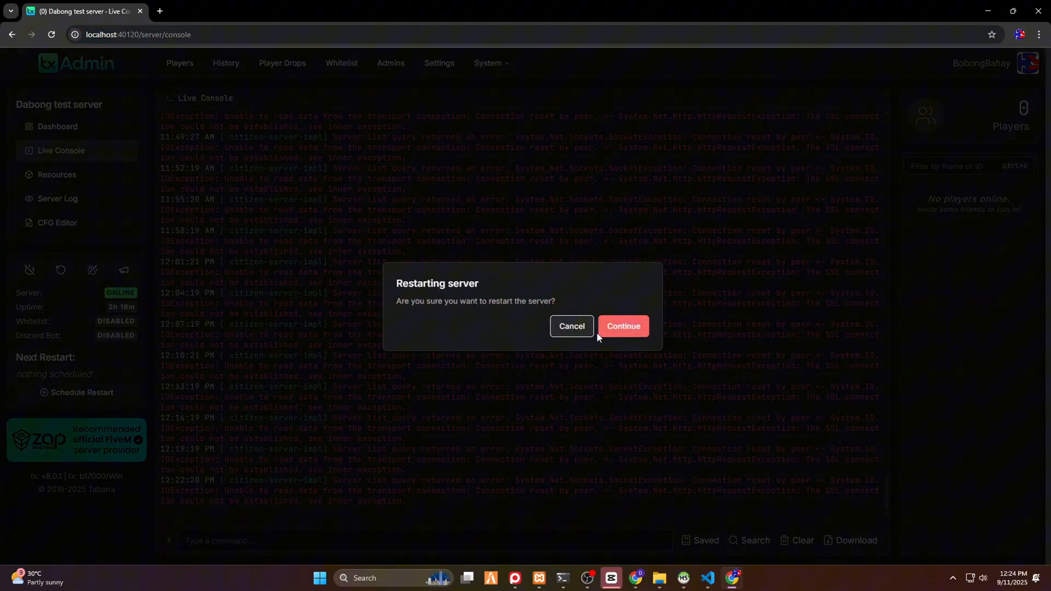
click(624, 326)
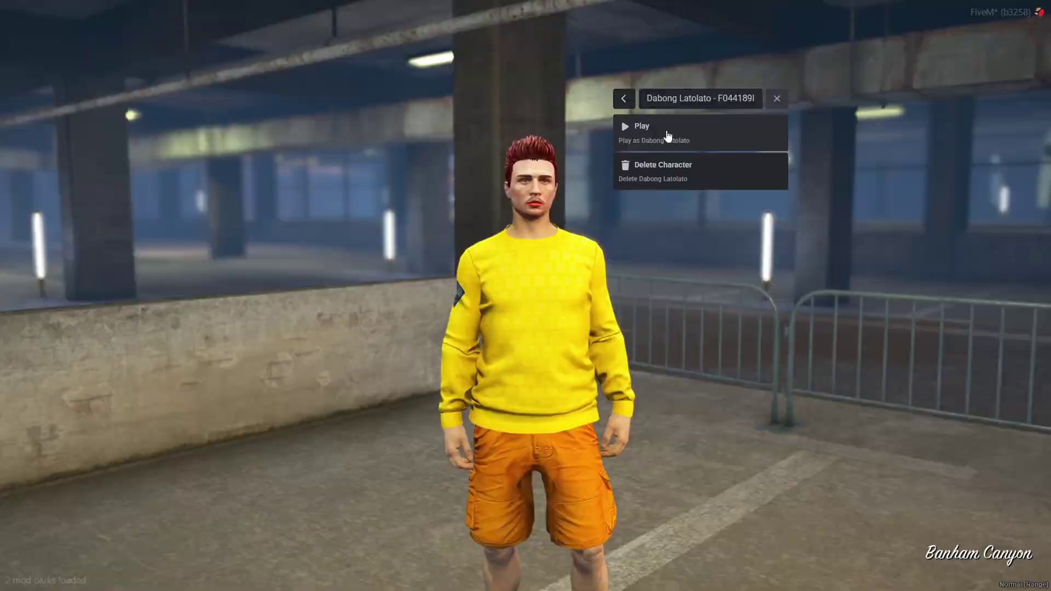
Spawn in and set a waypoint on a Garage blip from the full pause map.
click(667, 131)
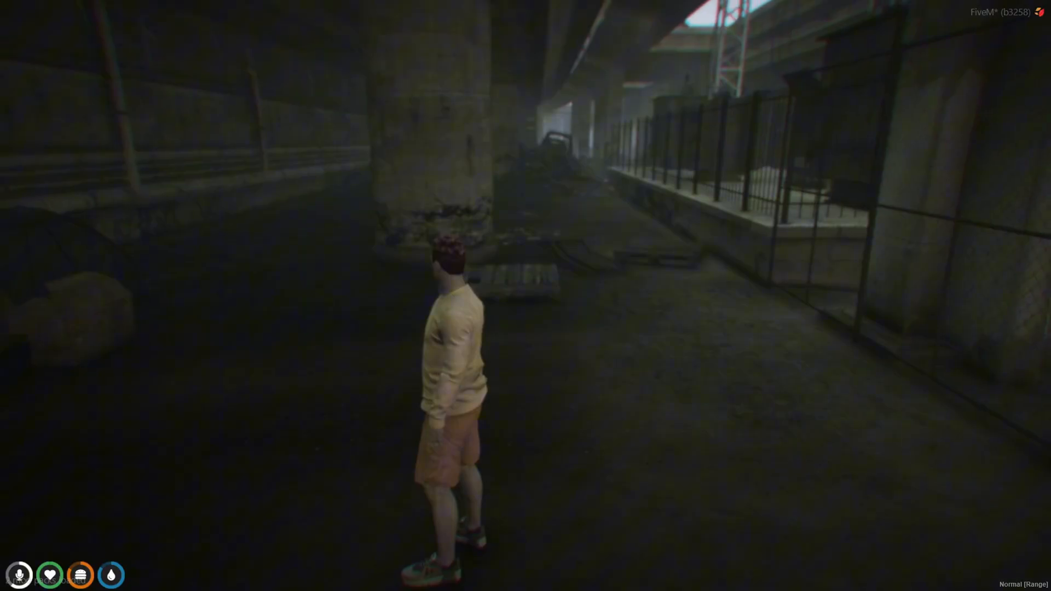
key(Escape)
key(Return)
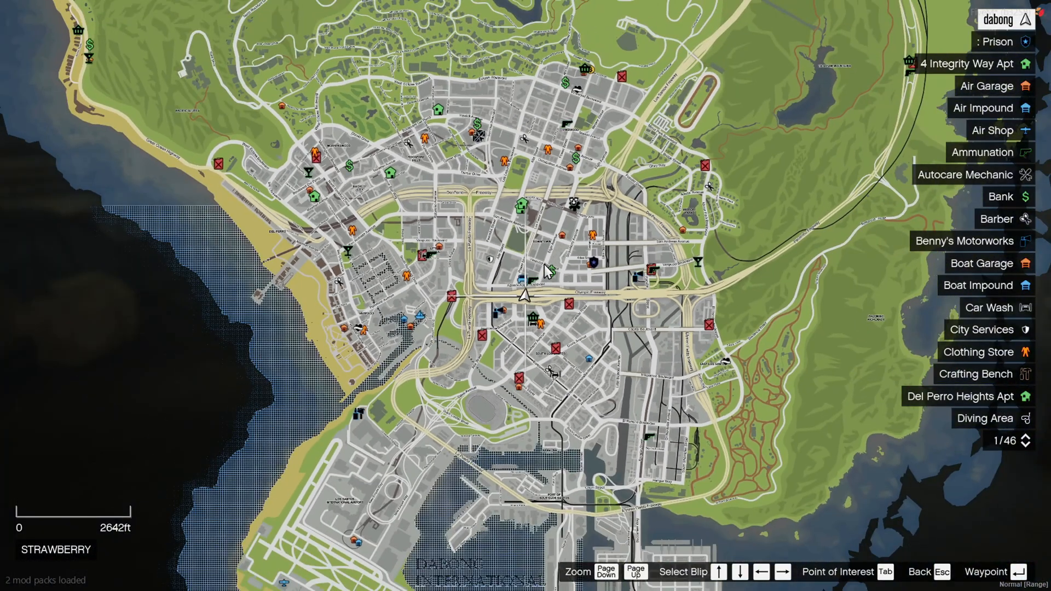
click(565, 240)
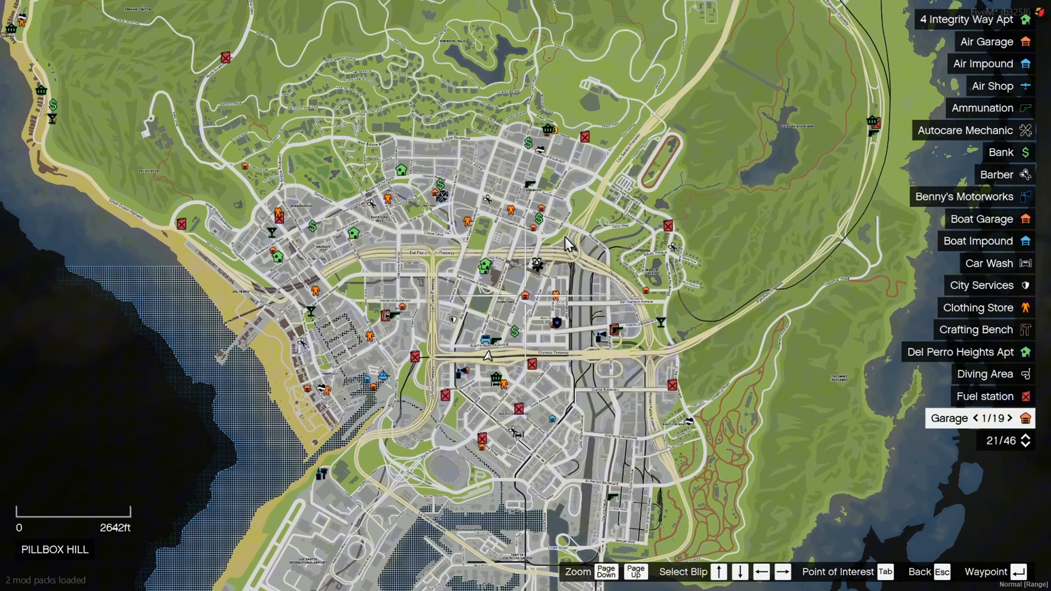
key(Return)
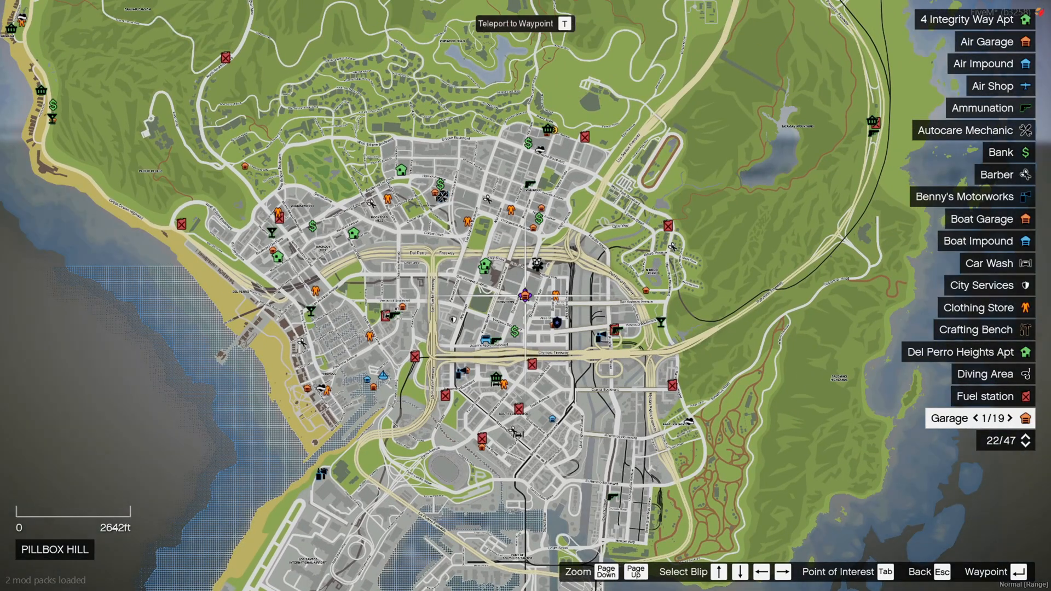
key(Escape)
key(Escape)
Walk across the Pillbox Hill parking lot and bring up the lunar_garage vehicle menu.
key(w)
key(w)
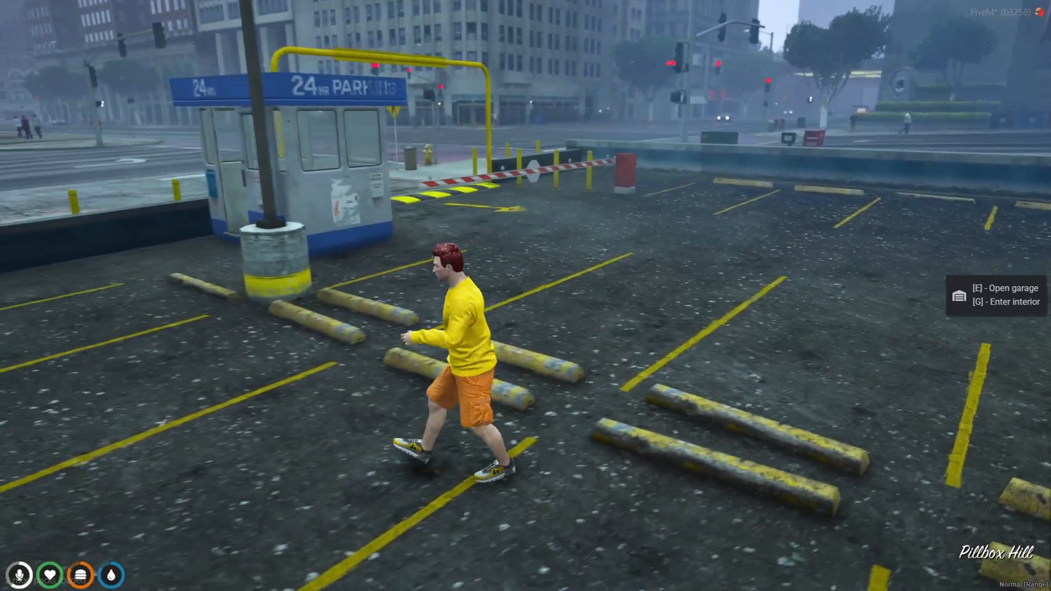
key(w)
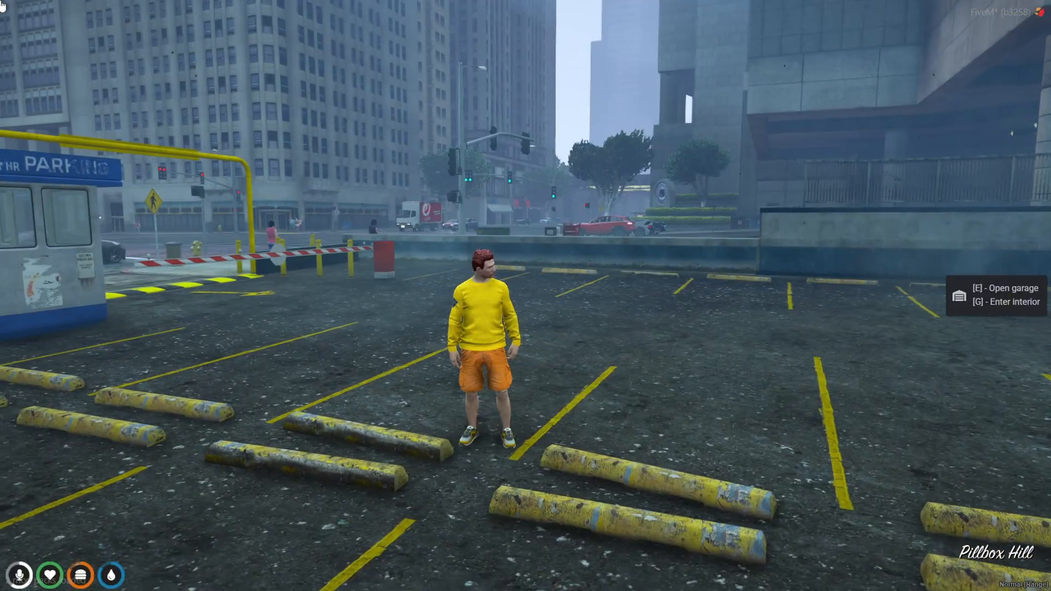
key(e)
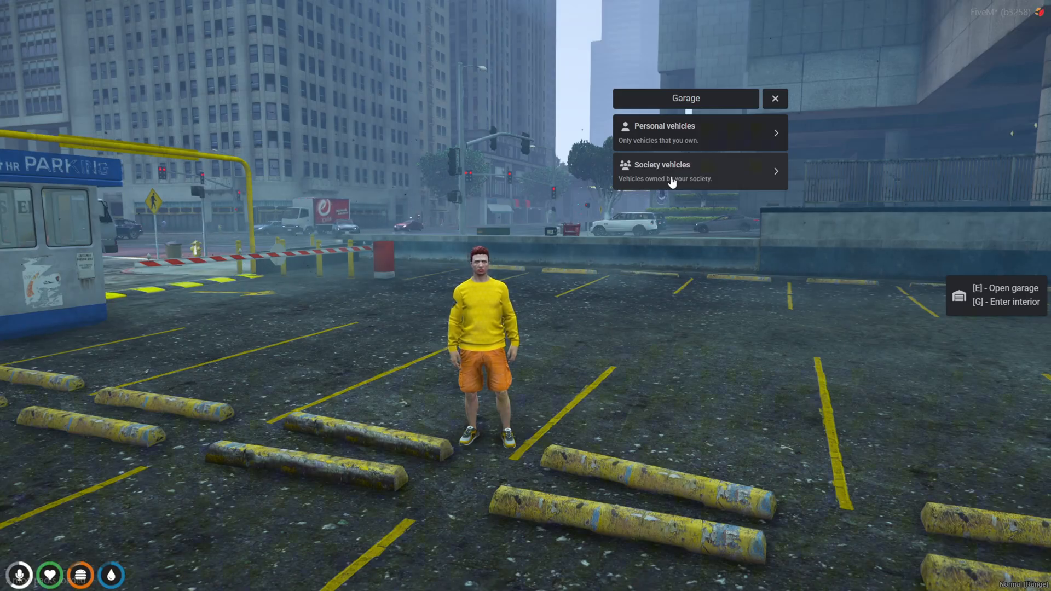
click(668, 133)
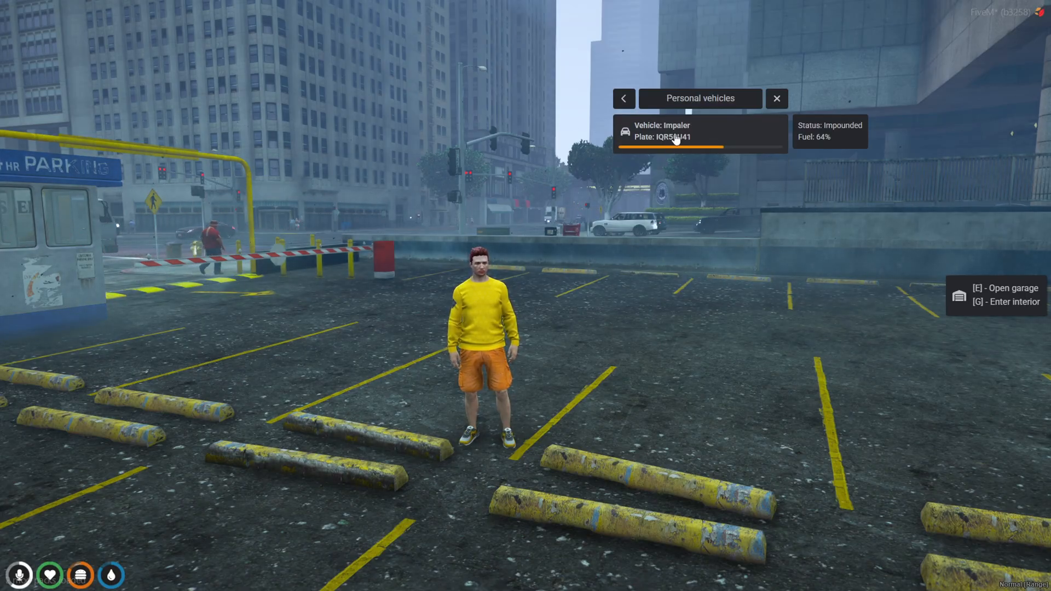
click(775, 99)
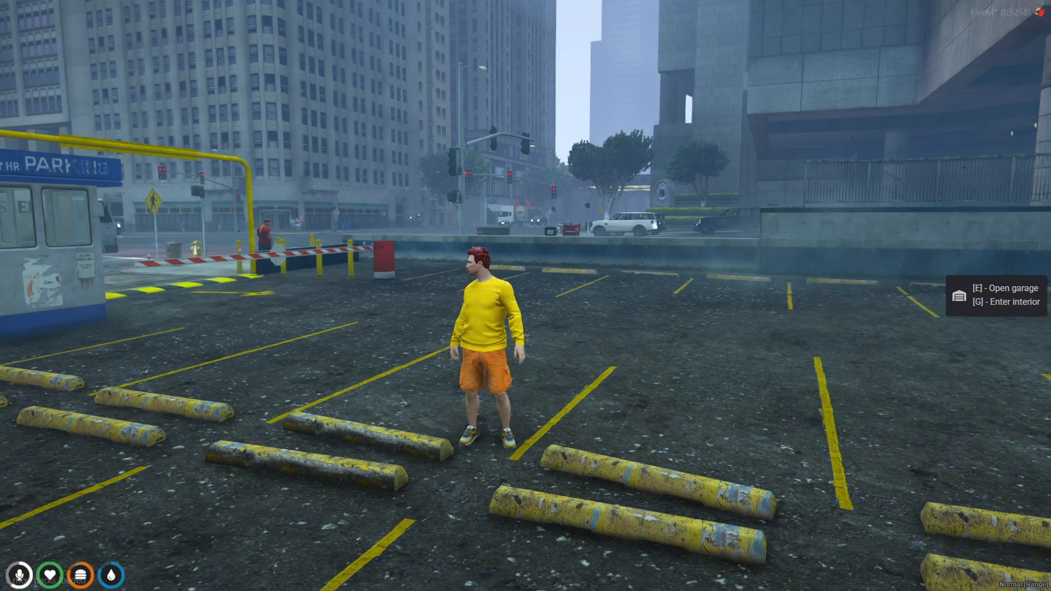
key(e)
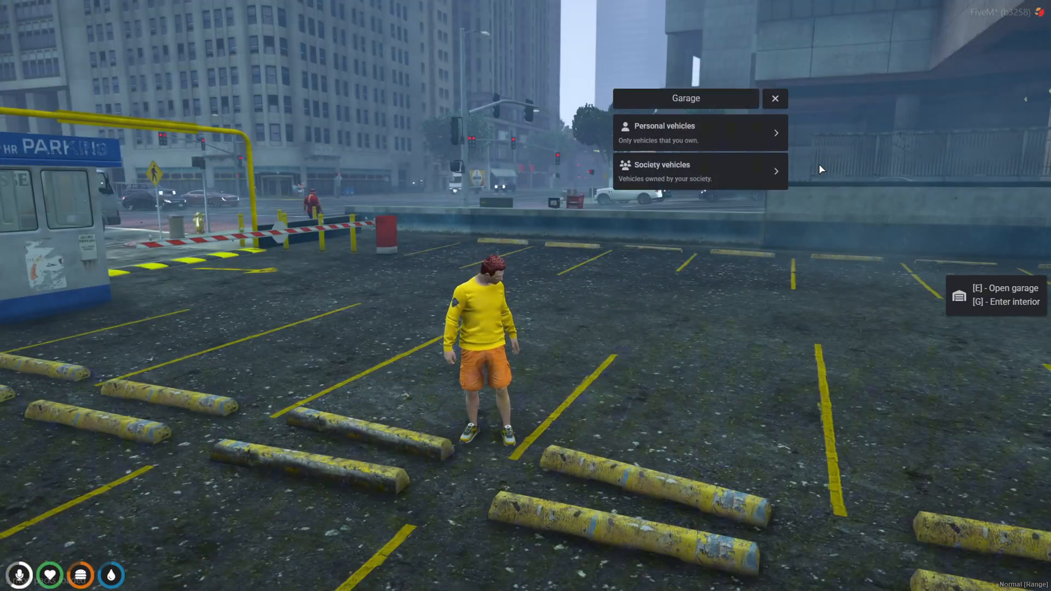
click(697, 145)
click(682, 152)
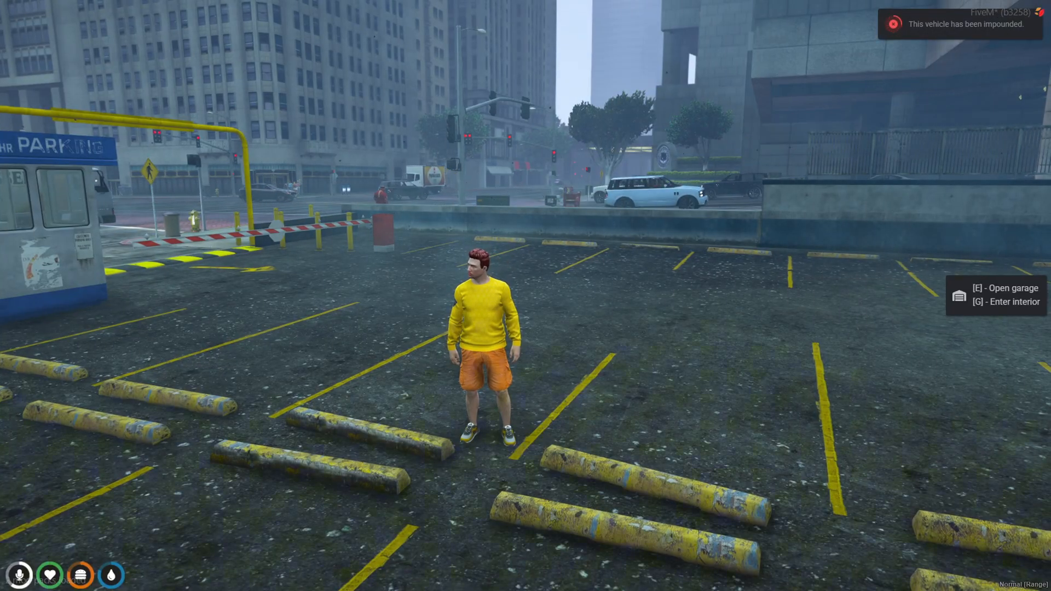
key(e)
click(690, 141)
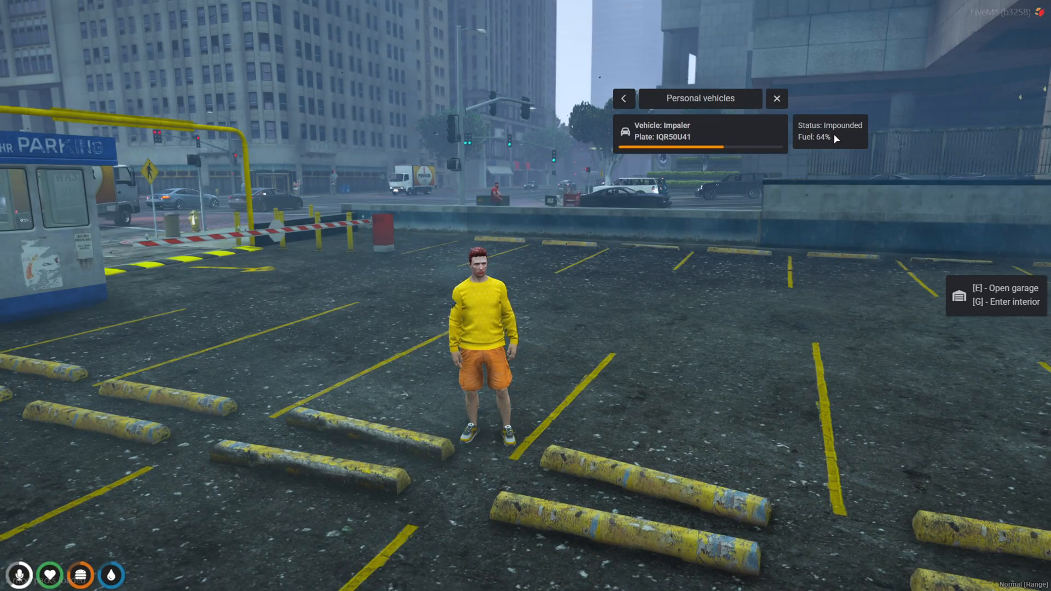
key(Escape)
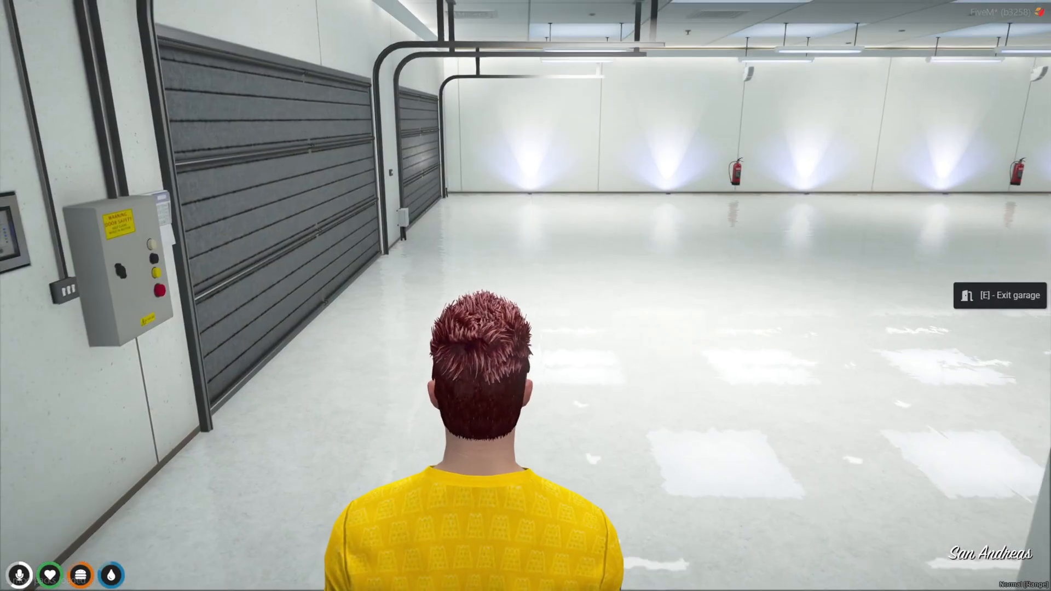
drag(525, 295, 739, 296)
key(w)
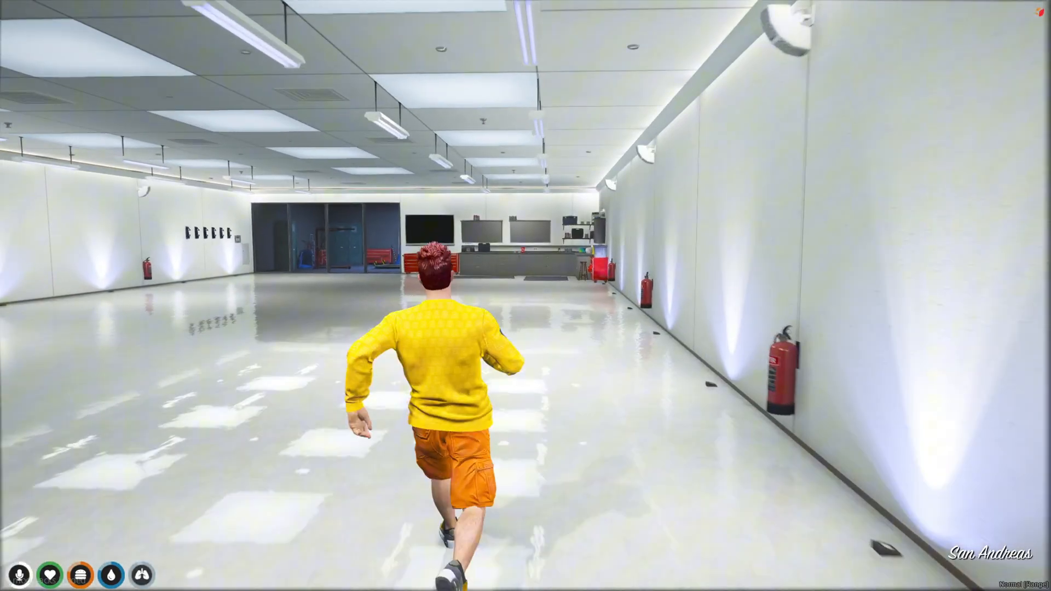
key(w)
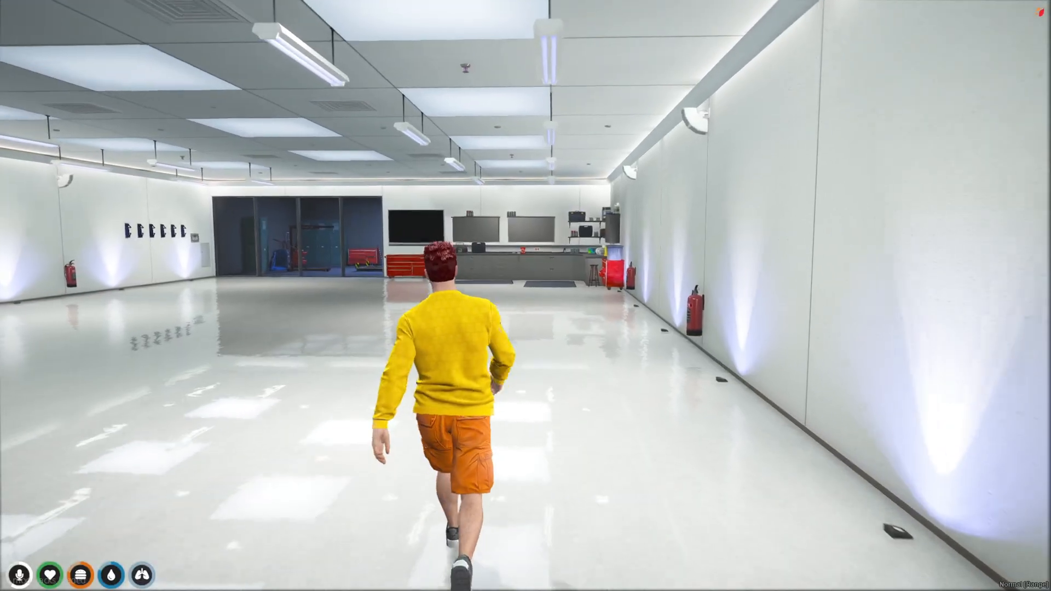
key(w)
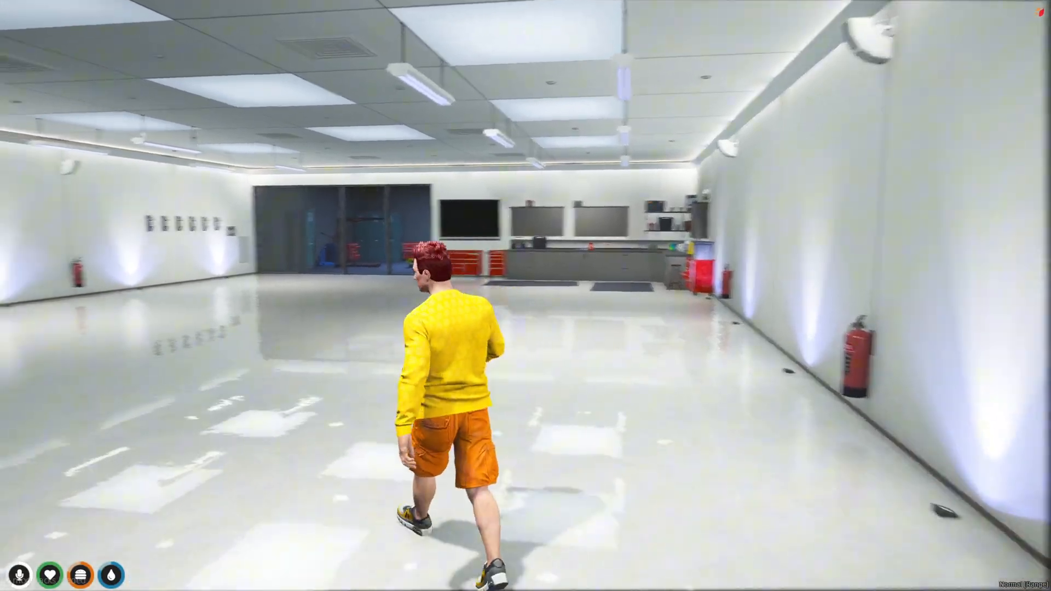
key(w)
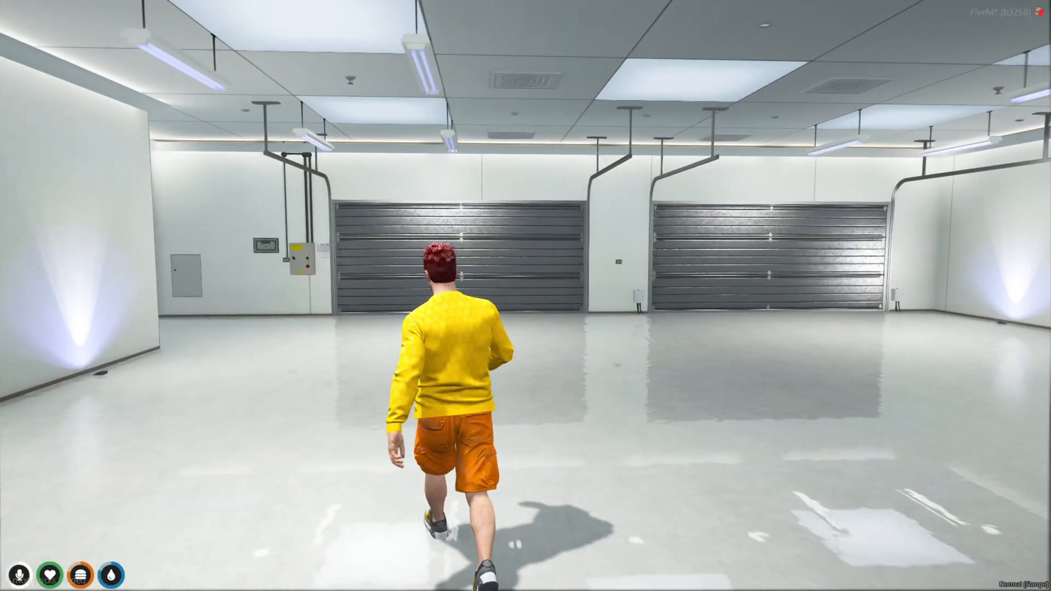
key(w)
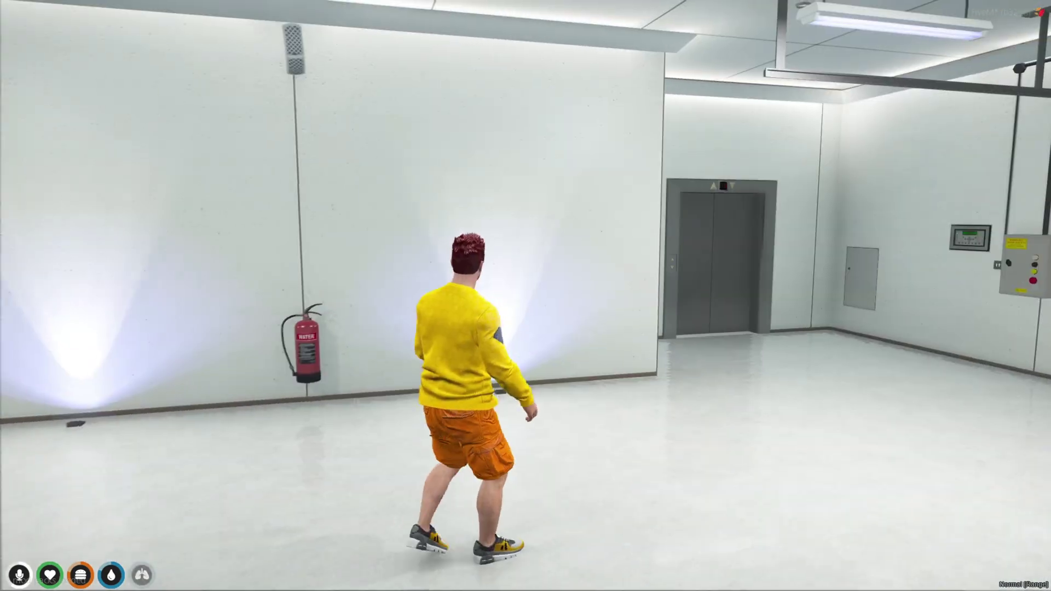
drag(526, 295, 246, 296)
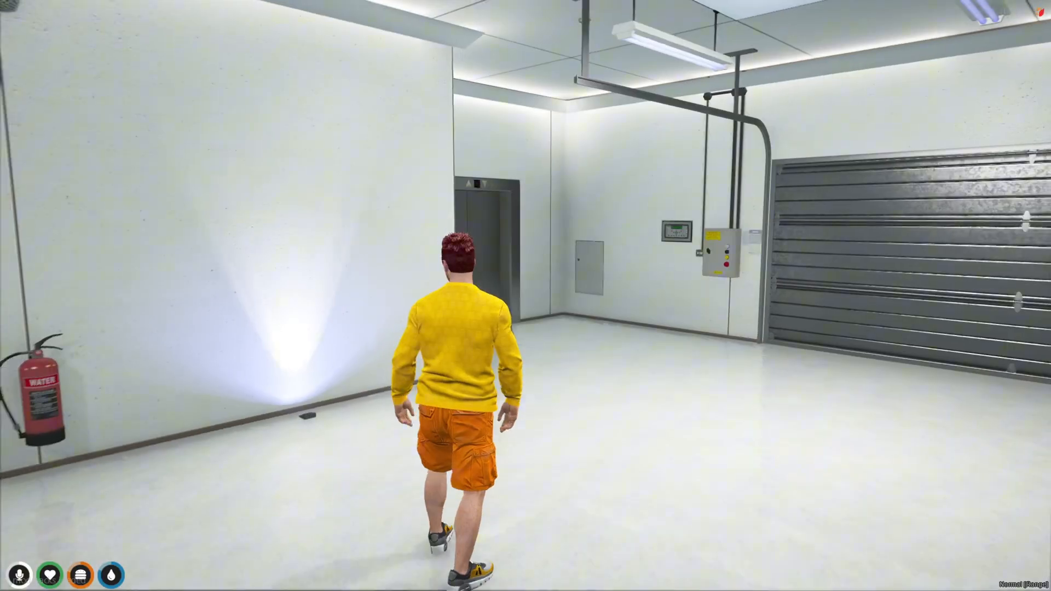
key(w)
key(w)
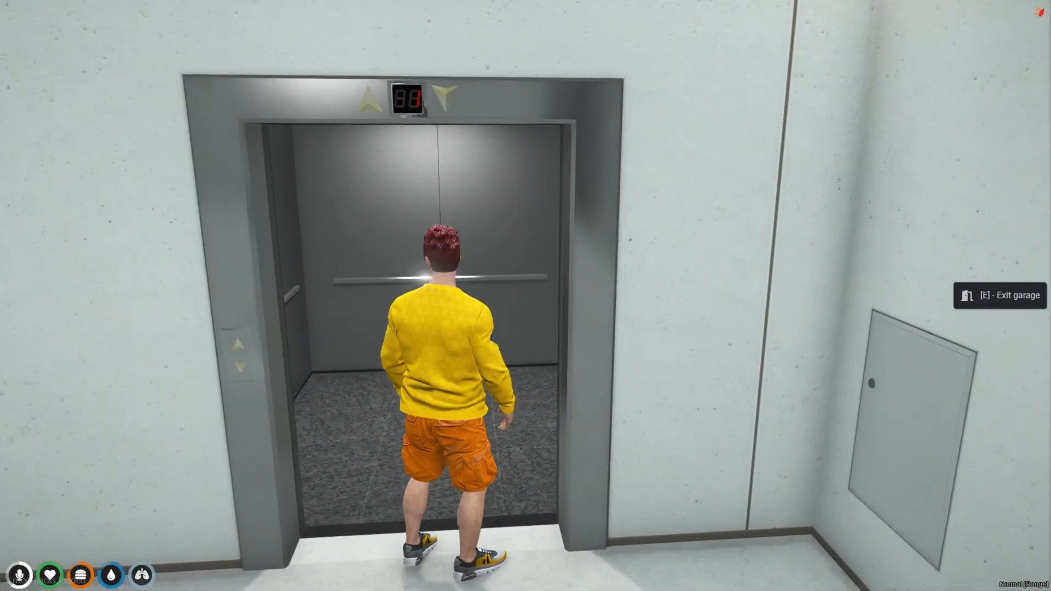
key(w)
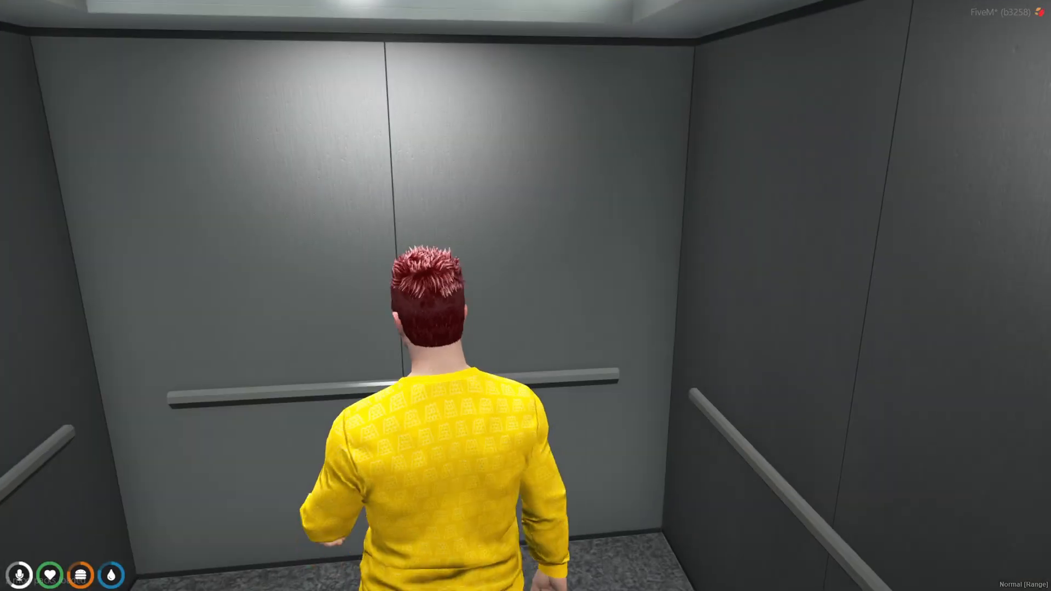
key(s)
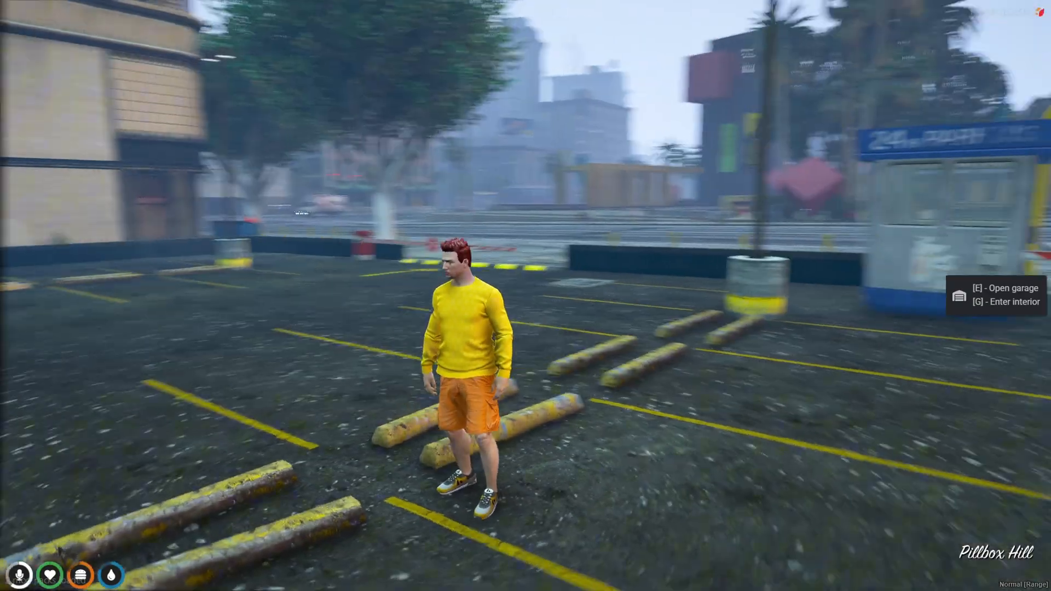
Waypoint the Motorsport dealership on the map and teleport to it.
key(Escape)
key(Return)
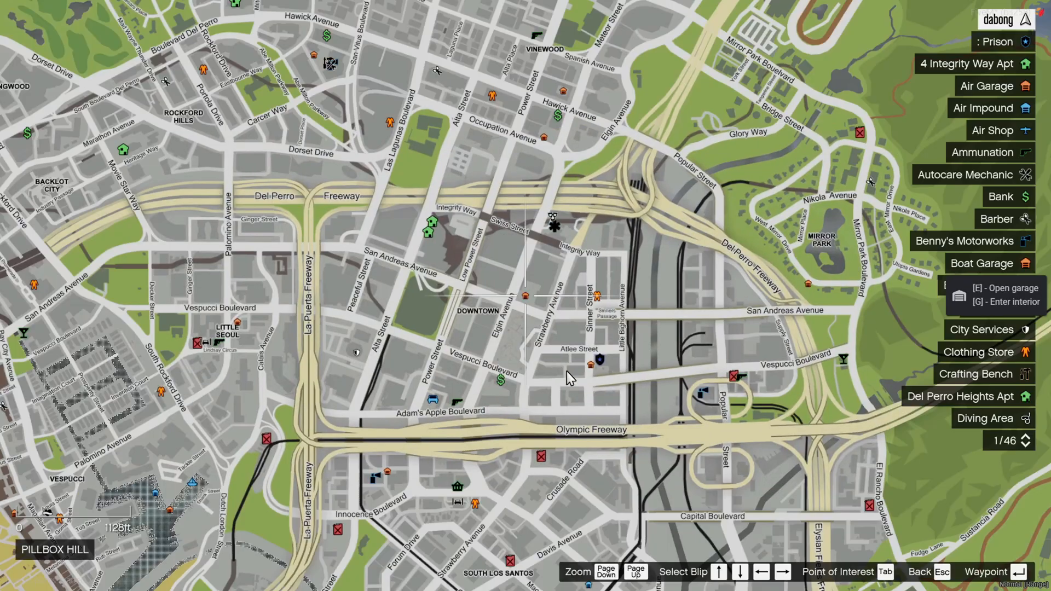
double_click(433, 411)
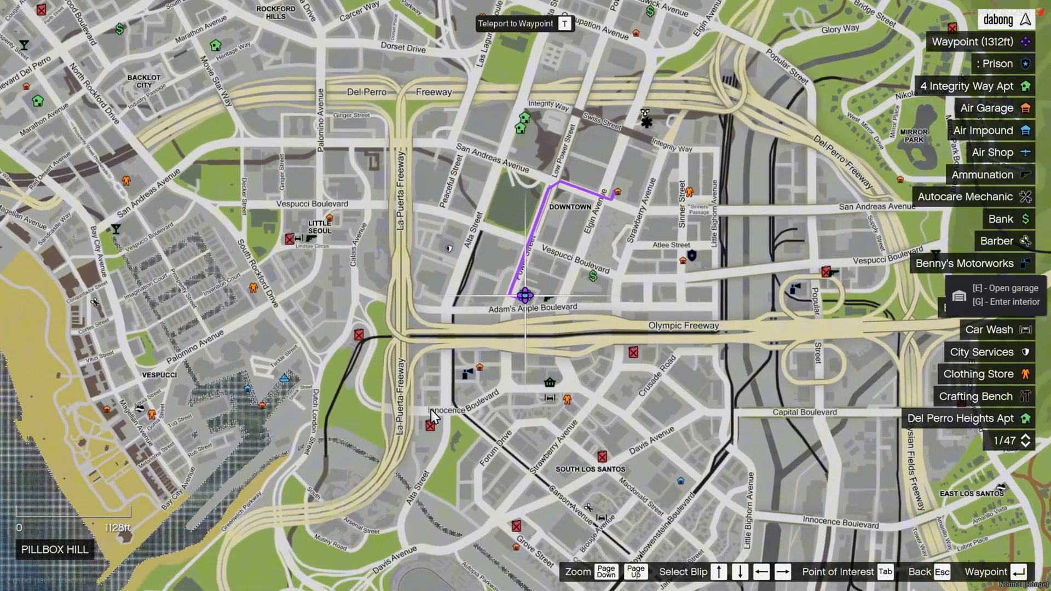
key(t)
key(Escape)
key(Escape)
Run down into the showroom and check, then dismiss, the black car's purchase options.
key(w)
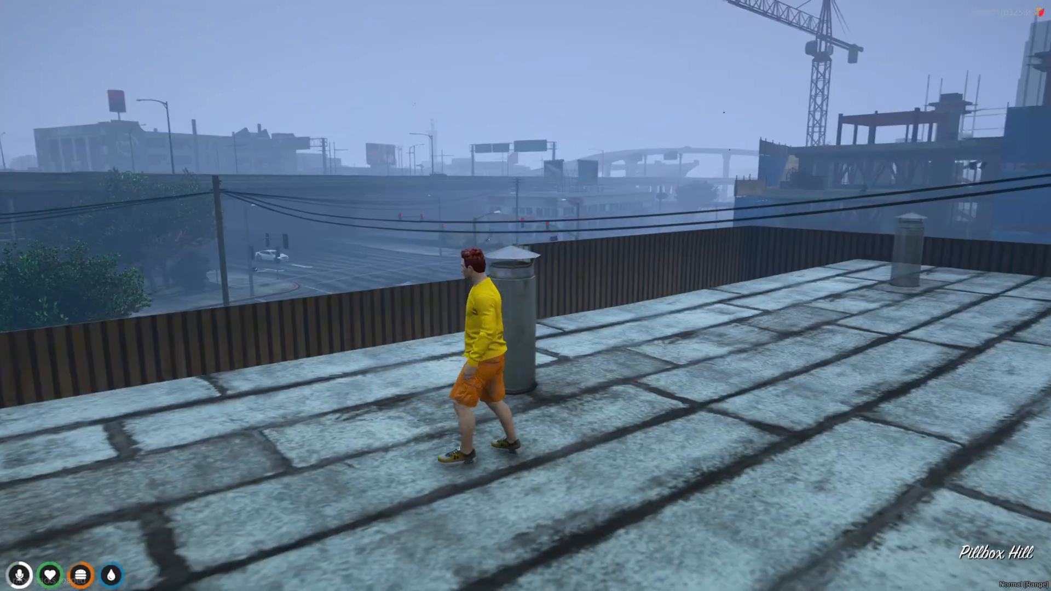
key(w)
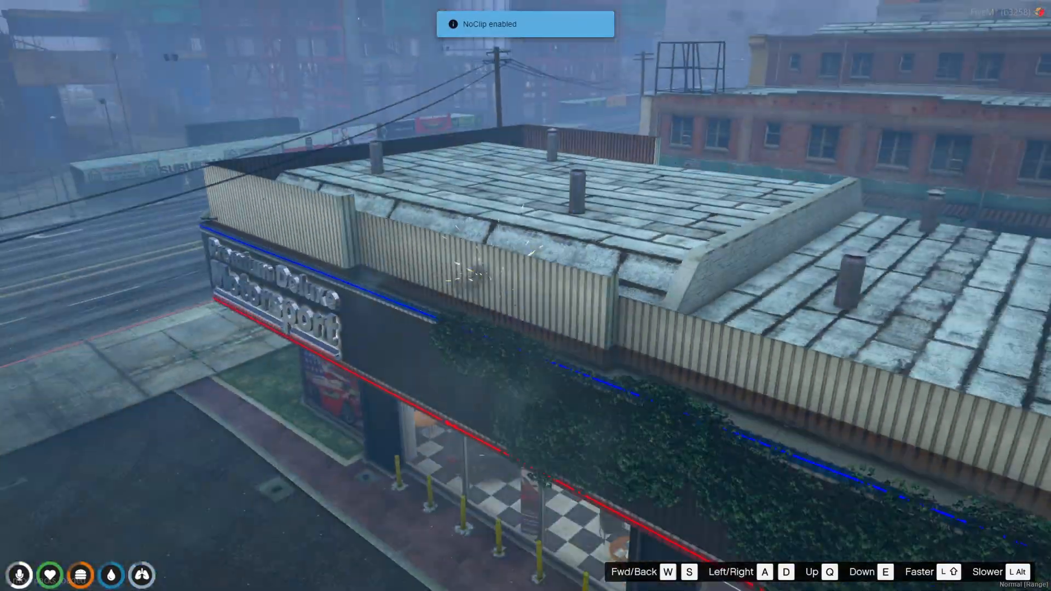
key(w)
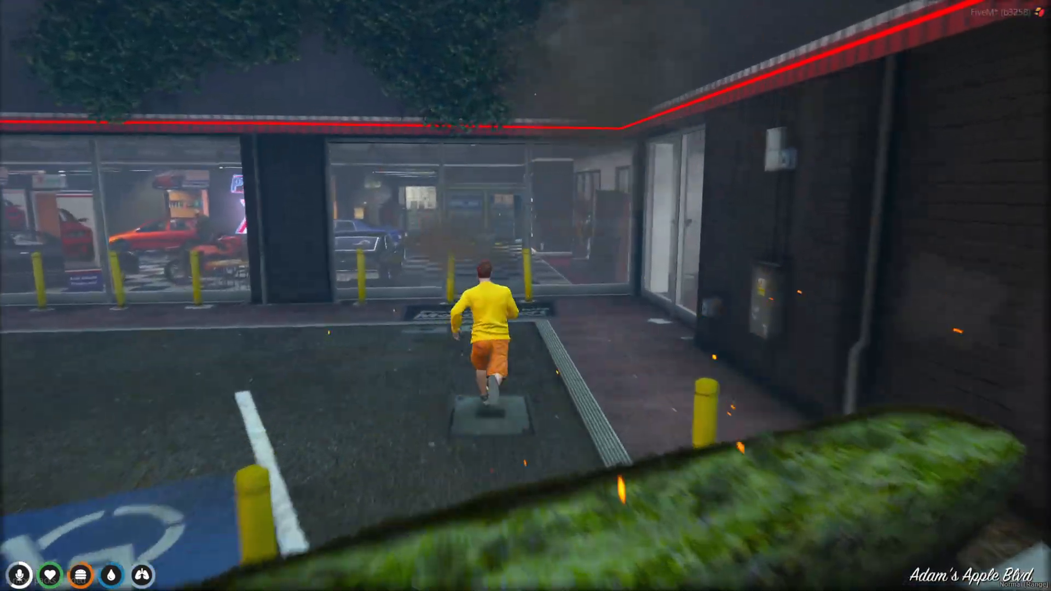
key(w)
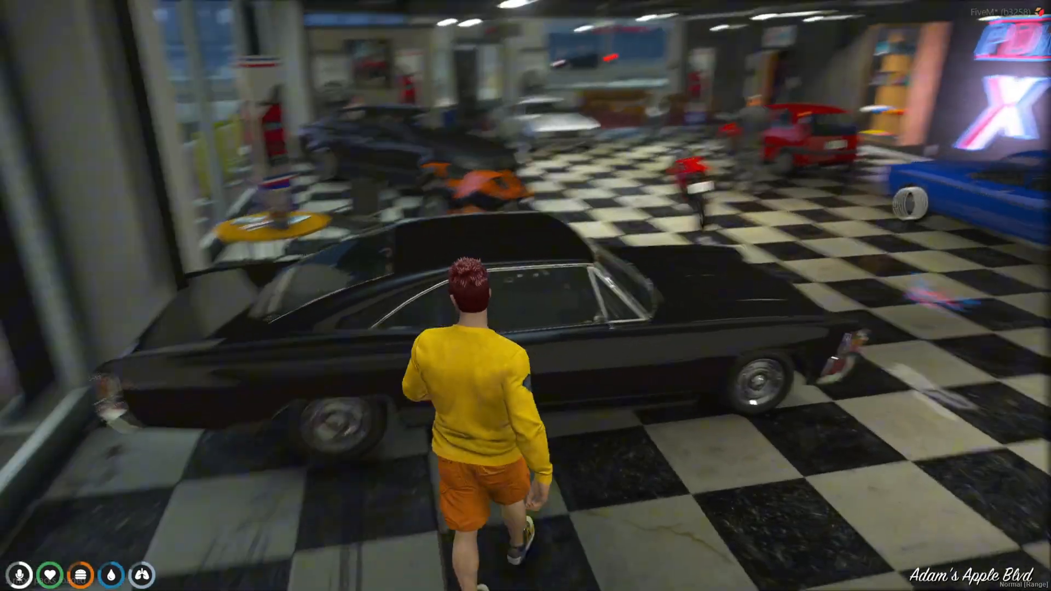
key(e)
key(Escape)
Walk to the blue Bravado Greenwood and buy it.
key(w)
key(w)
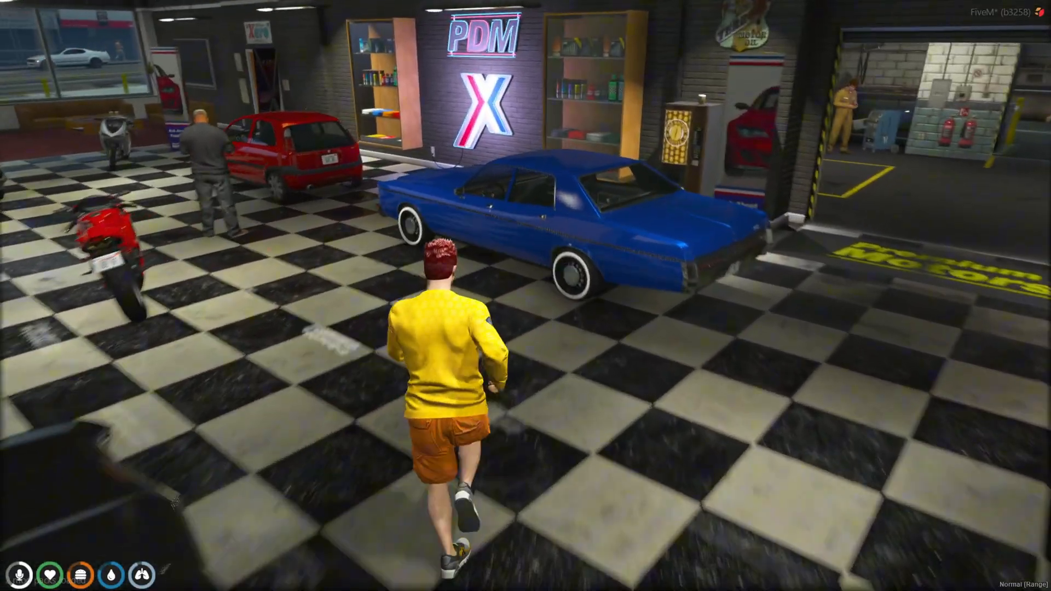
key(w)
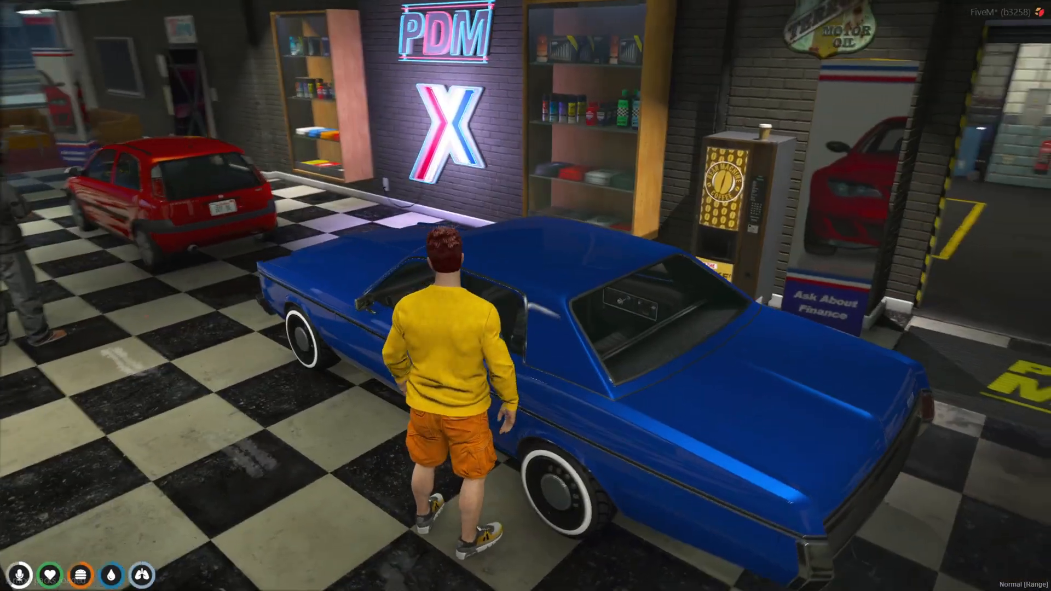
key(e)
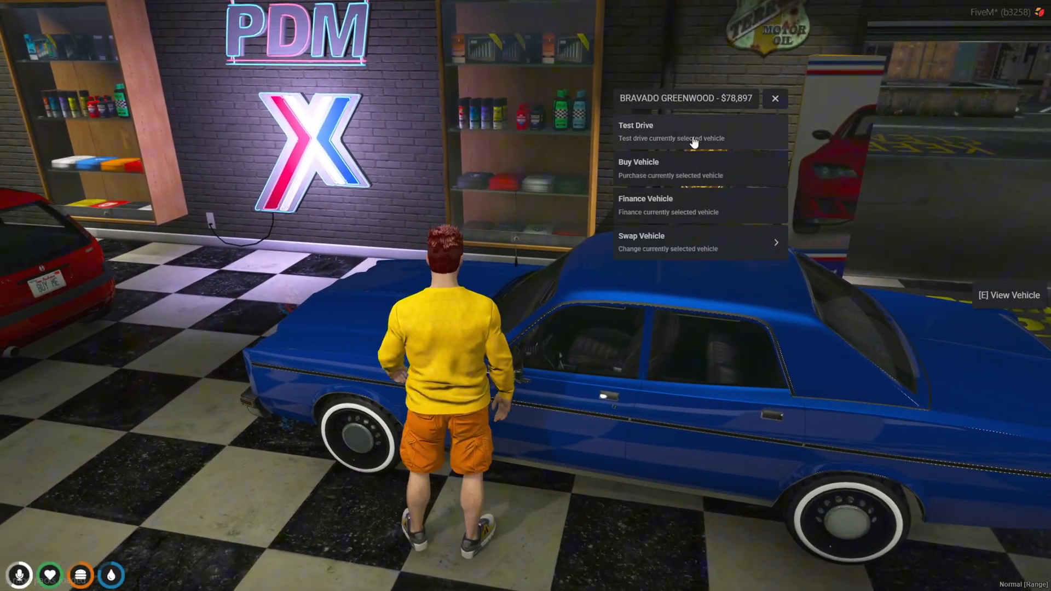
click(658, 170)
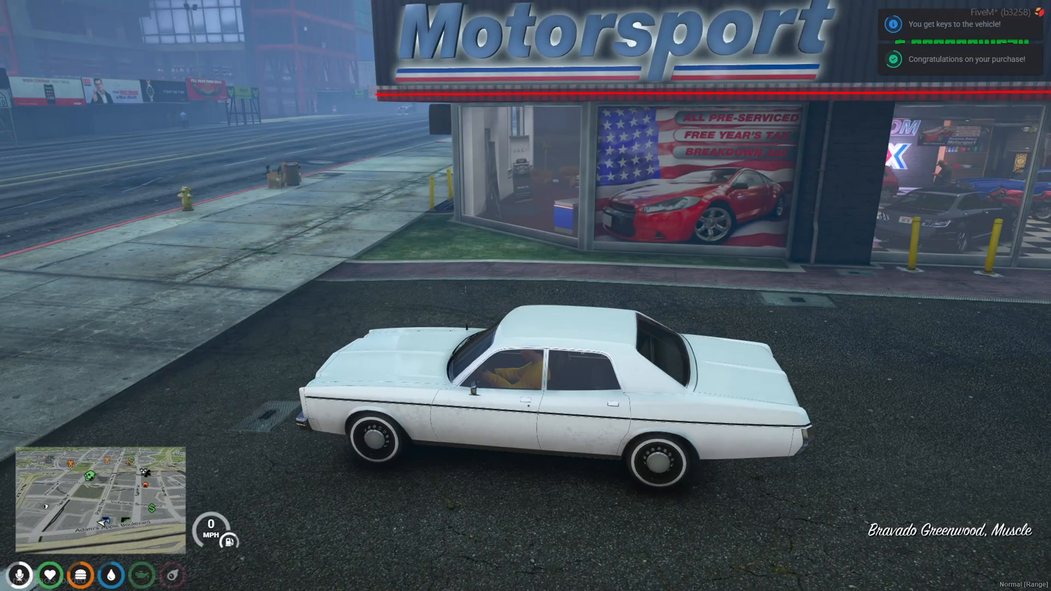
Set a downtown waypoint and store the Greenwood at the Pillbox Hill garage with G.
key(Escape)
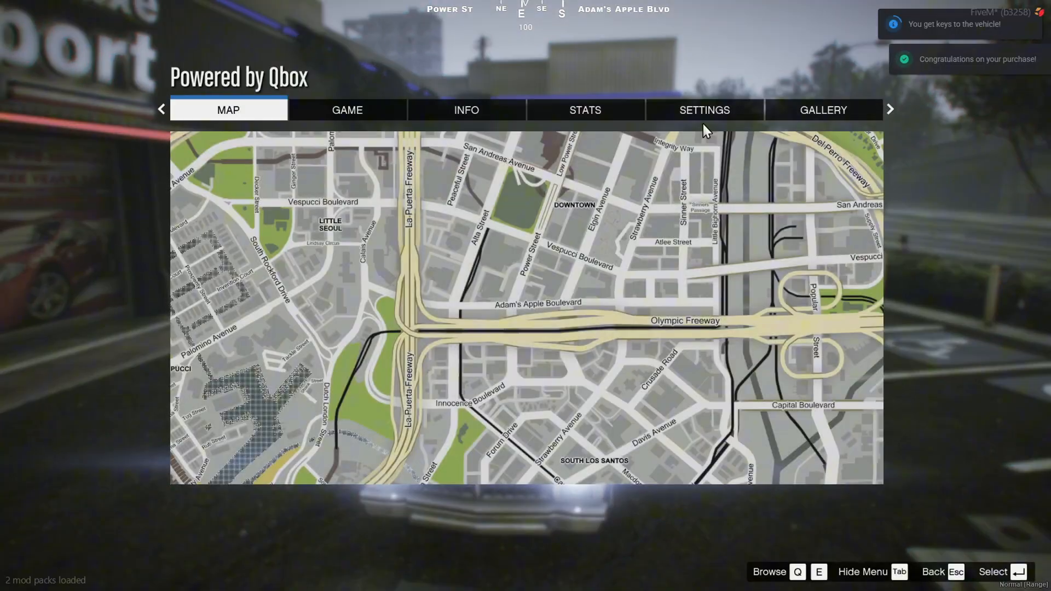
key(Return)
double_click(621, 196)
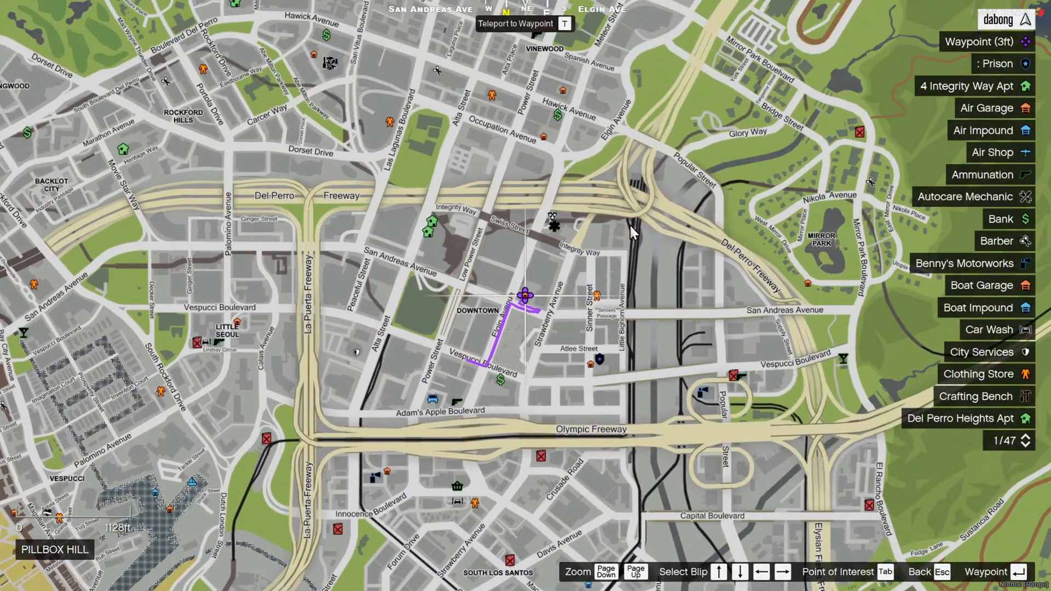
key(Escape)
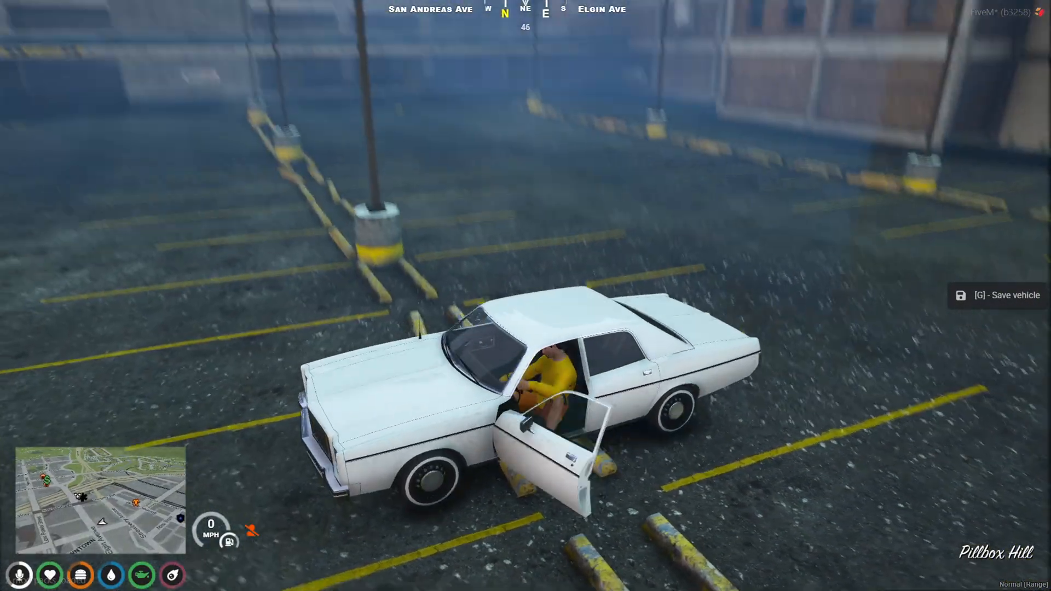
key(g)
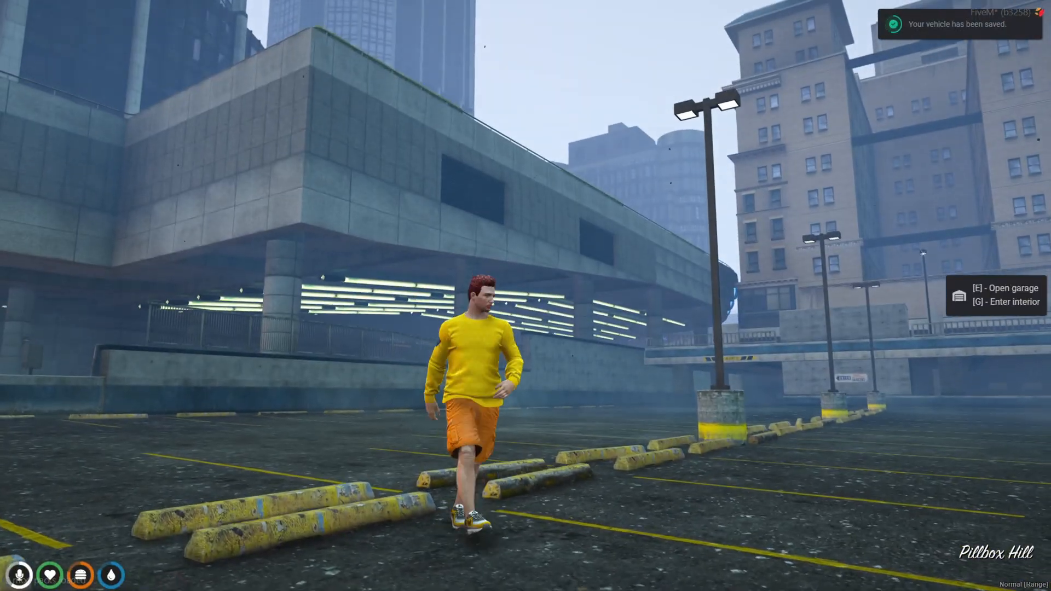
Walk to another garage lot and browse Personal vehicles, trying the impounded Impaler first.
key(s)
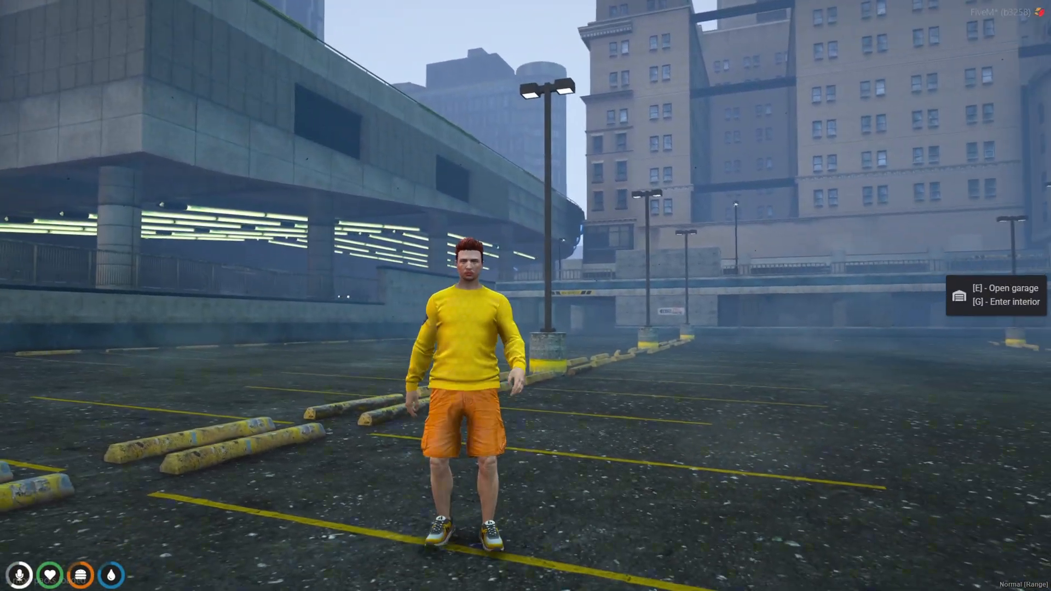
key(d)
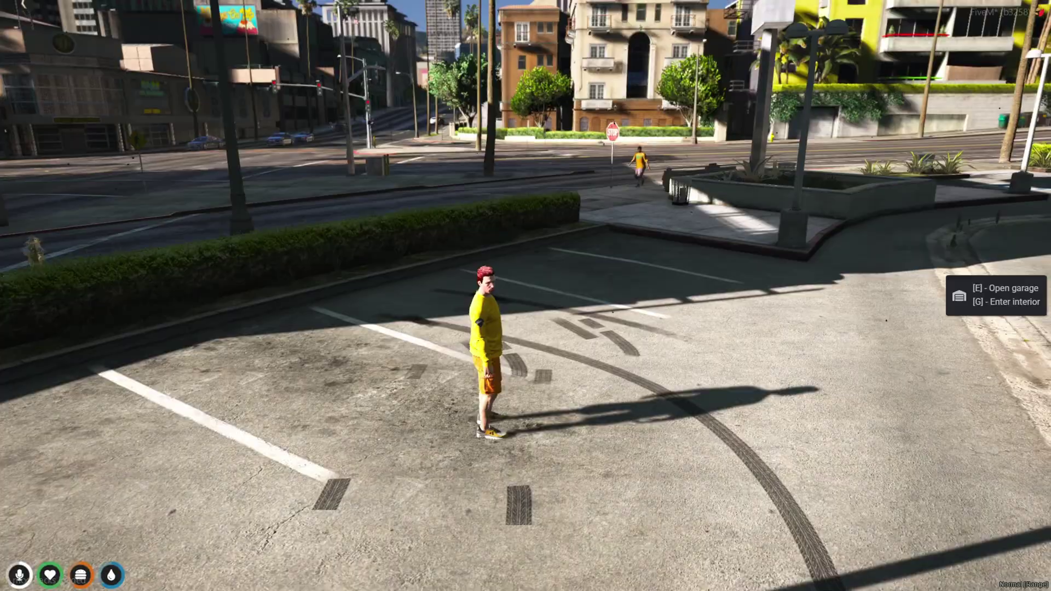
key(s)
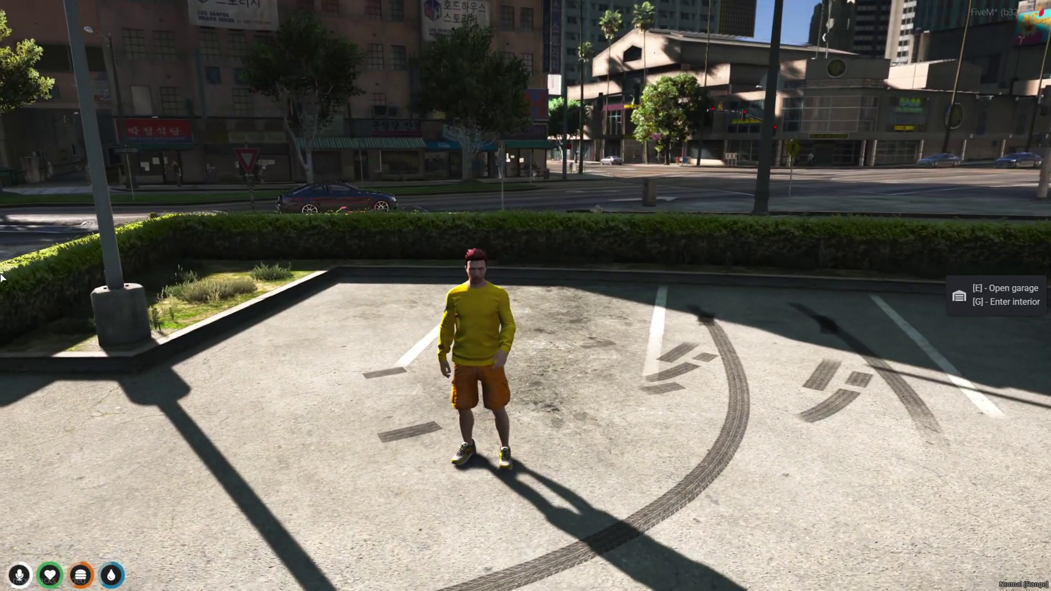
key(e)
click(667, 140)
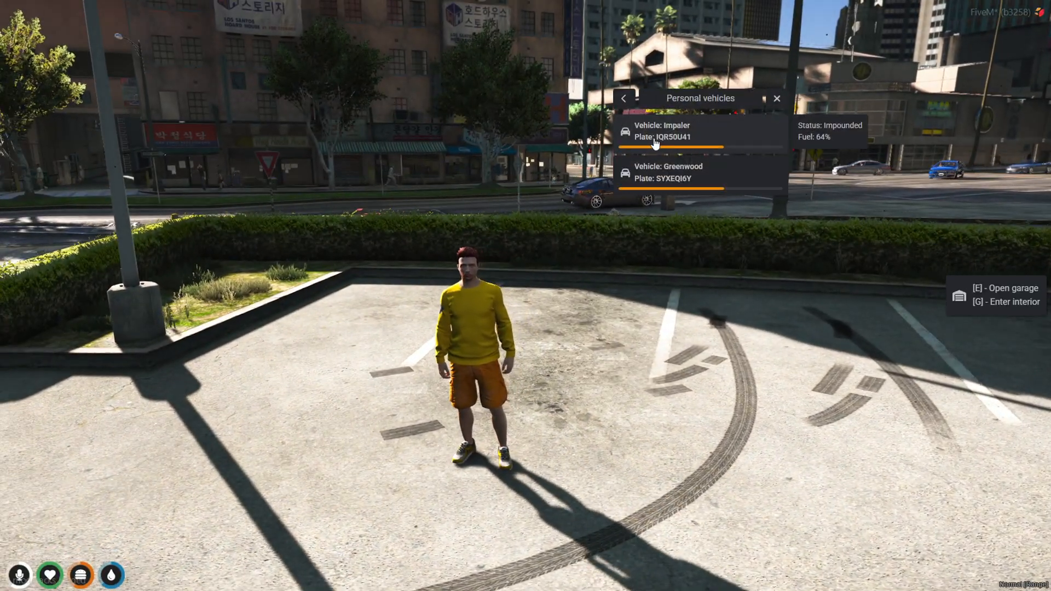
click(674, 132)
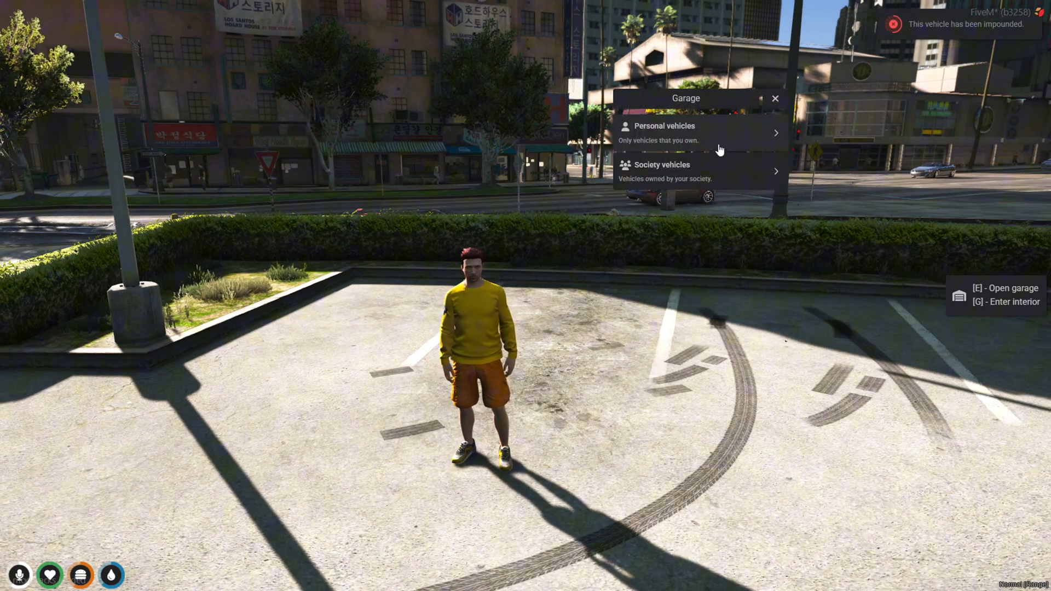
click(683, 137)
Take out the Greenwood, exit it, and give the player a contract with /giveitem 1 contract.
click(683, 169)
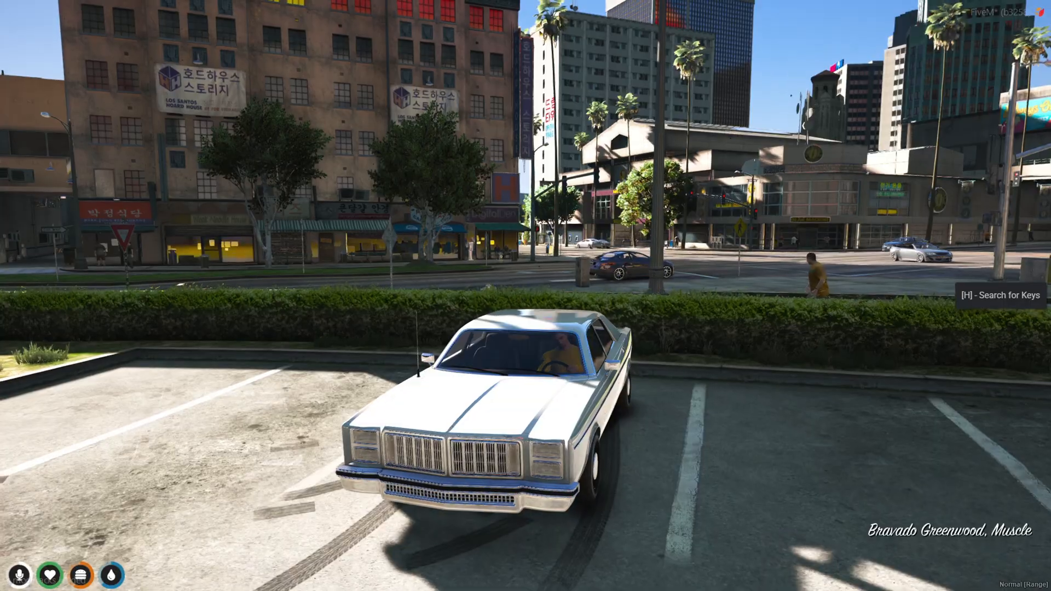
key(f)
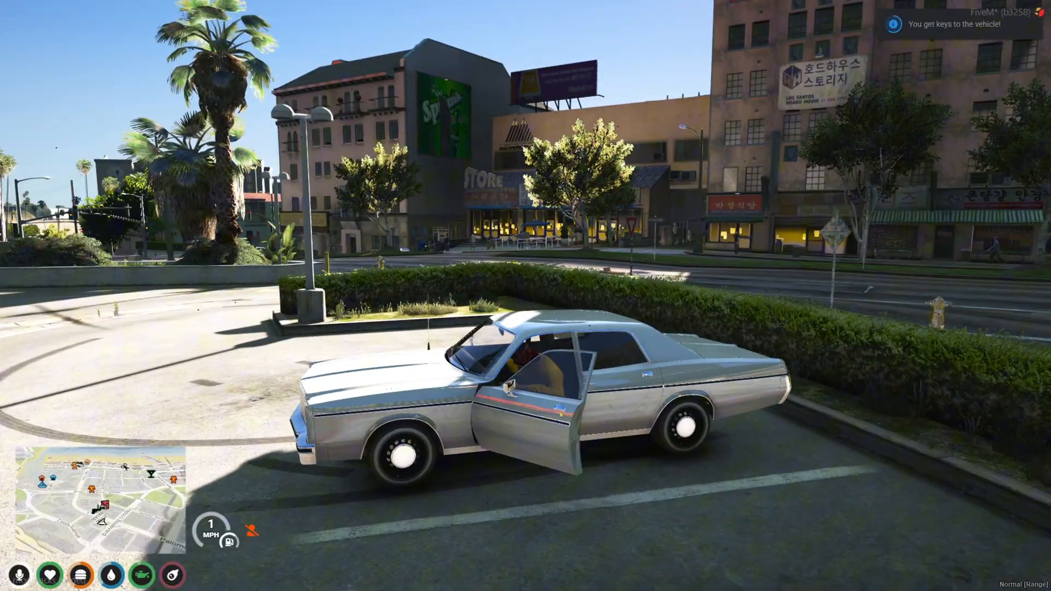
key(Tab)
key(Tab)
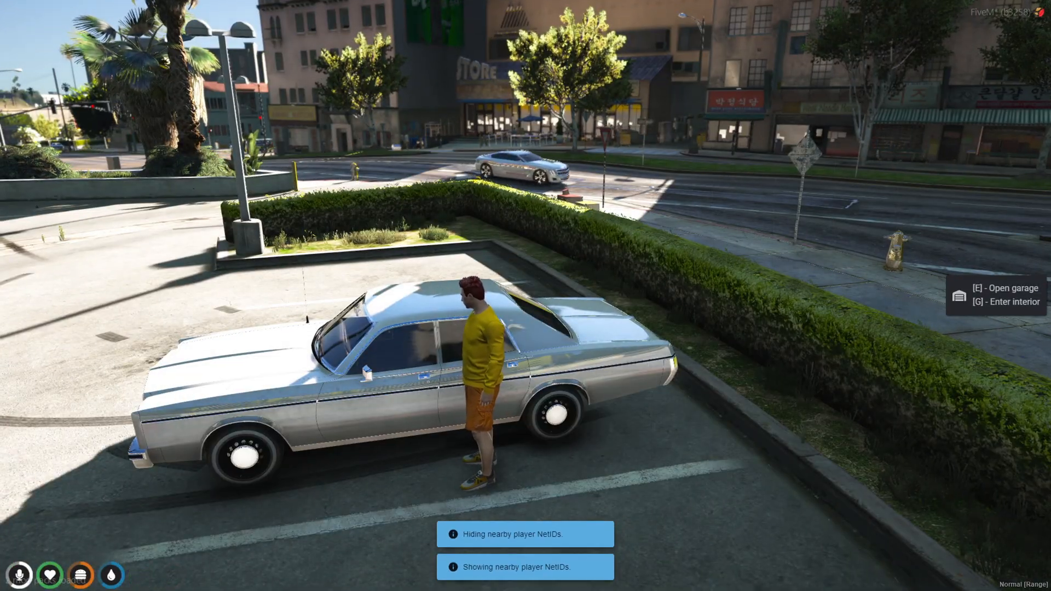
text(t/giveitem)
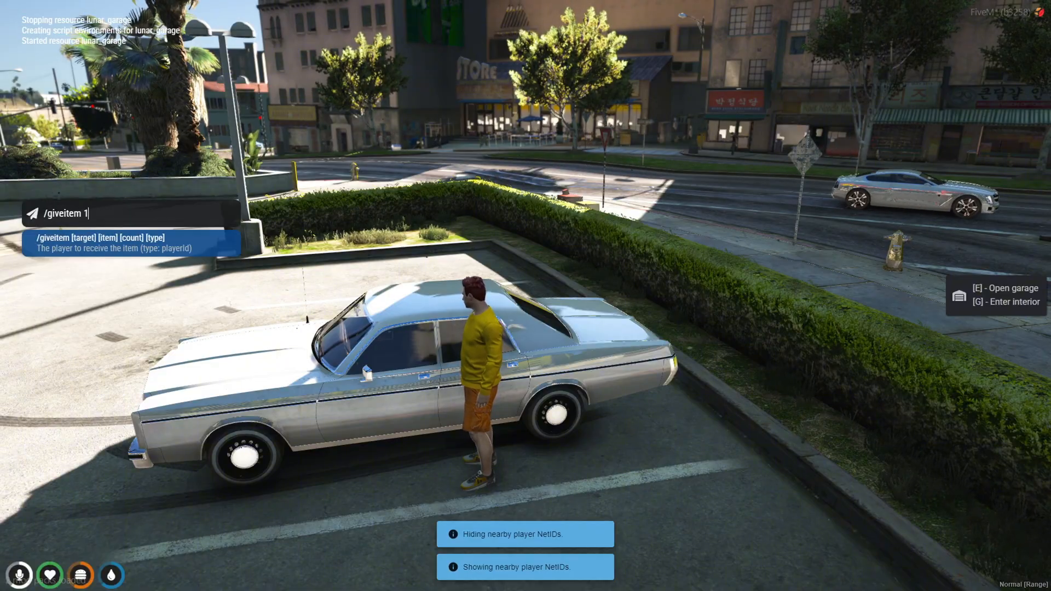
text( 1)
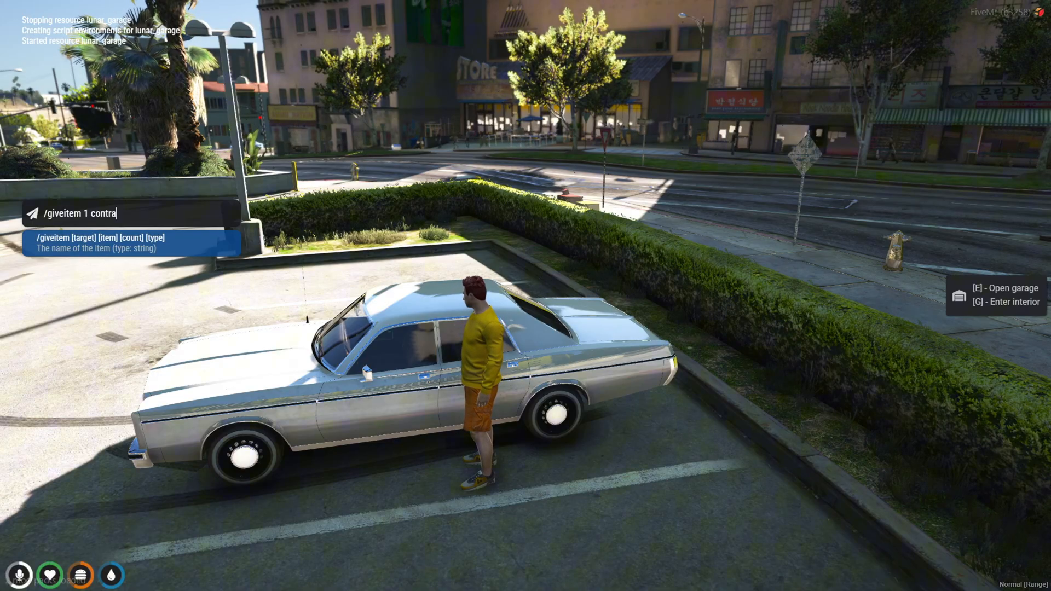
key(Return)
Use the Contract item from the inventory to transfer the Greenwood to the society, confirming.
key(F2)
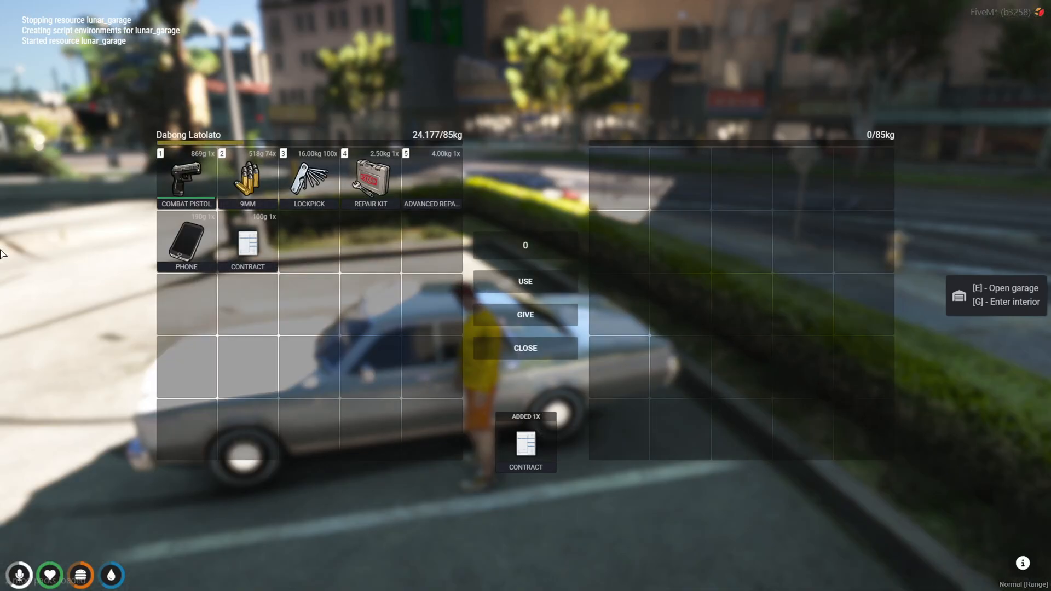
double_click(247, 242)
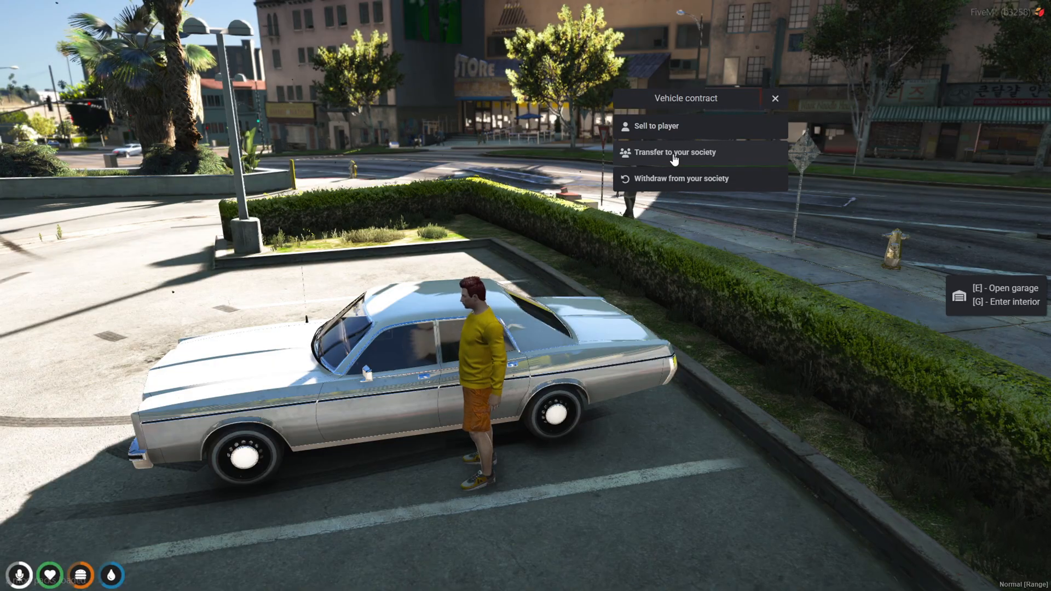
click(674, 155)
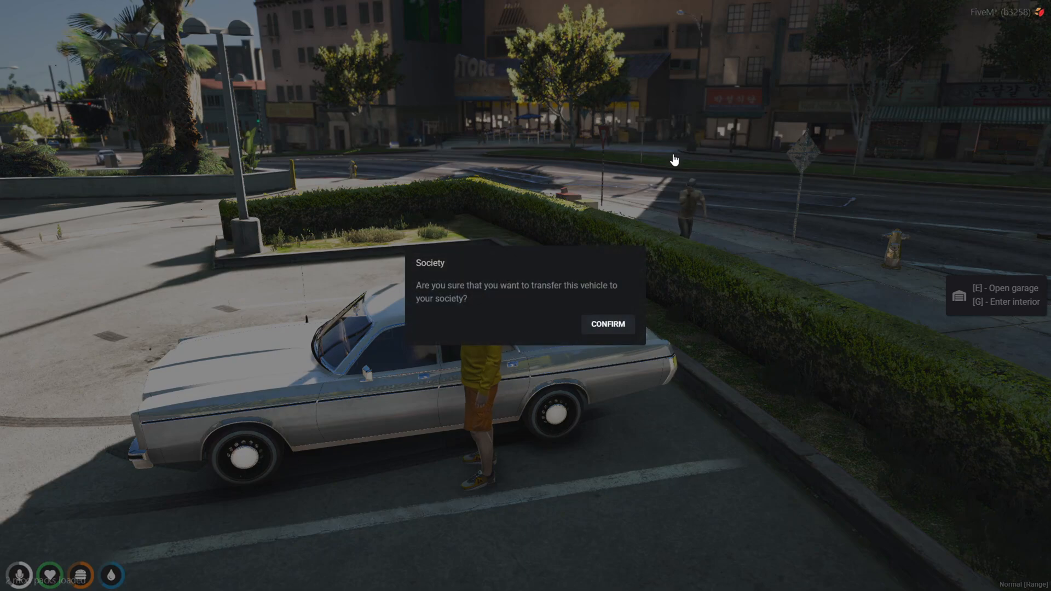
click(581, 323)
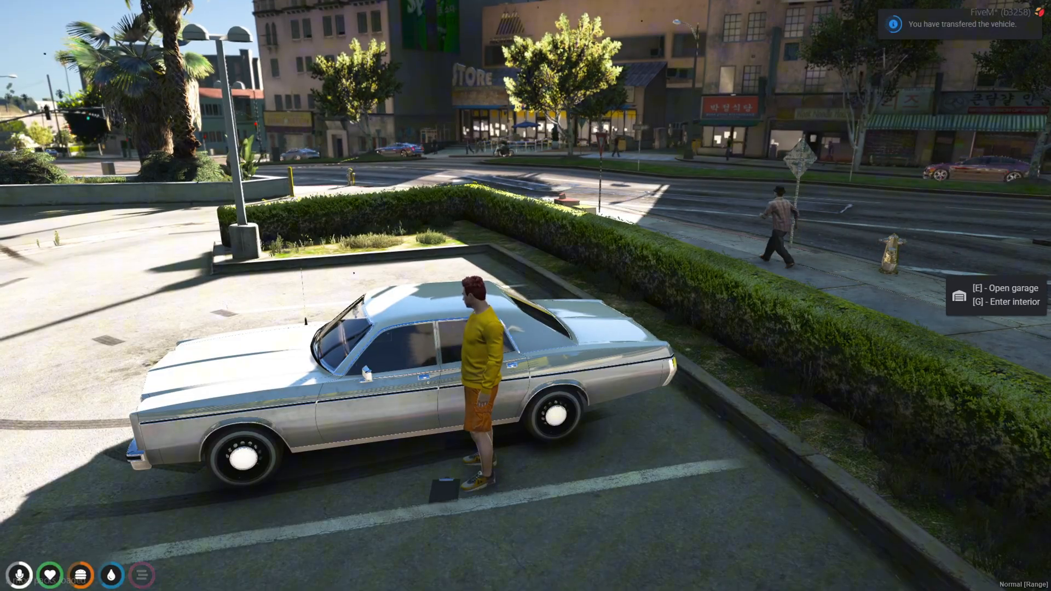
Store the Greenwood and check it lists under Society vehicles rather than Personal vehicles.
key(f)
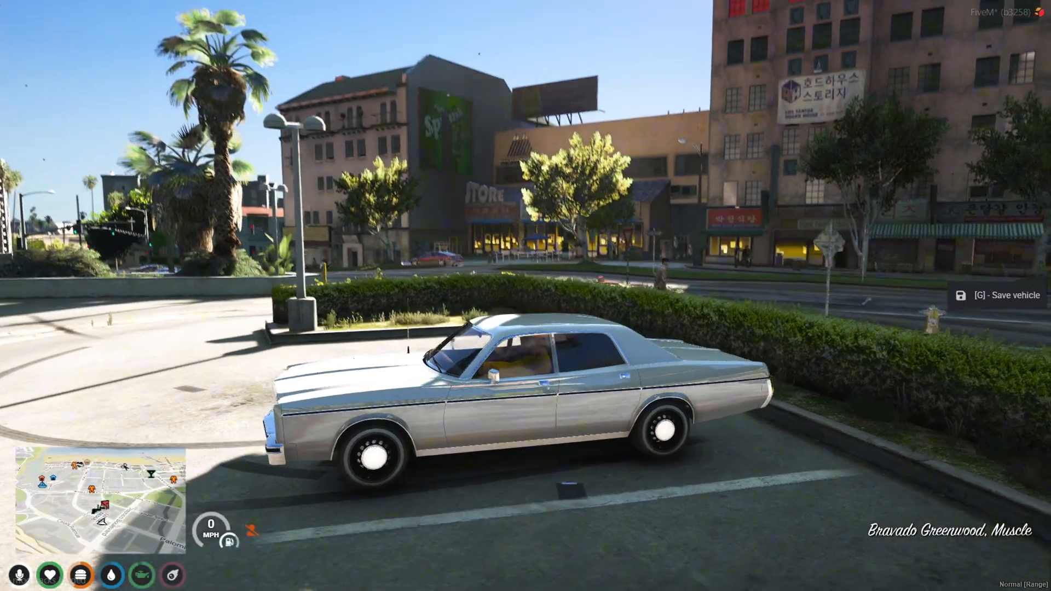
key(g)
key(e)
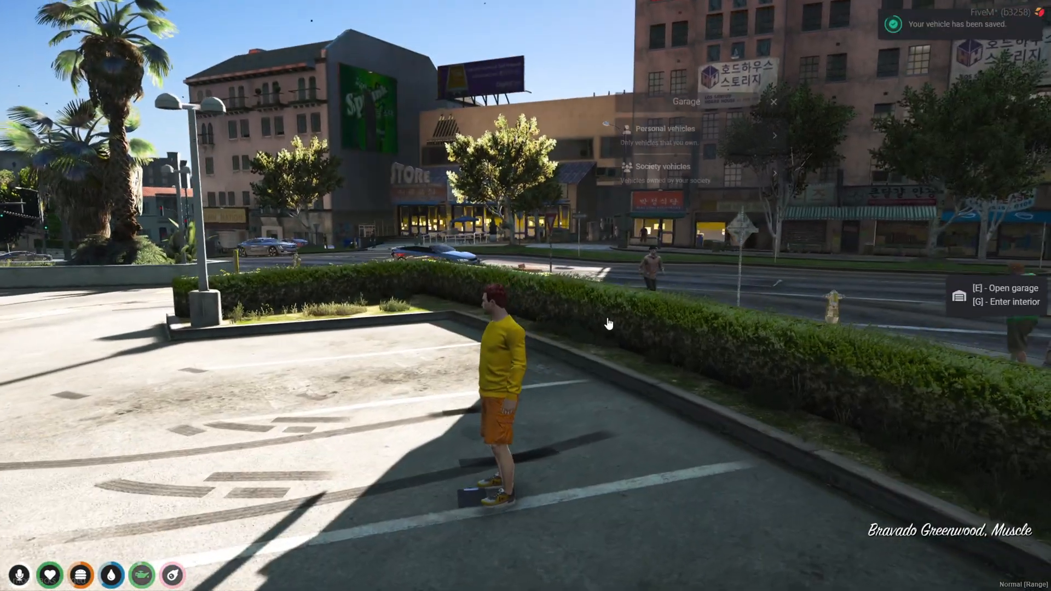
click(696, 133)
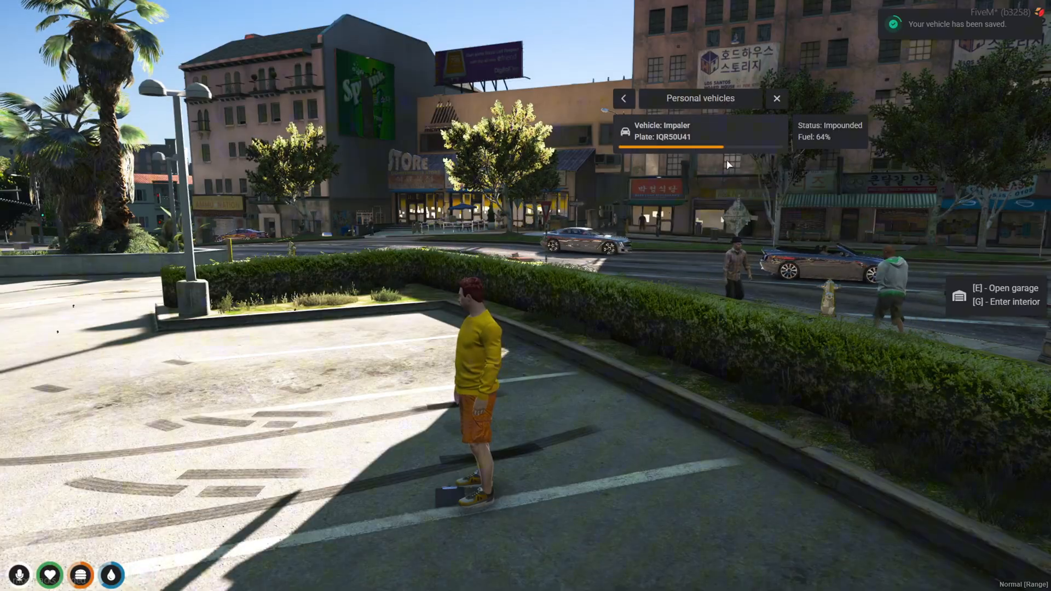
click(625, 99)
click(682, 164)
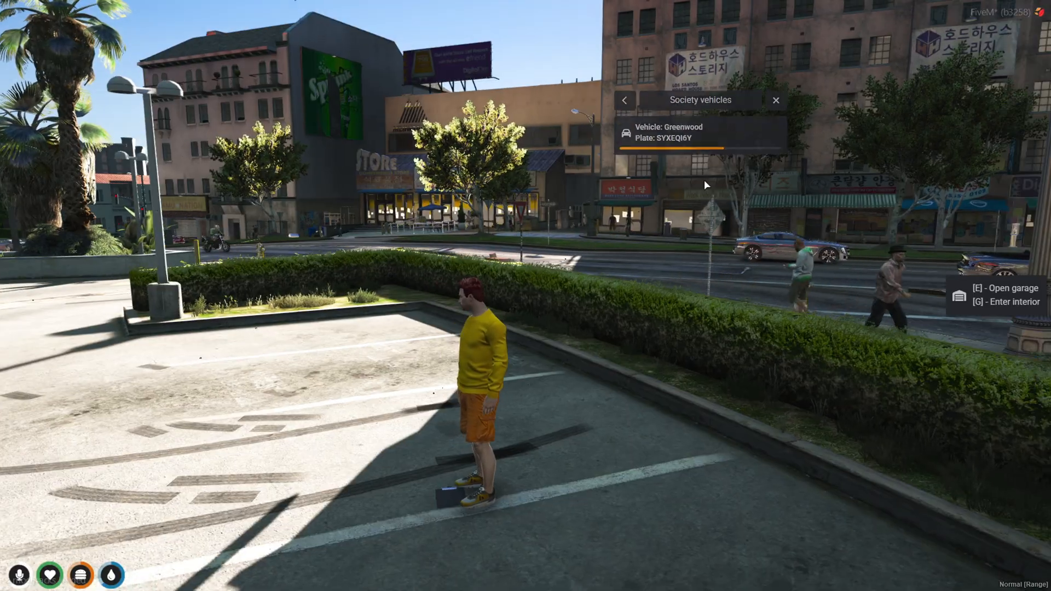
click(625, 101)
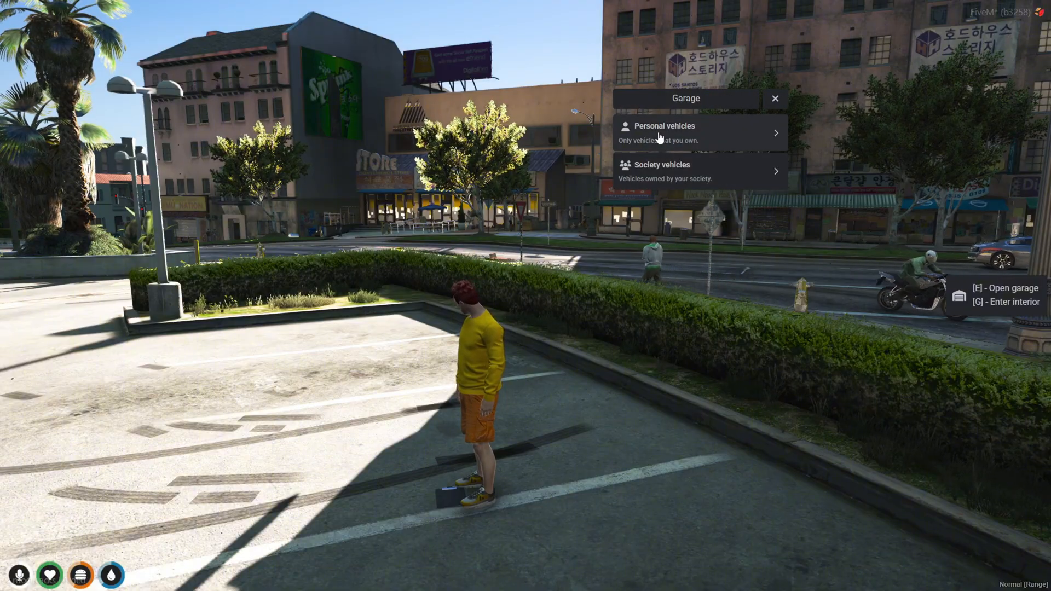
click(665, 132)
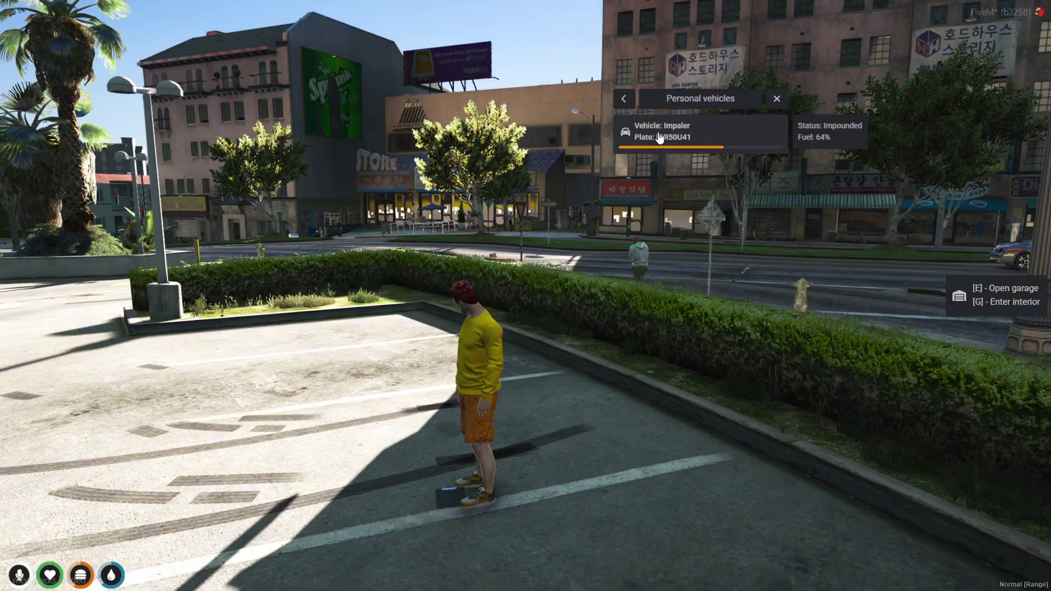
click(624, 99)
Take the Greenwood out from Society vehicles, grab its keys with H and get out.
click(702, 131)
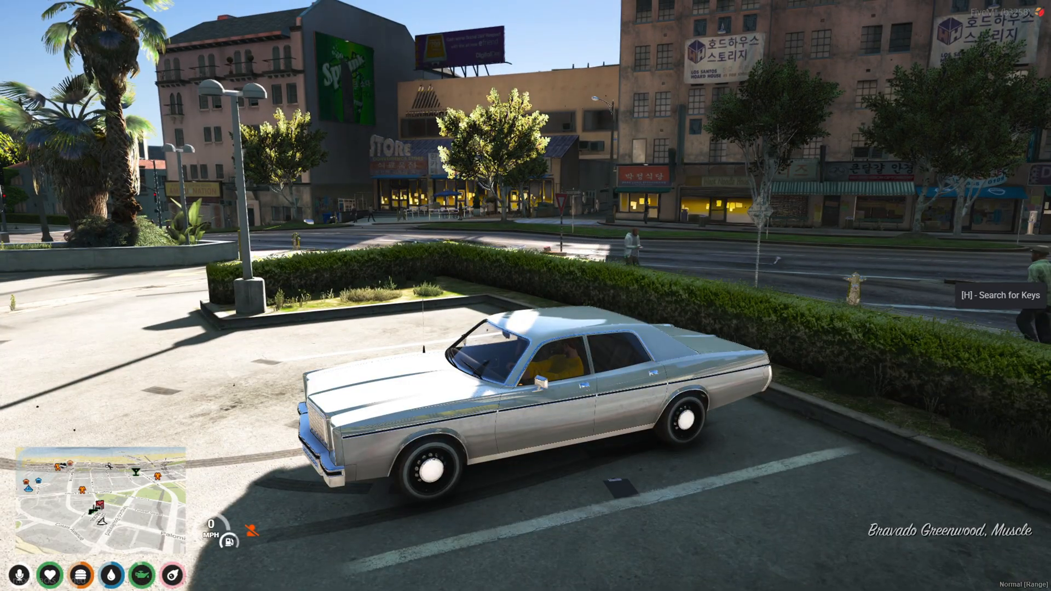
key(h)
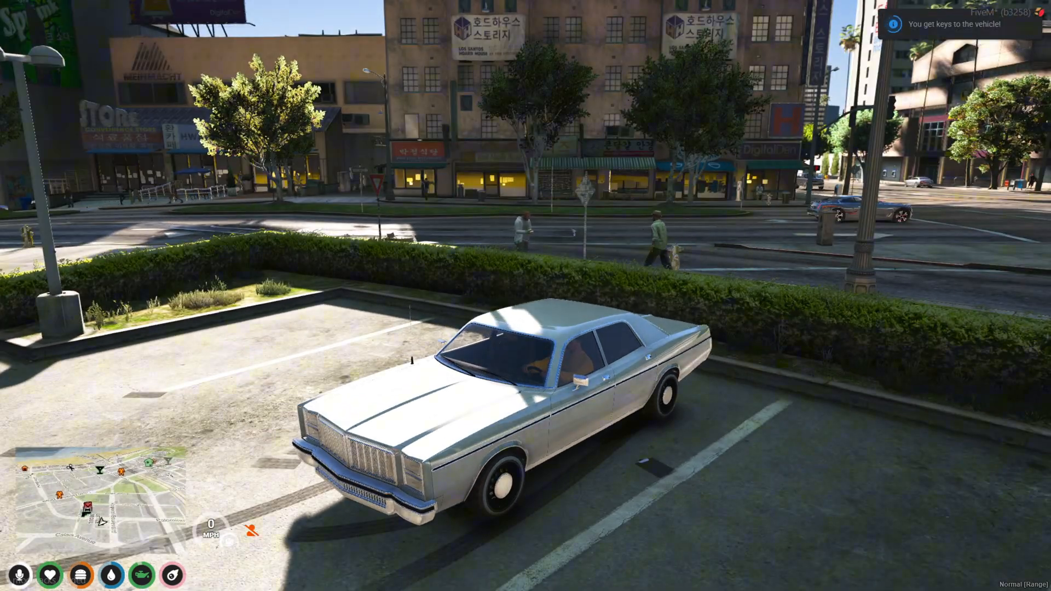
key(f)
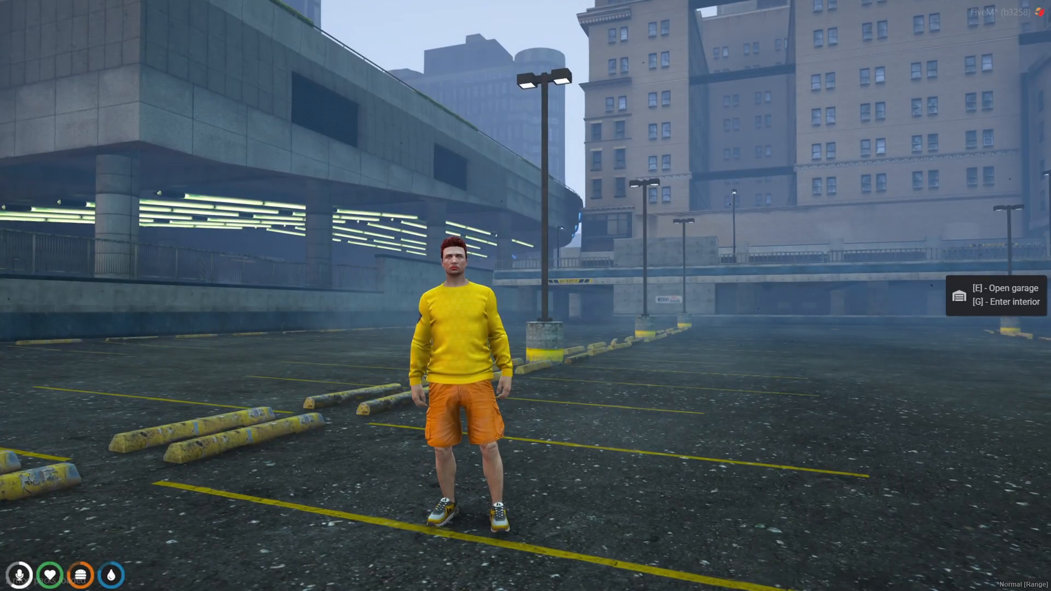
Switch from the game to the HeidiSQL window holding the player_vehicles ALTER statements.
key(alt+Tab)
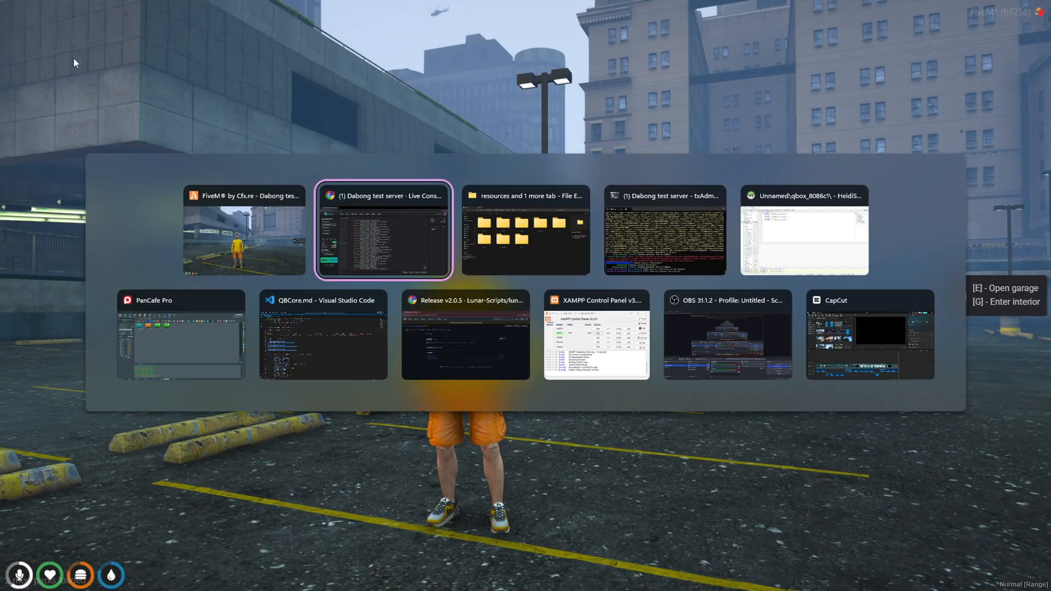
key(Tab)
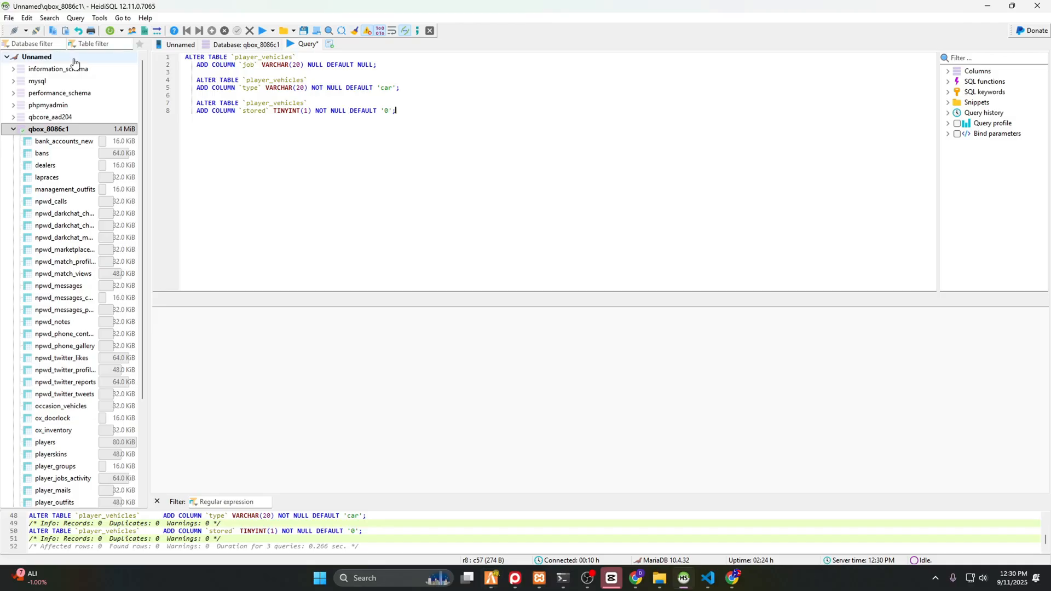